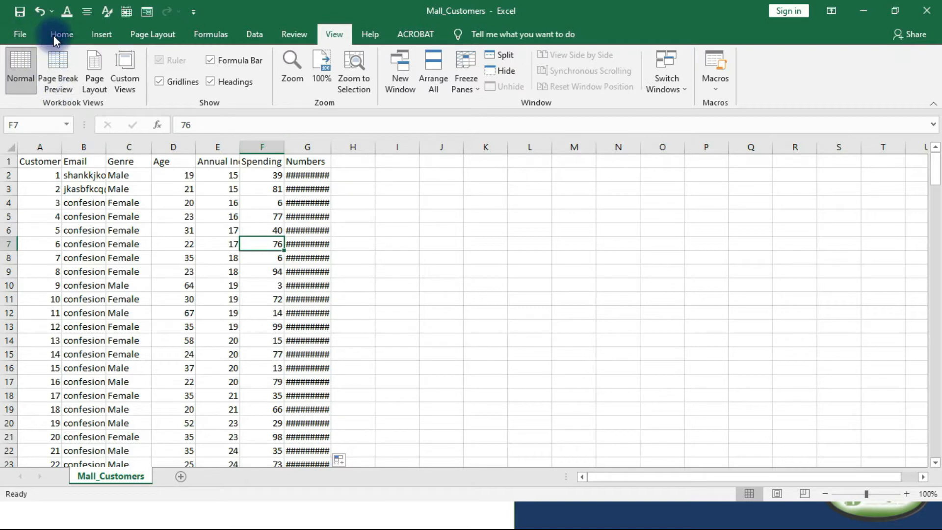
Fill the Numbers column (G) and the Email column (B) with yellow.
click(50, 33)
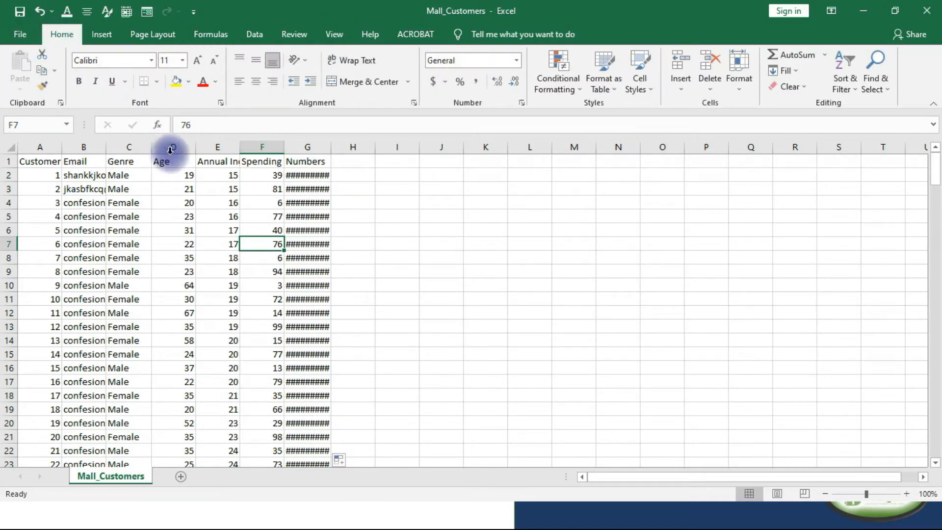
click(311, 146)
click(84, 147)
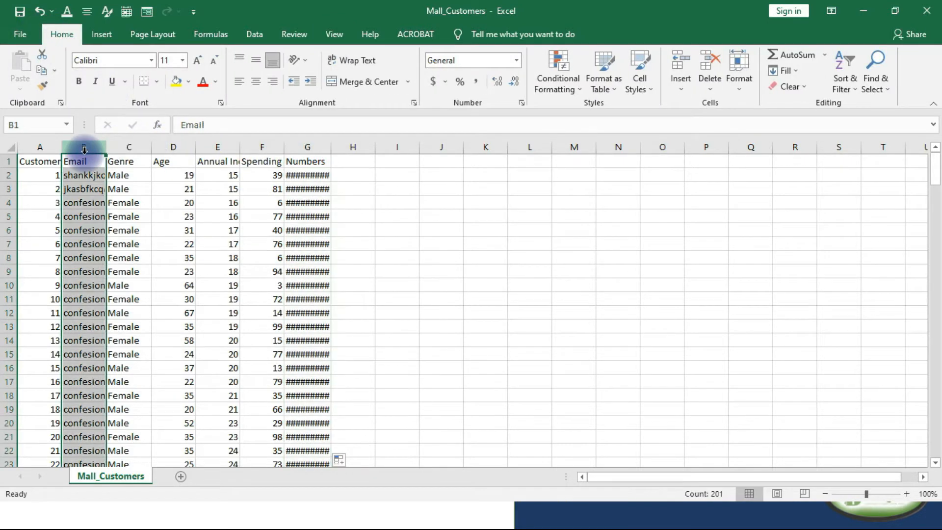
click(307, 147)
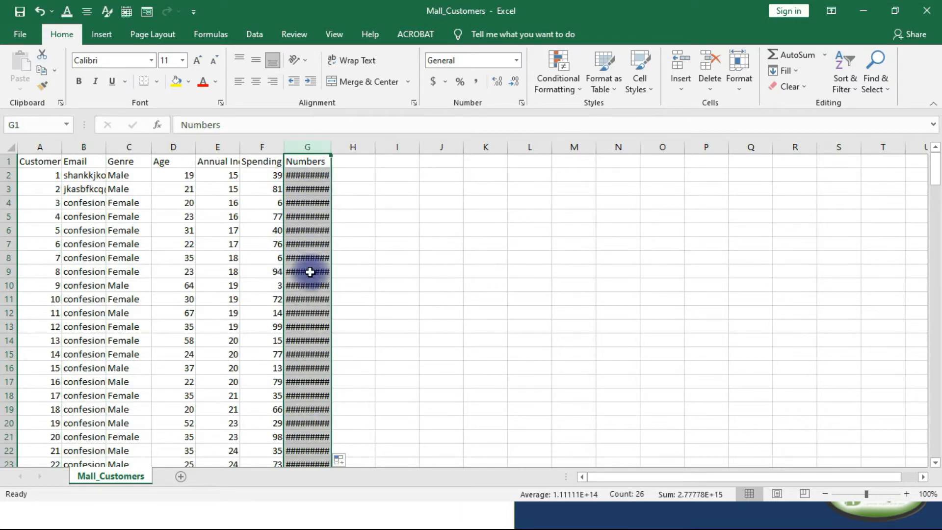
click(172, 84)
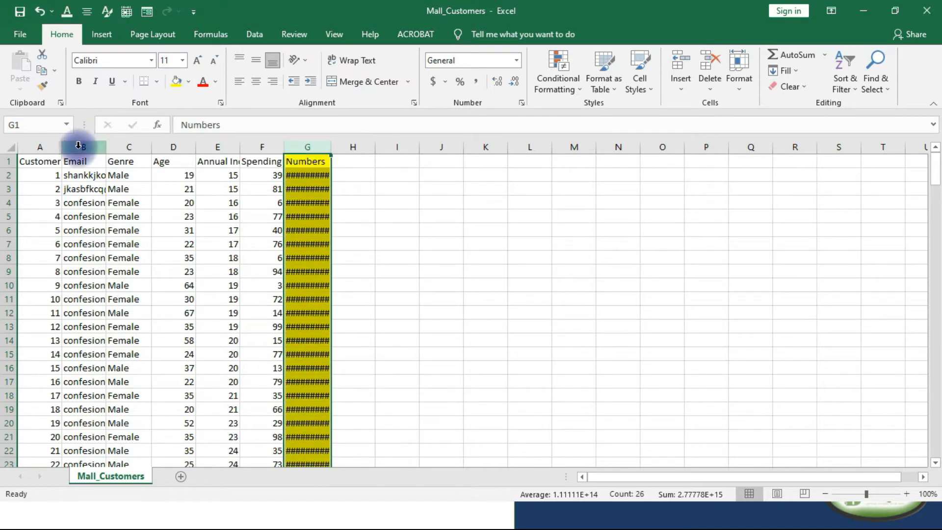
click(78, 146)
click(174, 82)
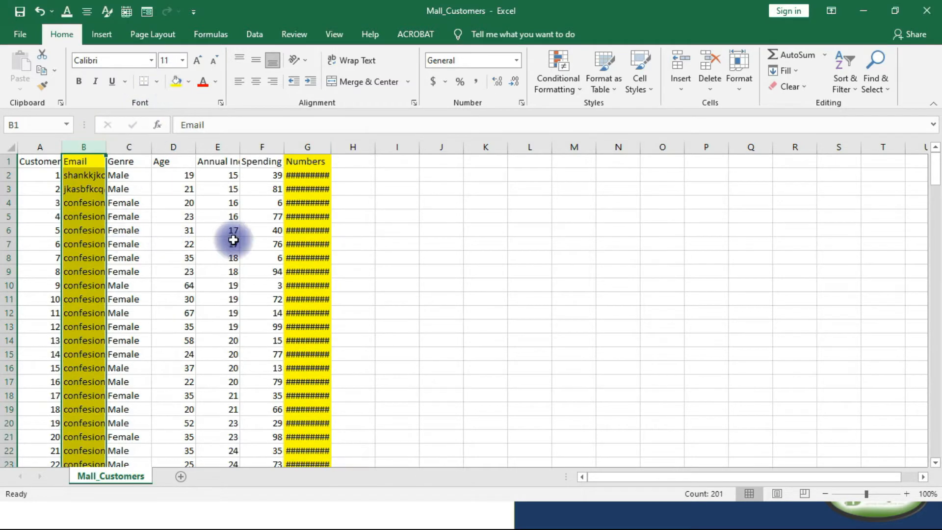
Examine the full e-mail addresses stored in the cut-off cells B4 and B2 of the Email column.
click(81, 203)
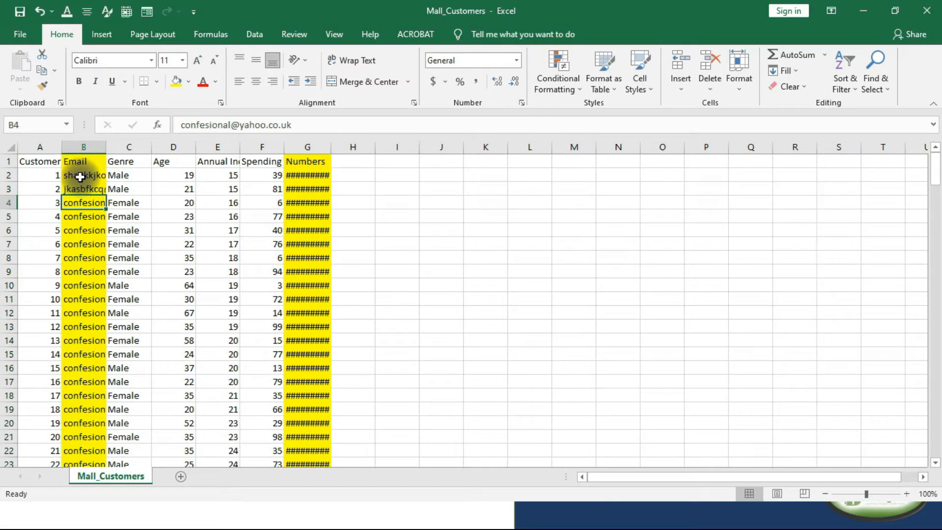
click(84, 145)
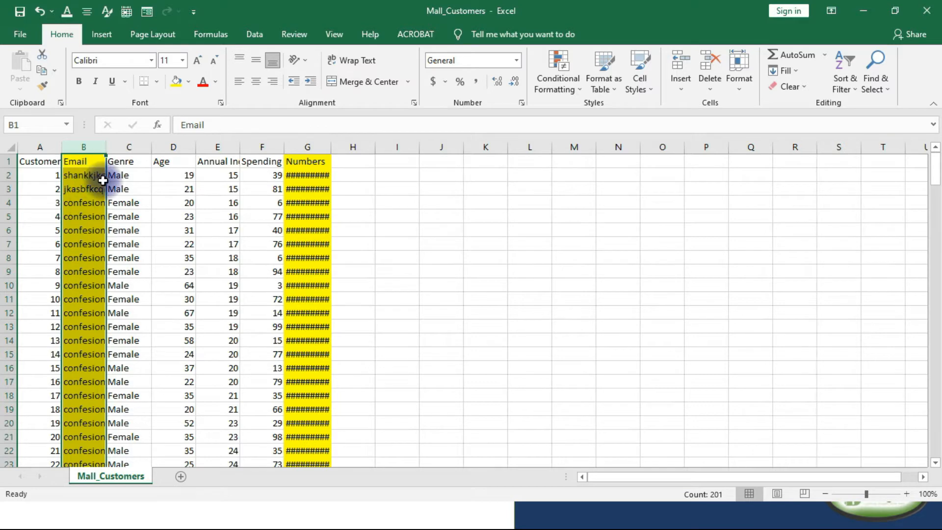
click(81, 175)
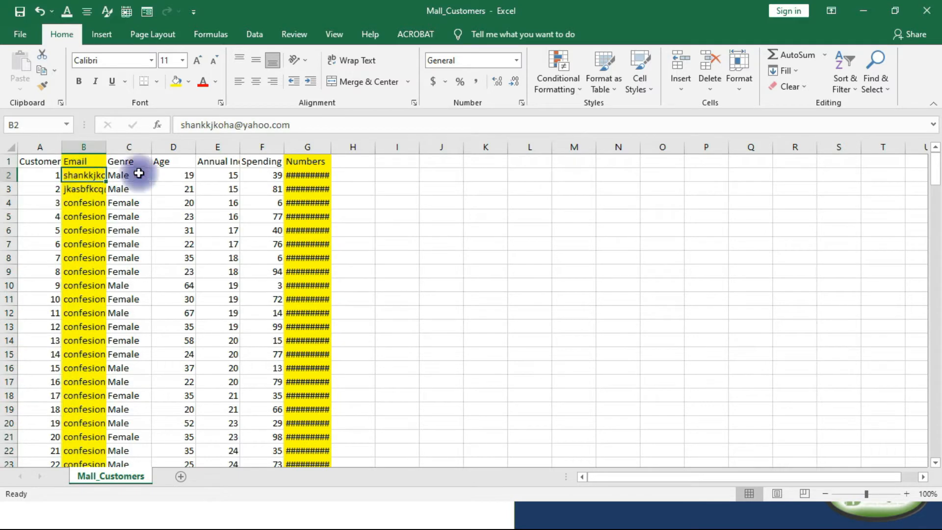
drag(305, 125, 171, 125)
drag(307, 126, 180, 125)
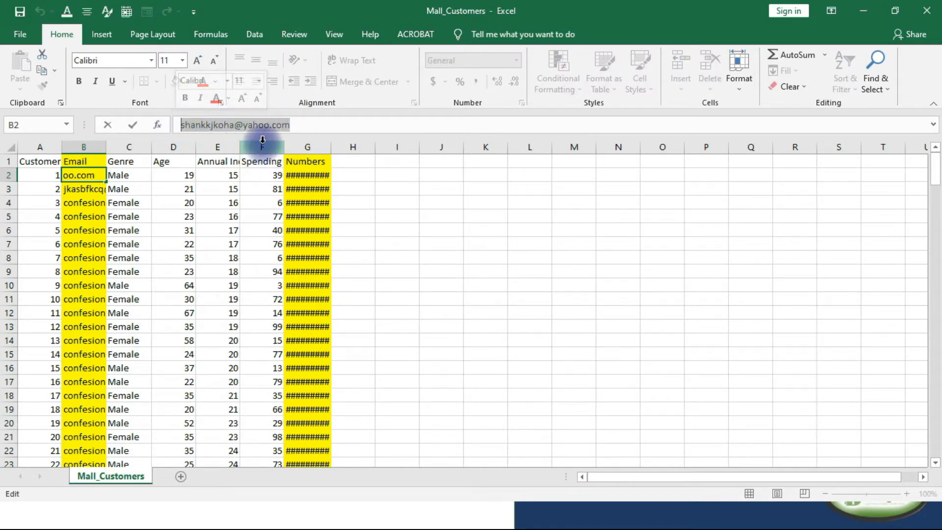
click(301, 125)
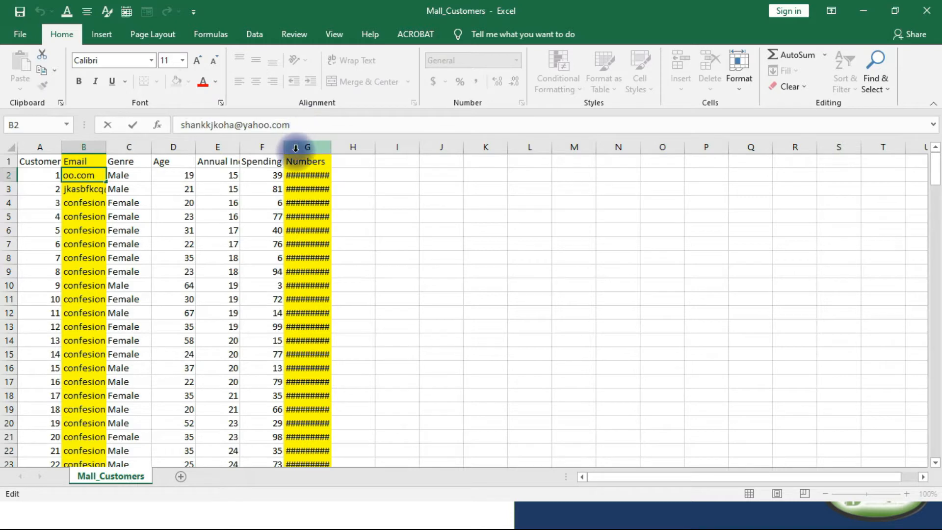
Undo the hyperlink formatting applied to the e-mail address in cell B2.
click(86, 196)
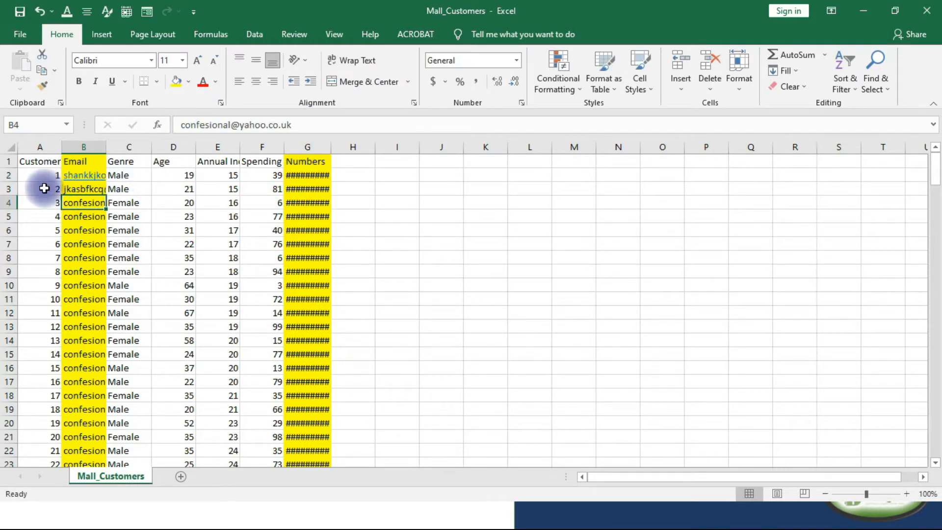
key(ctrl+z)
click(84, 220)
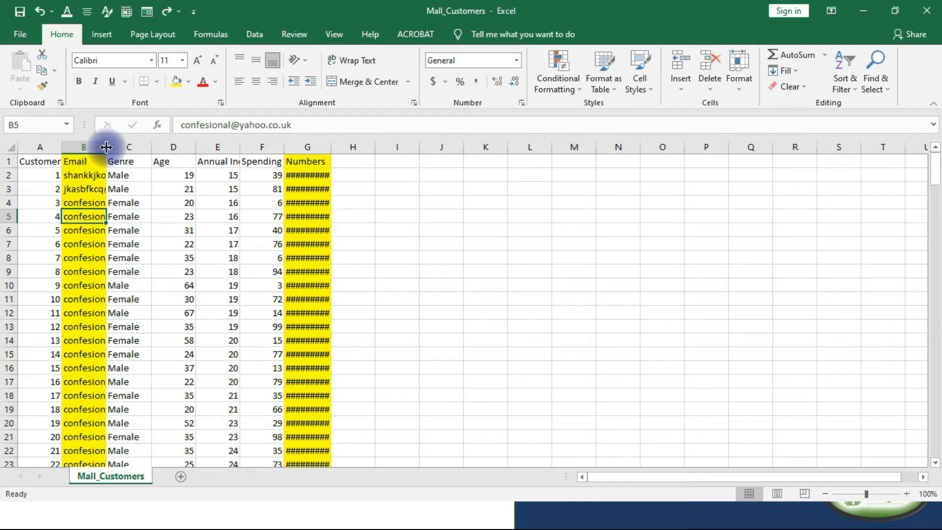
Widen the Email and Numbers columns manually until their full contents fit.
drag(106, 146, 106, 147)
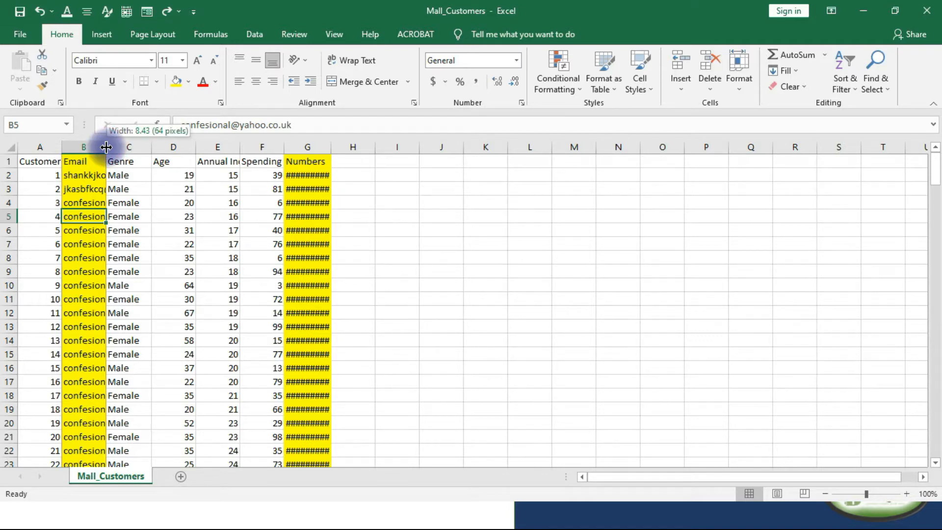
drag(106, 147, 192, 146)
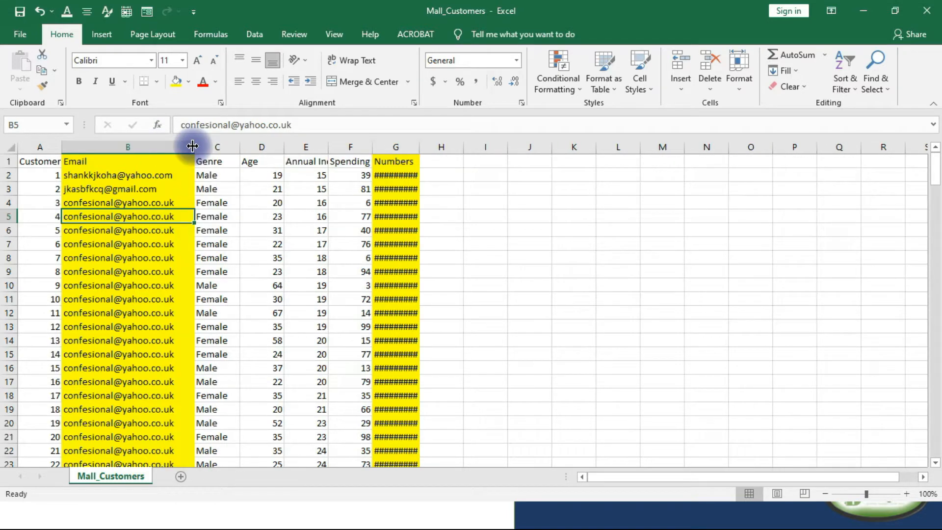
drag(418, 147, 418, 147)
click(418, 147)
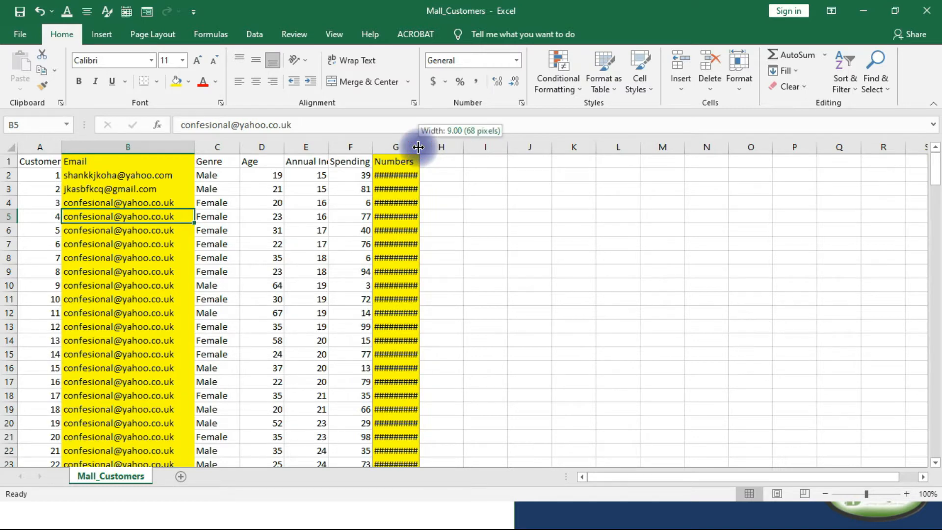
drag(418, 147, 501, 145)
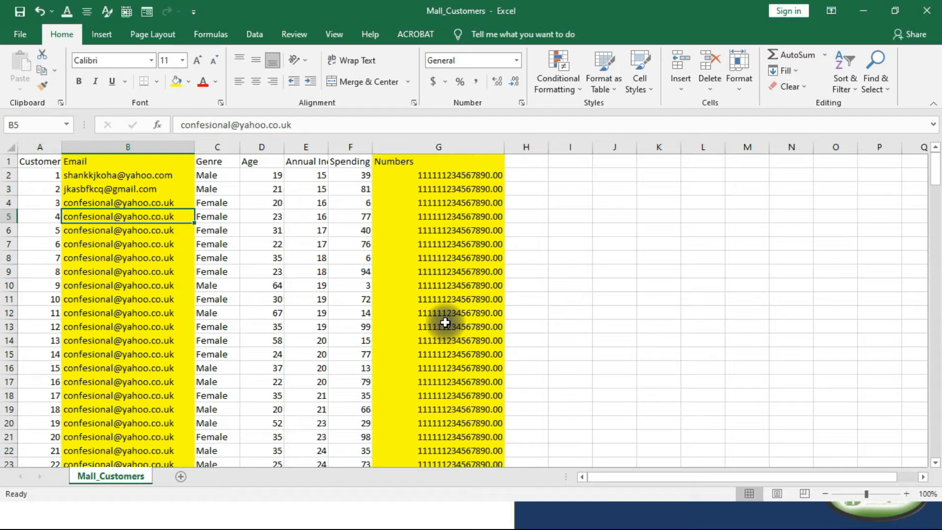
Undo the manual widening of the Numbers and Email columns.
key(ctrl+z)
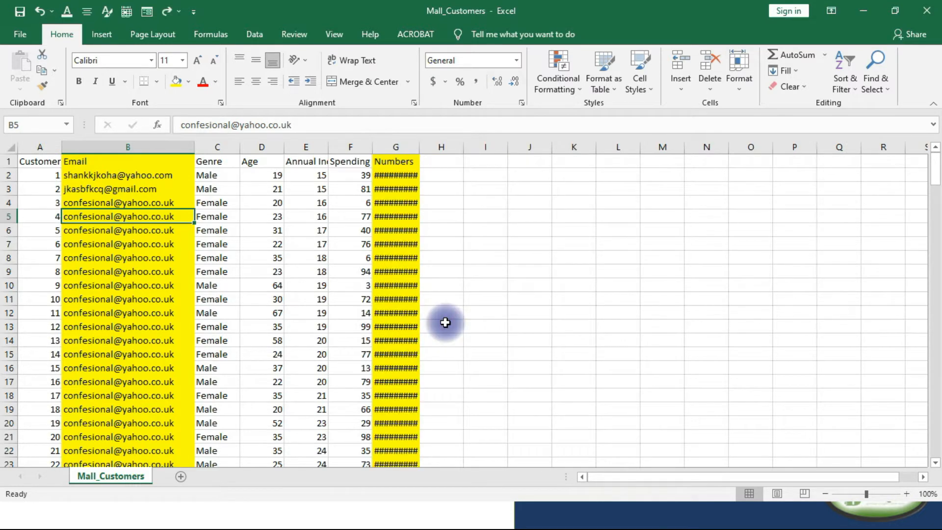
key(ctrl+z)
key(ctrl+z)
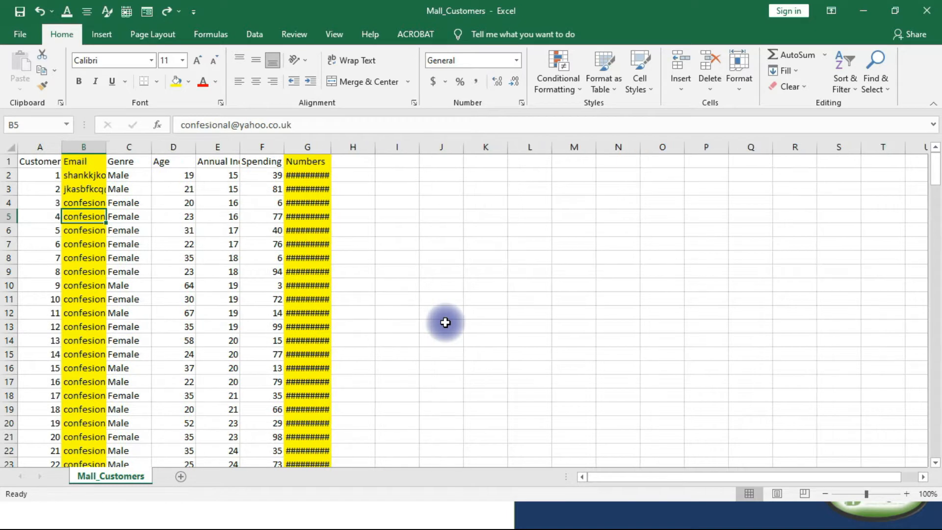
AutoFit the column width of the Email column (B) and the Numbers column (G).
click(74, 147)
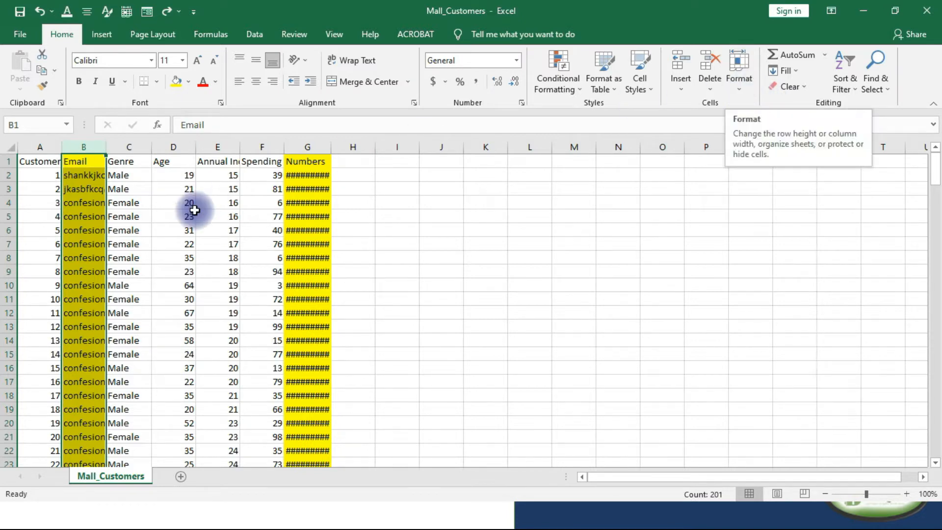
click(93, 144)
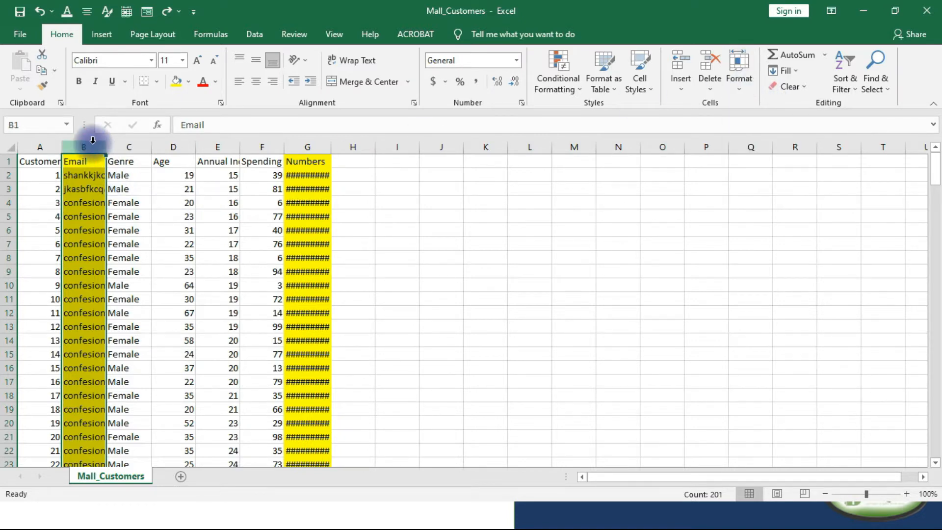
click(740, 84)
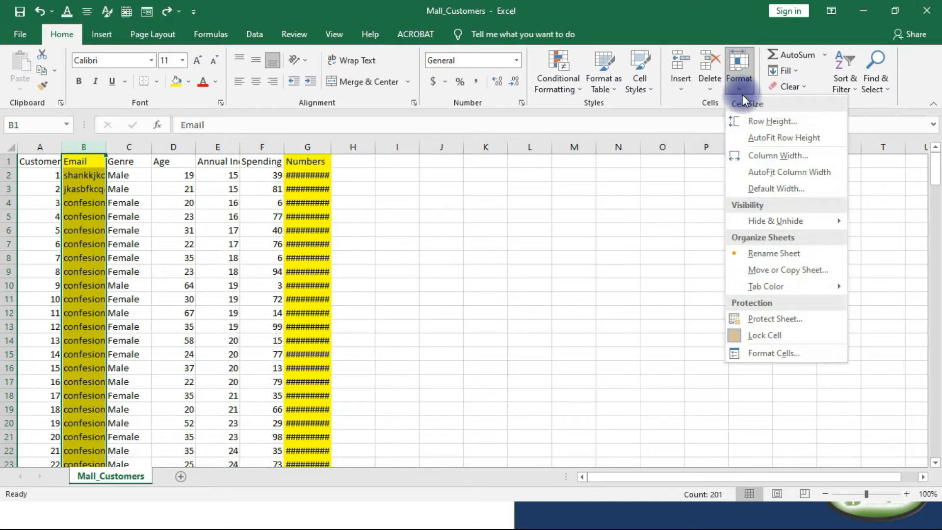
click(781, 173)
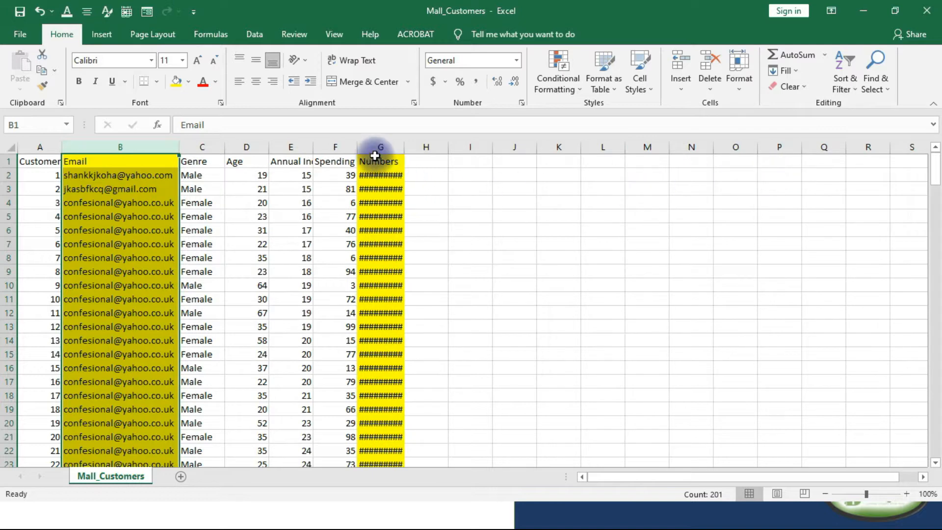
click(375, 150)
click(743, 90)
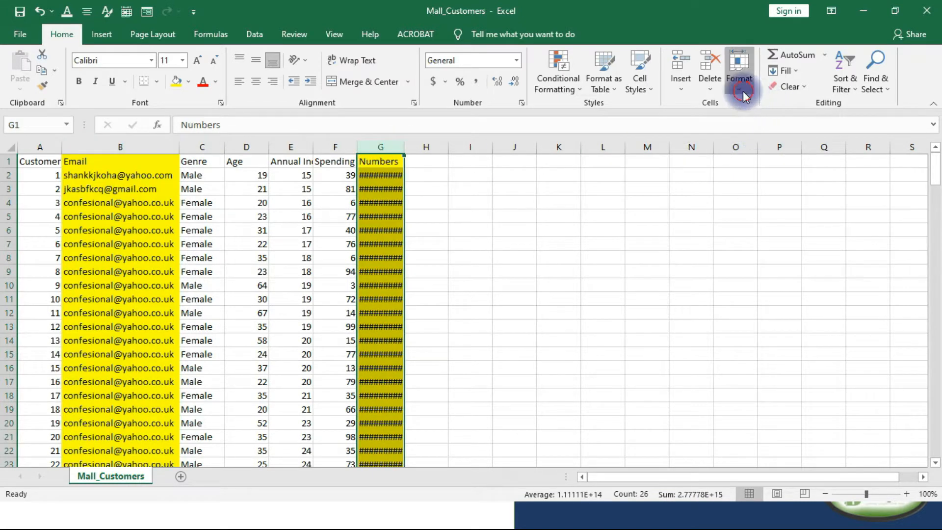
click(781, 174)
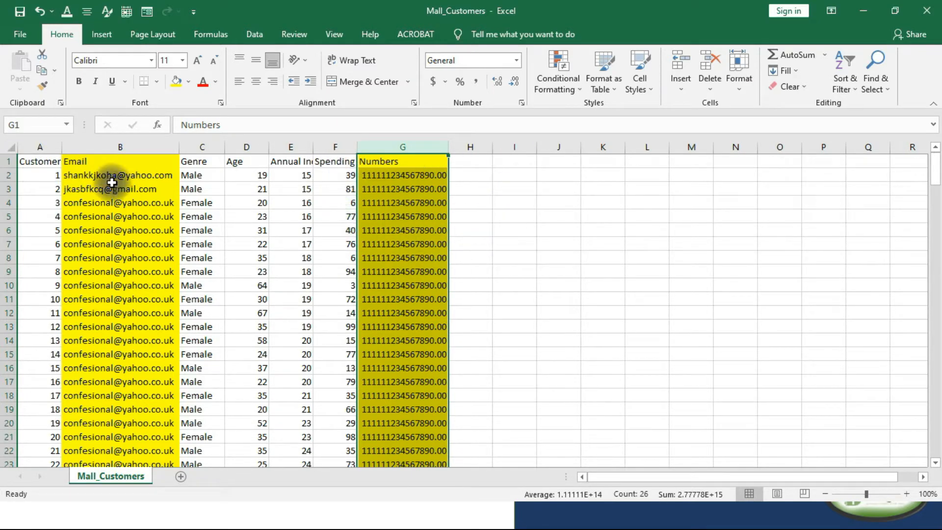
AutoFit the width of every column in the sheet and widen the Age column (D) slightly.
click(11, 147)
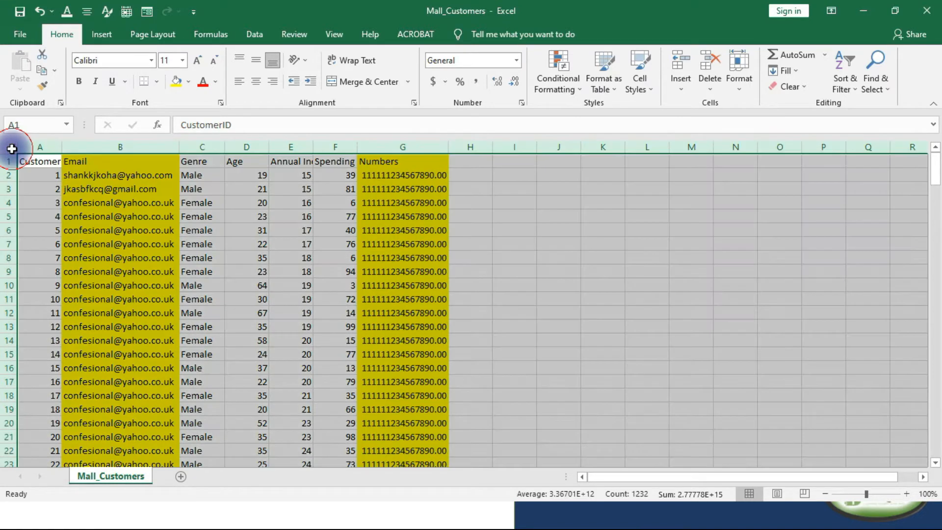
click(738, 89)
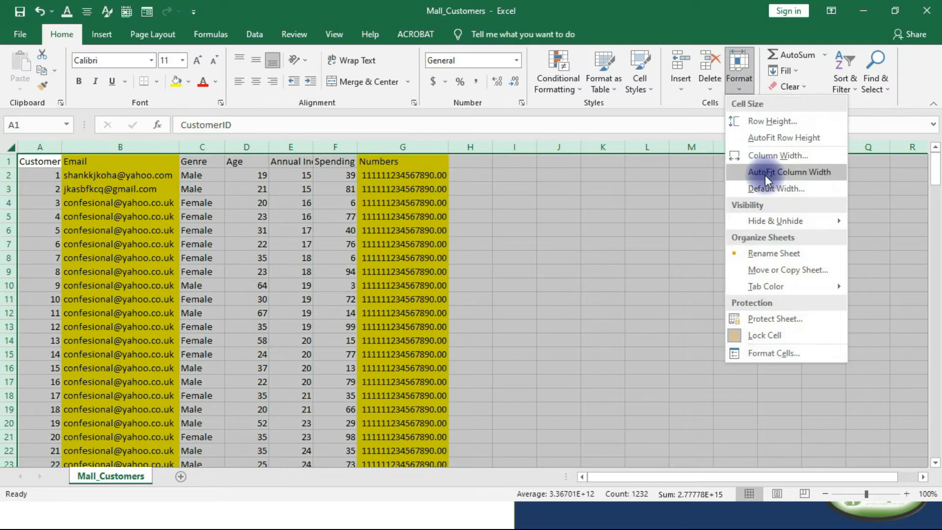
click(766, 176)
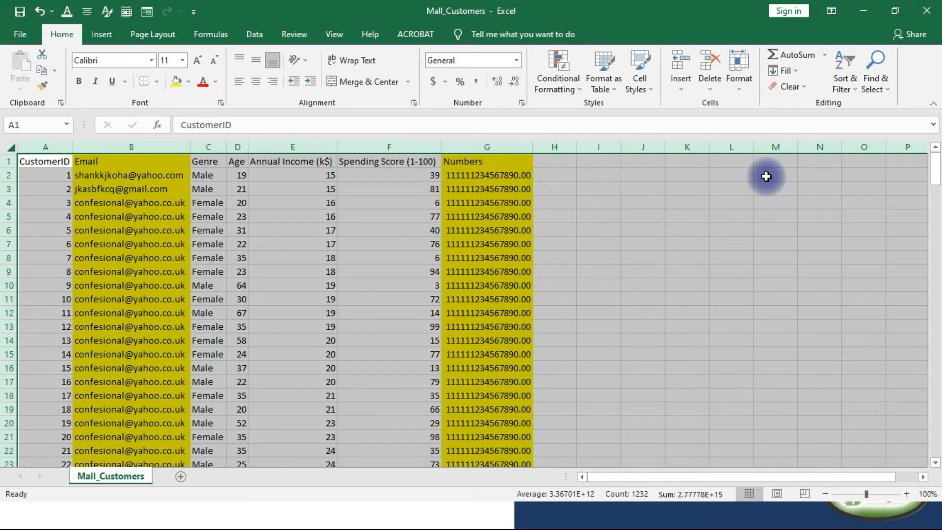
click(391, 159)
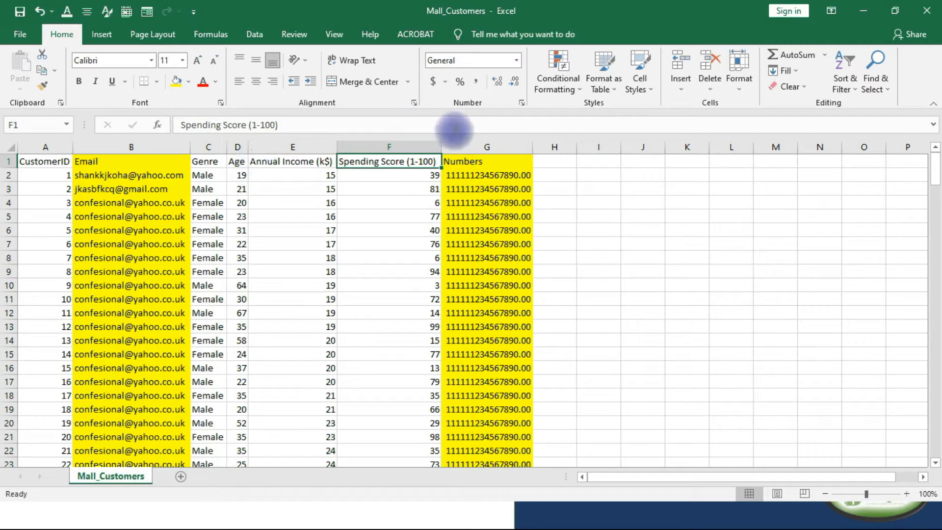
drag(247, 149, 276, 145)
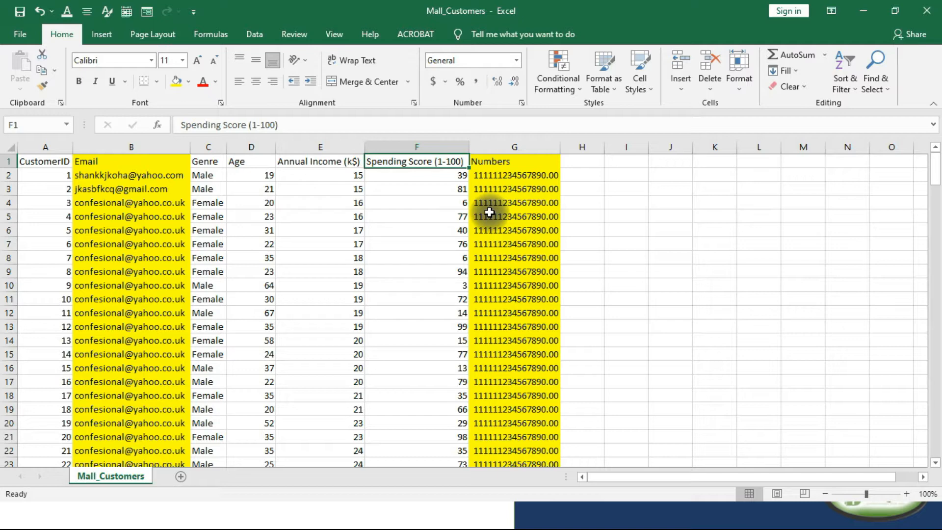
Enter a first name in cell I4, Excel in I5 and Class in I6.
click(620, 206)
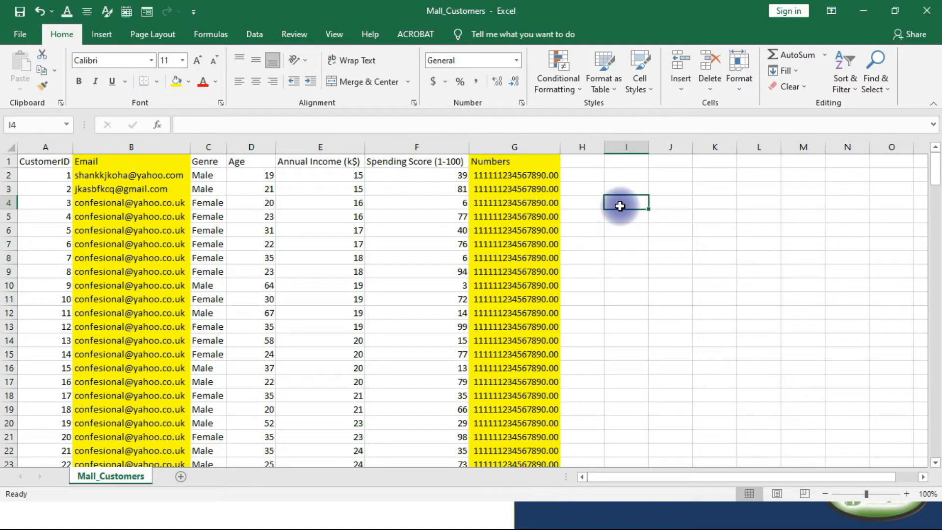
text(Focus)
key(Return)
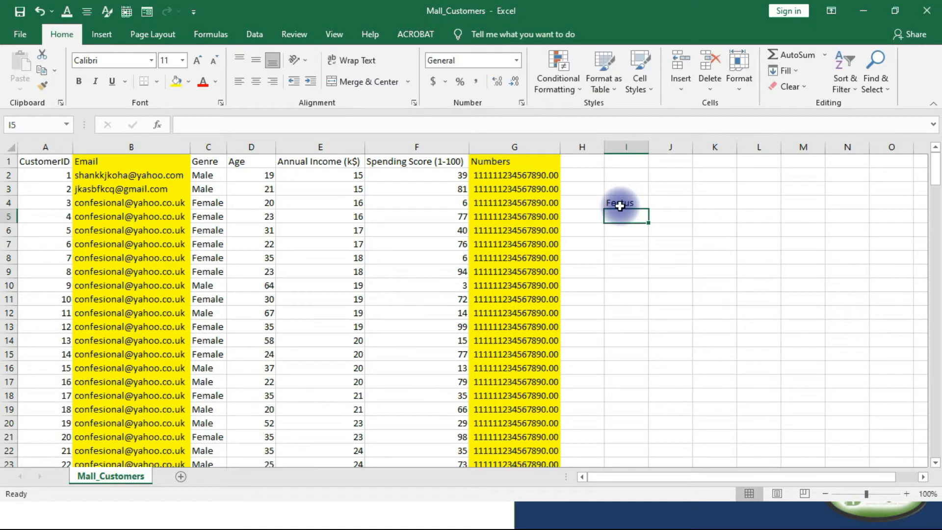
text(Excel)
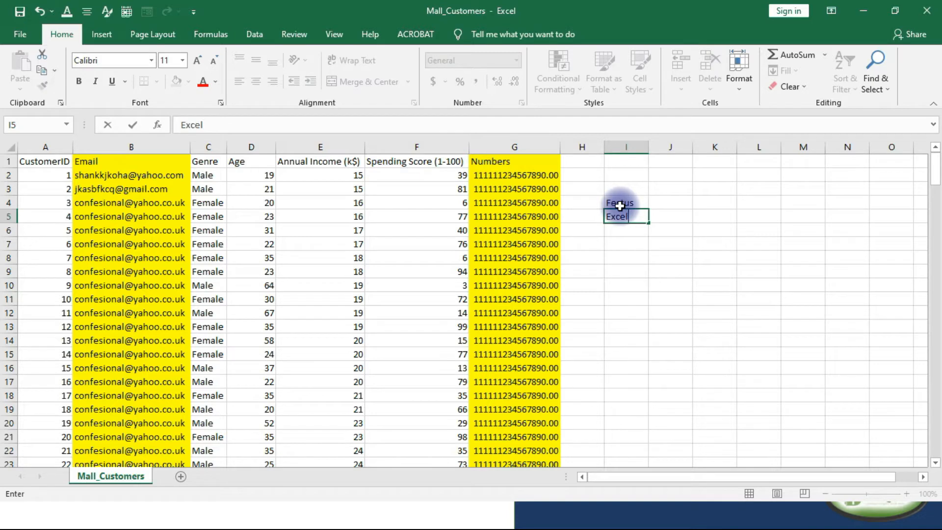
key(Return)
text(Class)
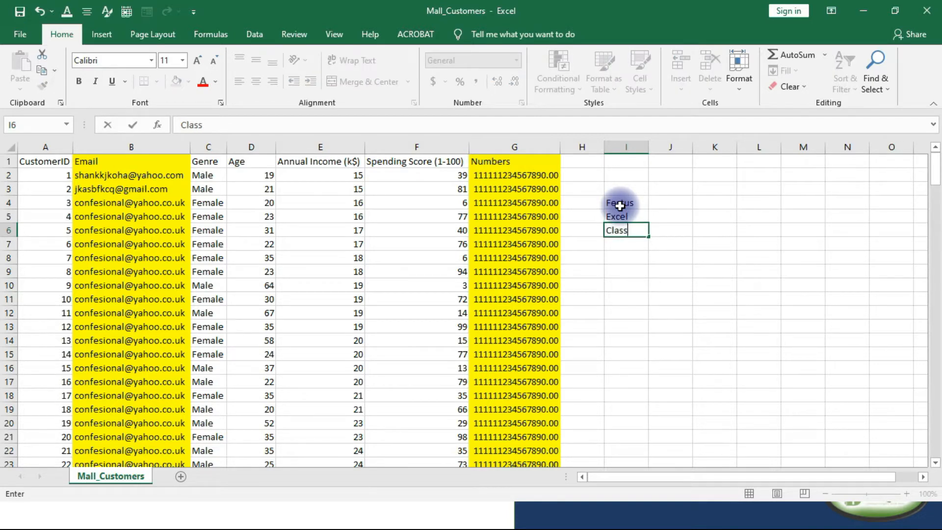
click(747, 273)
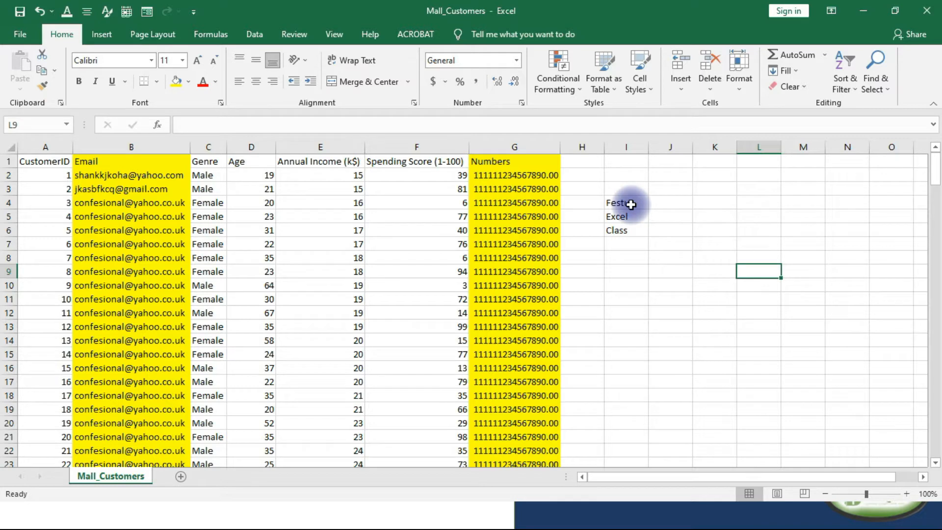
Merge and center cells I4:I6, accepting that only the upper-left value is kept.
drag(631, 204, 628, 229)
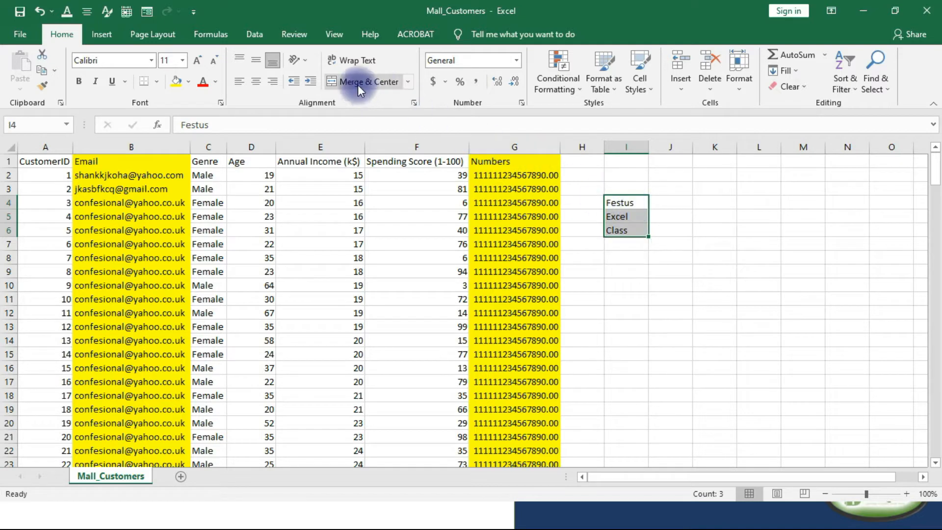
click(410, 82)
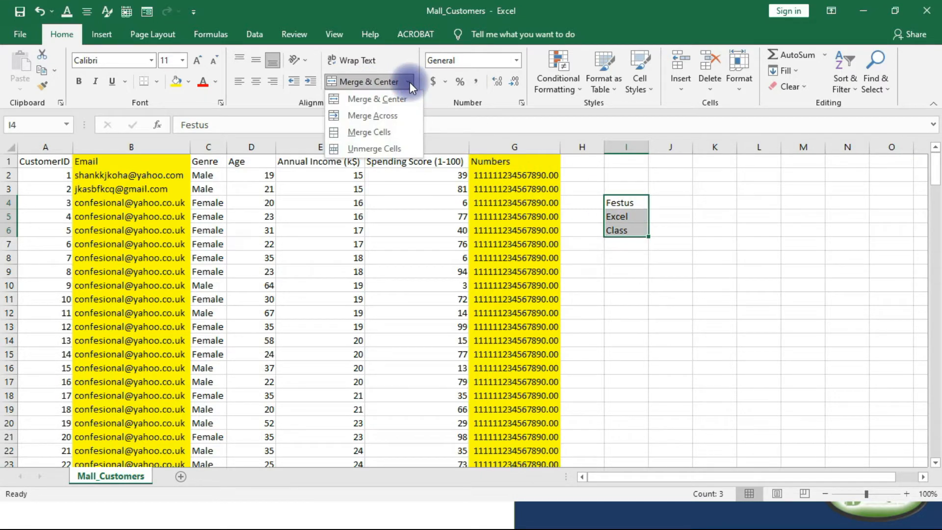
click(410, 82)
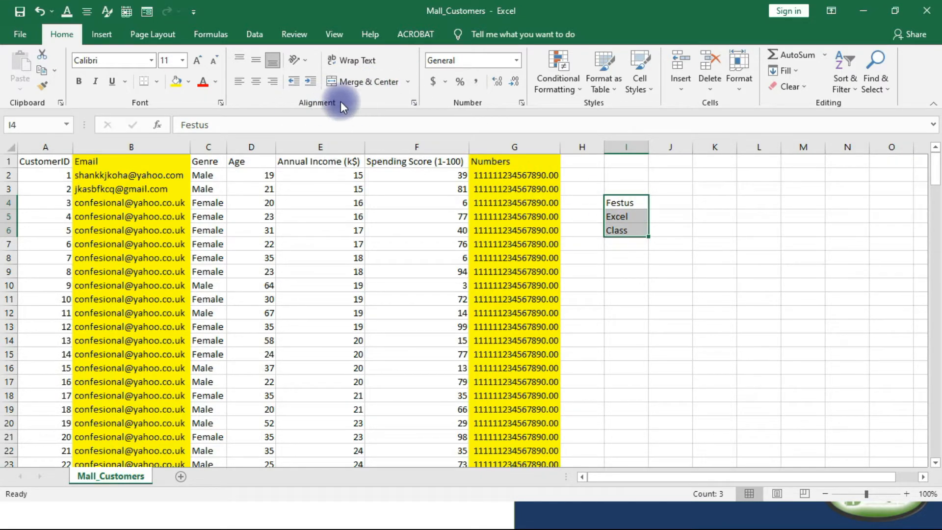
click(408, 83)
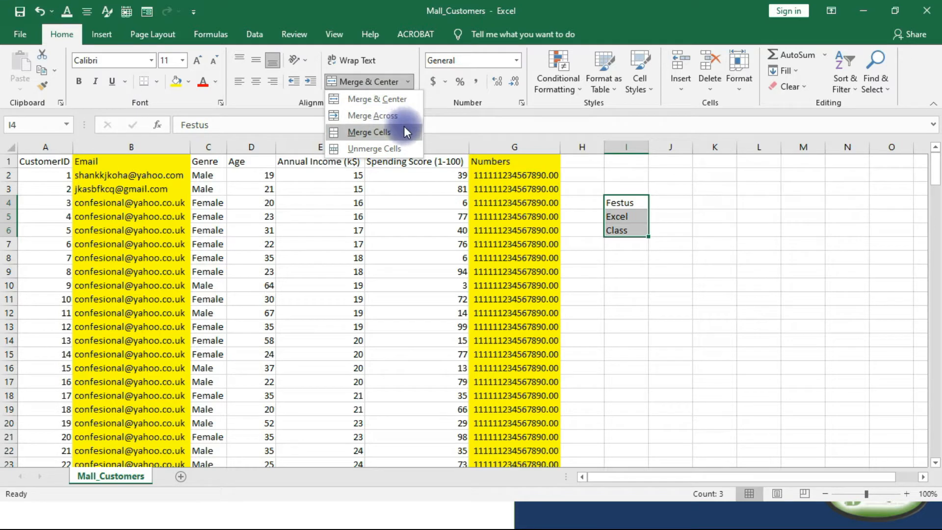
click(367, 98)
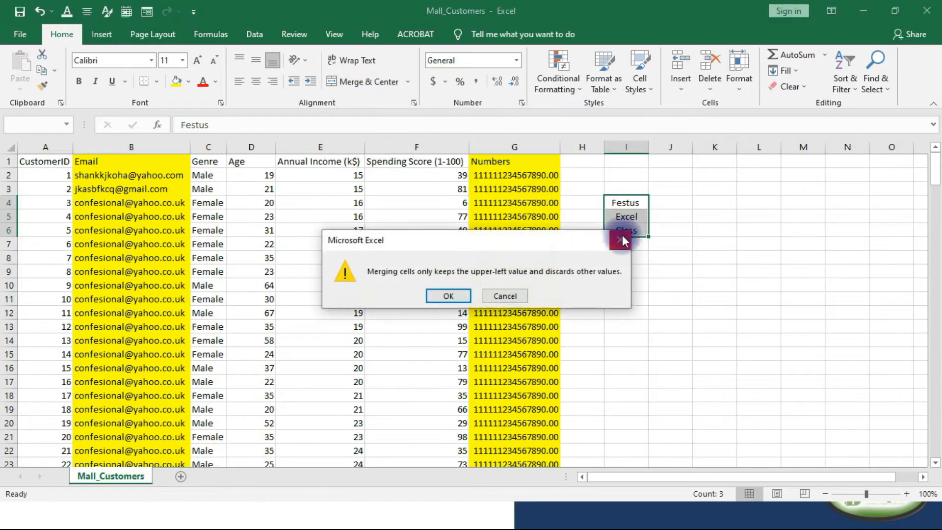
click(449, 296)
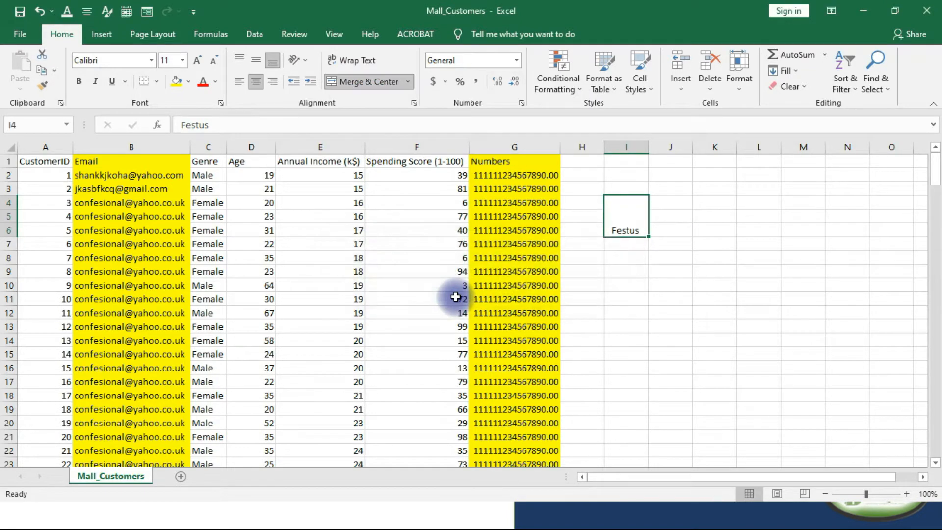
Check the contents of the merged I4 cell and undo the merge and centering.
double_click(638, 229)
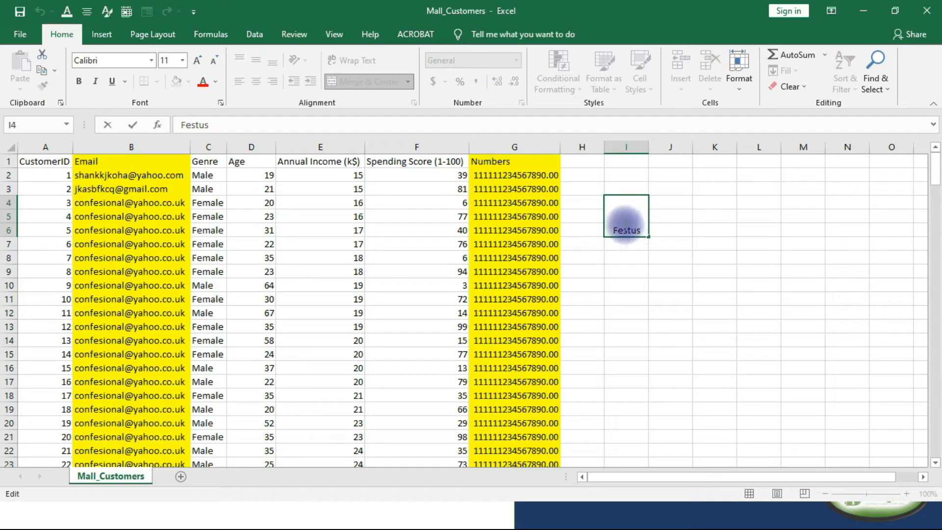
click(627, 261)
click(621, 224)
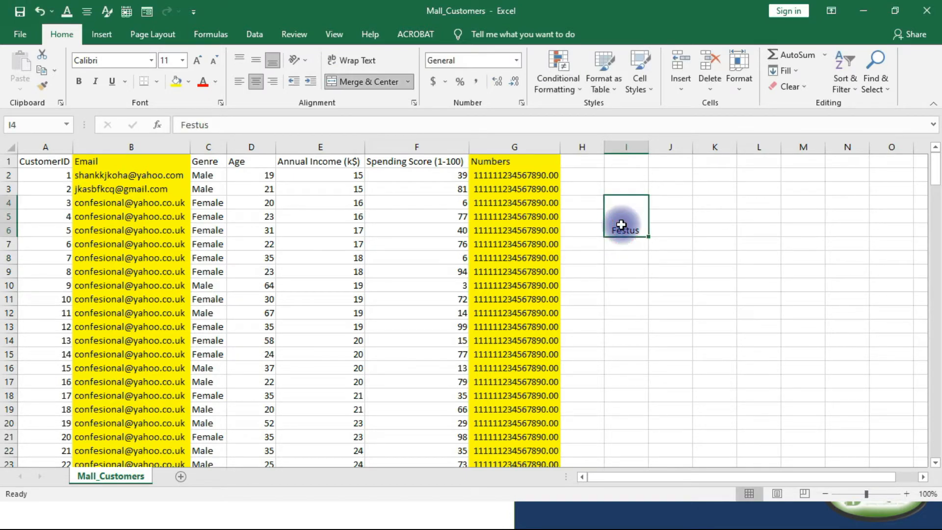
key(ctrl+z)
key(ctrl+z)
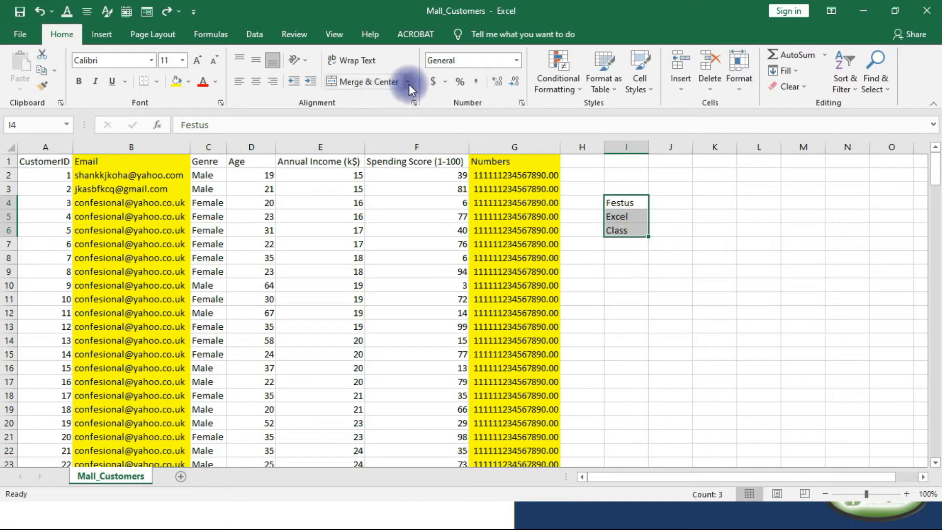
Try Merge Across and Merge Cells on the range I4:I6, and undo the merge.
click(408, 82)
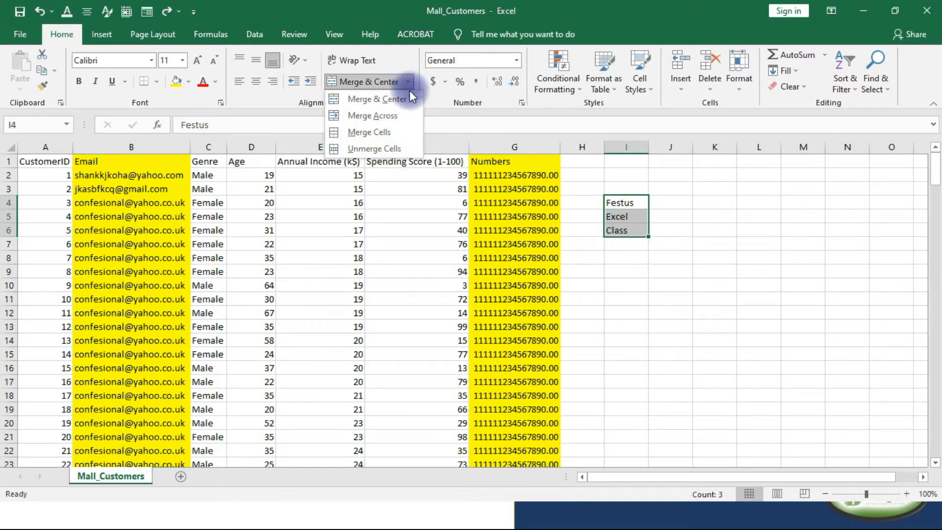
click(392, 115)
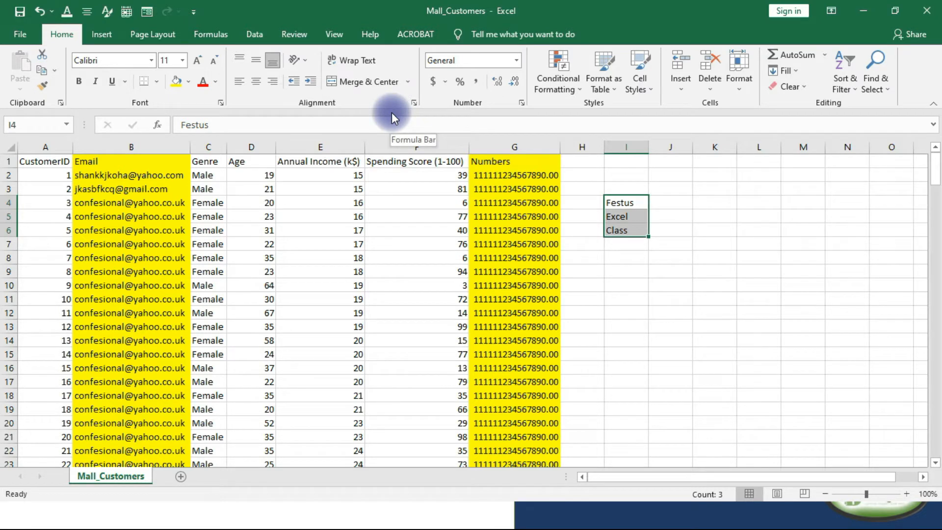
click(407, 82)
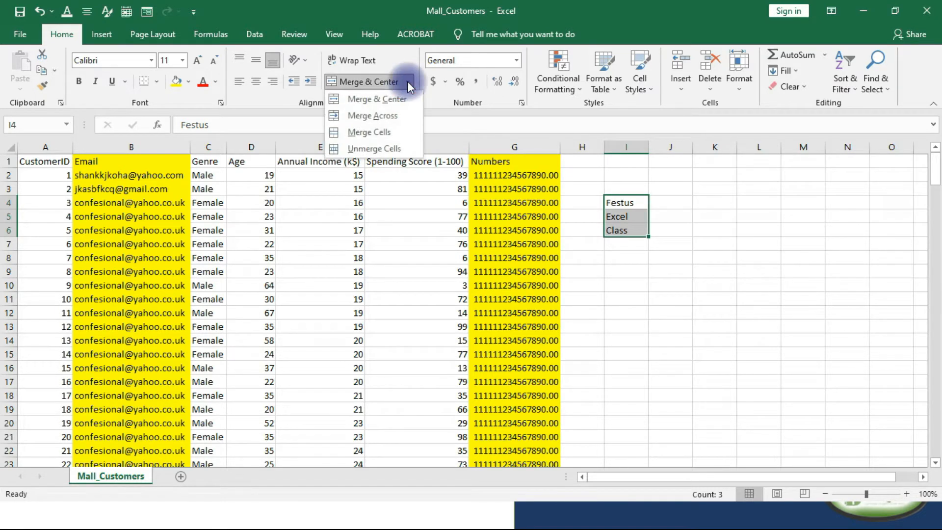
click(368, 130)
click(454, 294)
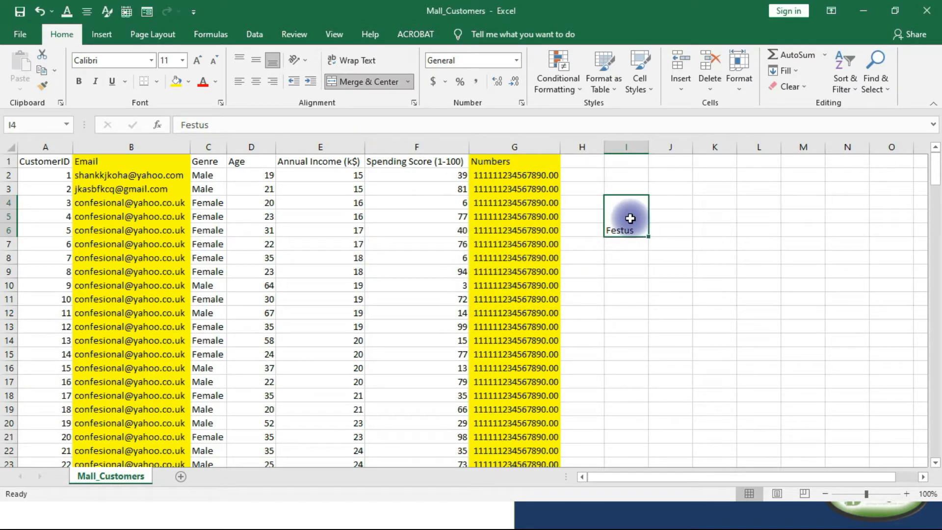
key(ctrl+z)
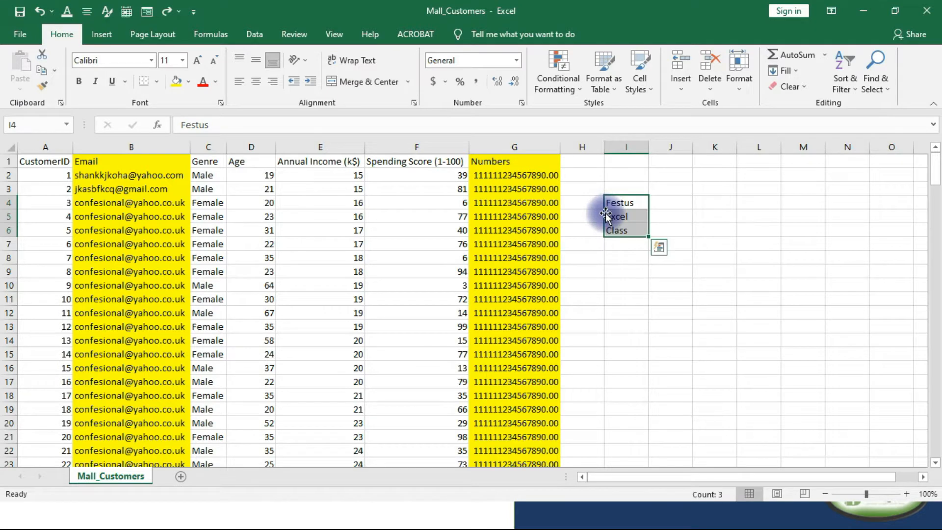
Turn Wrap Text on for cells I4:I6 and switch it off again.
click(355, 60)
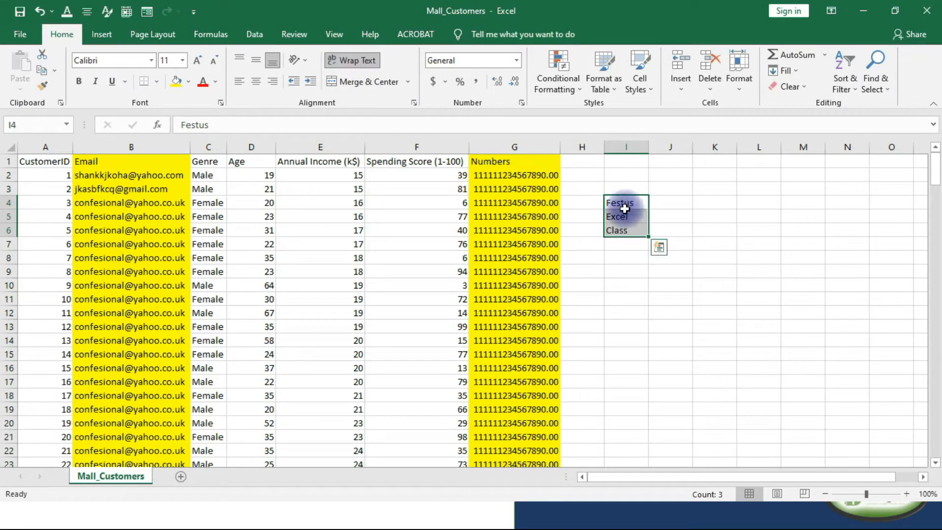
drag(622, 202, 623, 231)
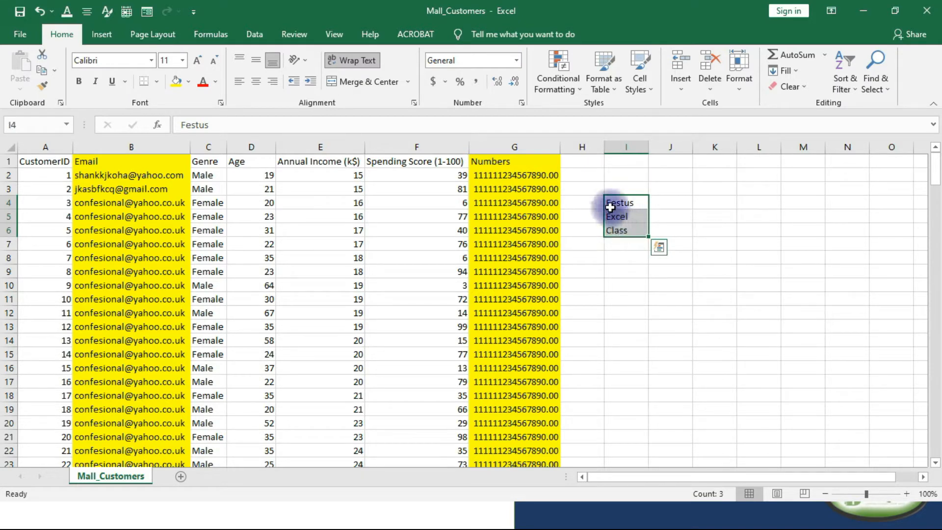
click(352, 61)
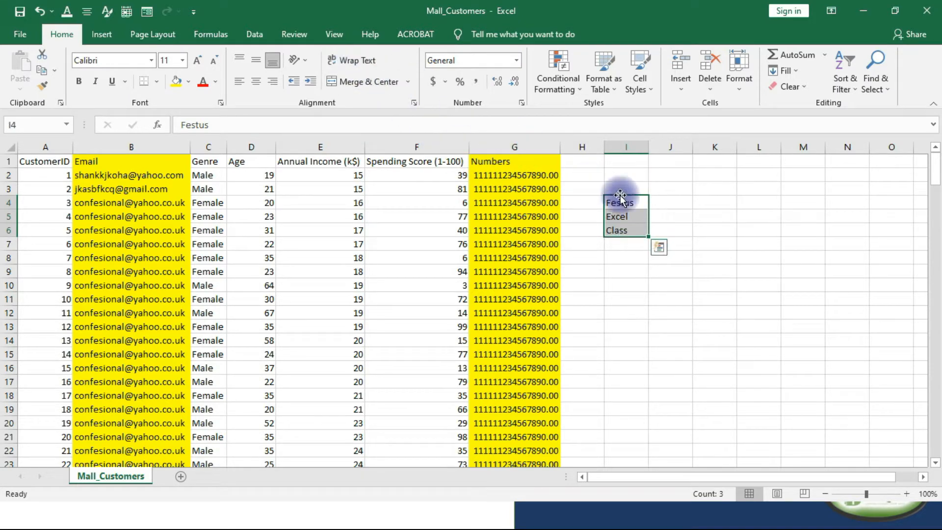
Append skahfpoeriyhp'[dfpl[k to the name in I4 and overwrite I5 with ]hpjbl; and I6 with ]\u.
click(639, 200)
double_click(638, 201)
text(dkahfpoeriyhp'[dfpl[k)
key(Return)
text(]hpjbl;)
key(Return)
text(]\u)
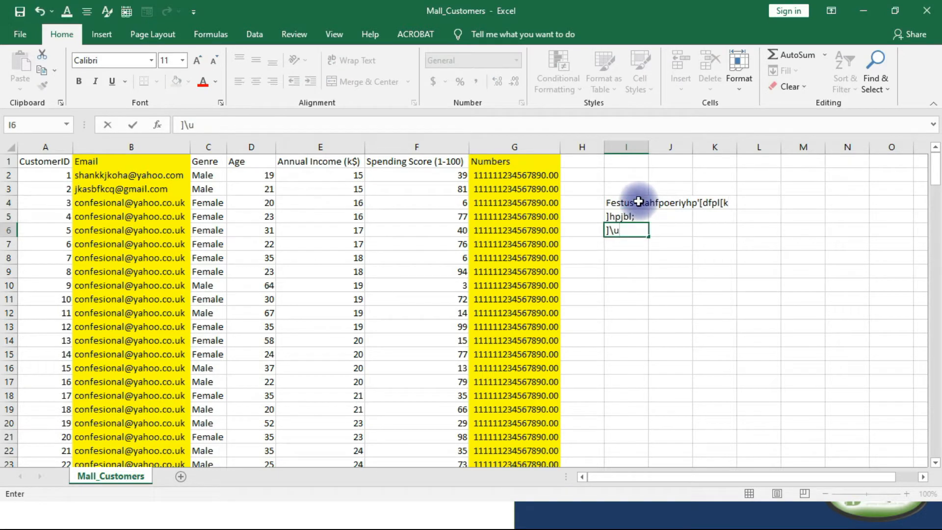
click(637, 217)
Apply Wrap Text to the long filler text in I4 and undo it.
click(634, 203)
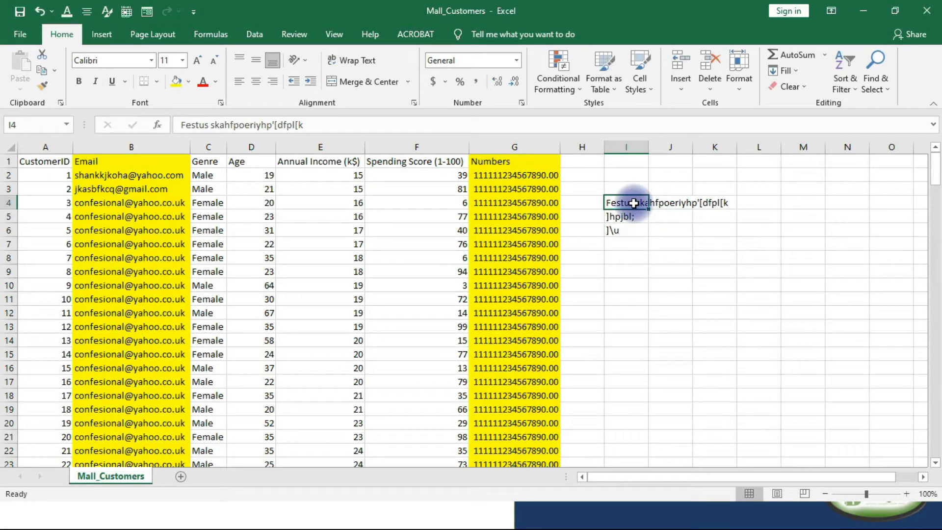
click(360, 60)
click(628, 212)
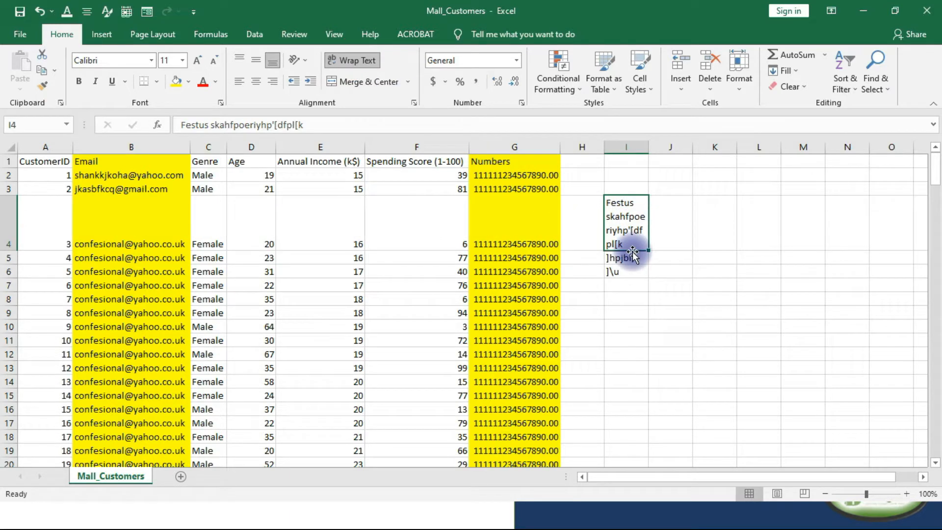
key(ctrl+z)
Undo the filler text entries in cells I4, I5 and I6.
click(625, 217)
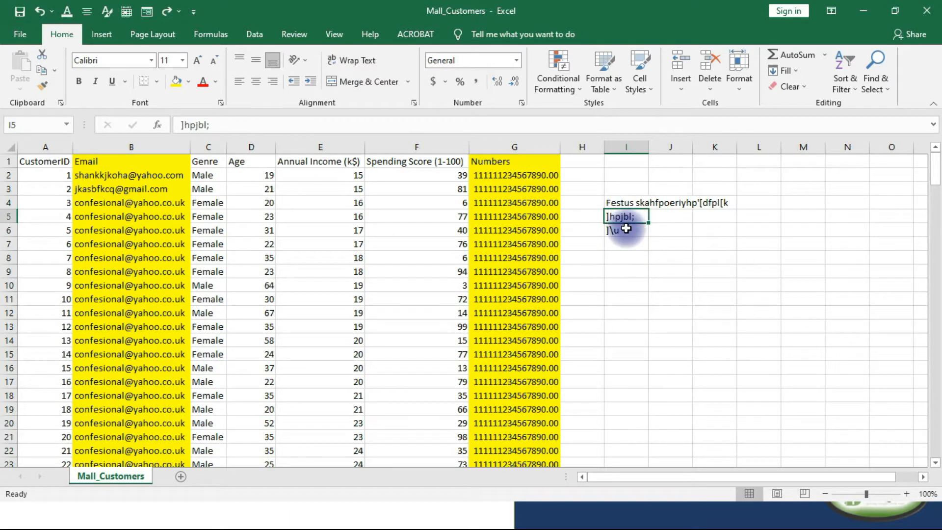
key(ctrl+z)
key(ctrl+z)
key(ctrl+z)
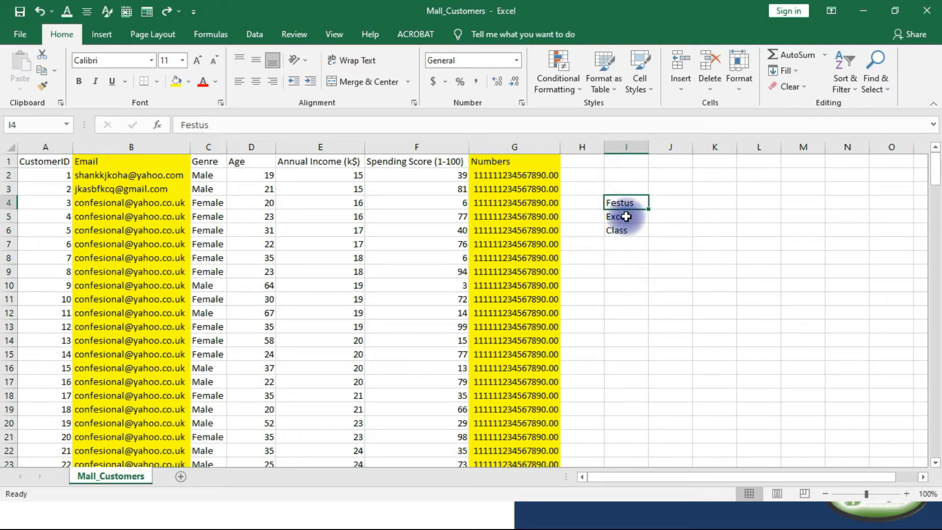
Extend the text in cell I4 by adding "Excel Class For all beginners" after the first name.
double_click(631, 201)
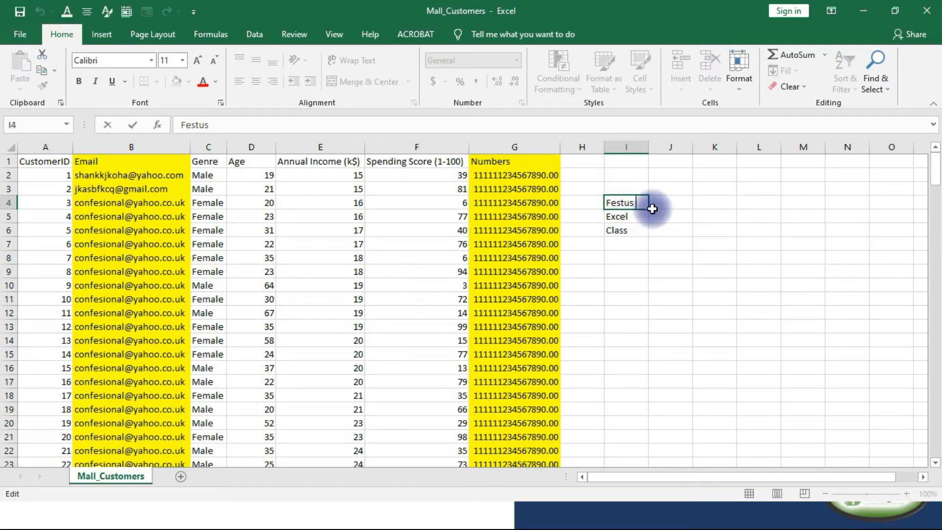
text(Excel Clas)
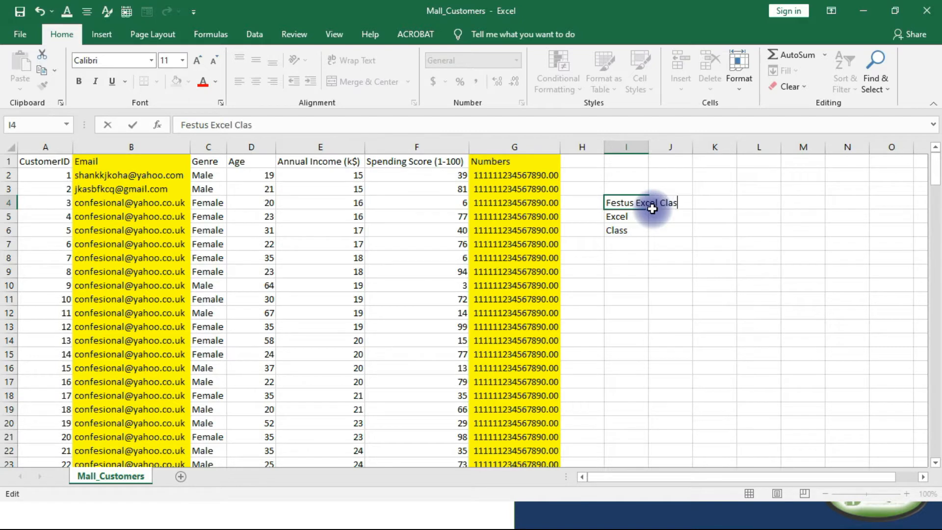
text(s For all beginners)
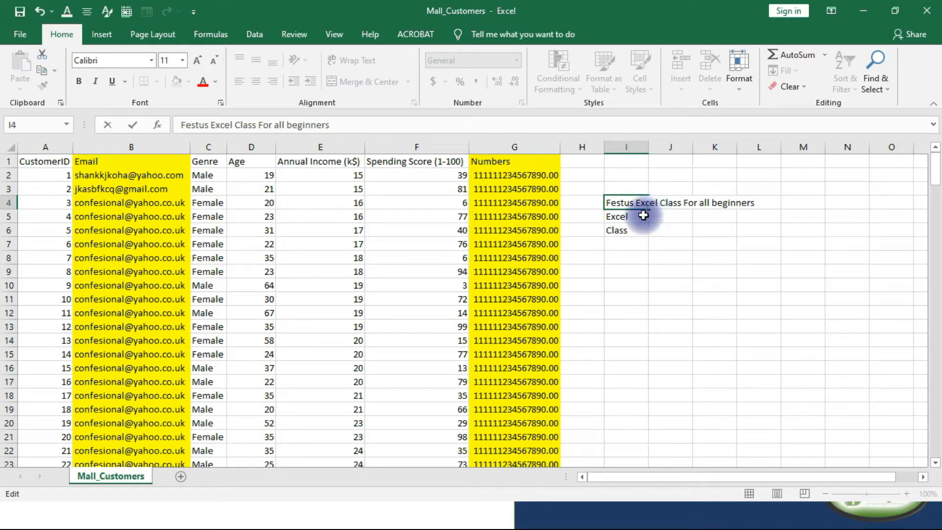
Clear the contents of cells I5 and I6.
click(637, 219)
drag(636, 228, 635, 233)
key(Delete)
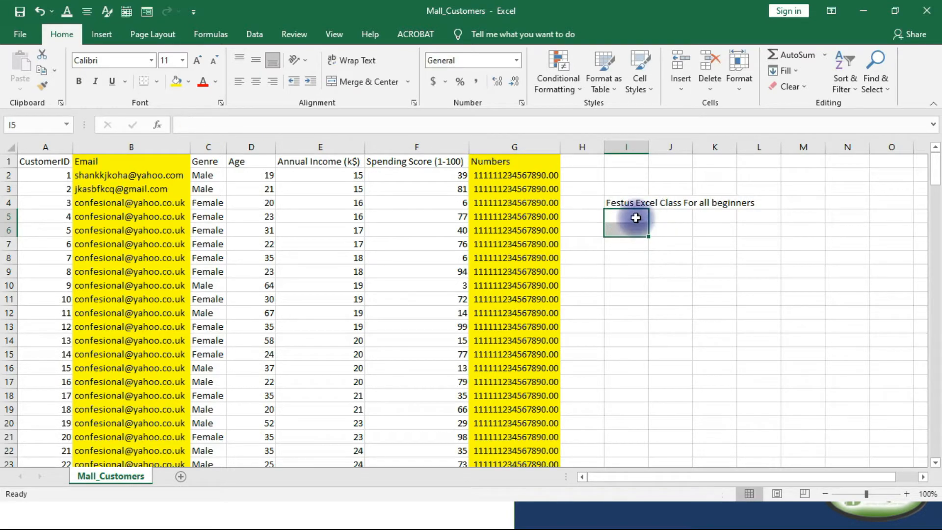
Apply Wrap Text to the long sentence in cell I4.
click(629, 203)
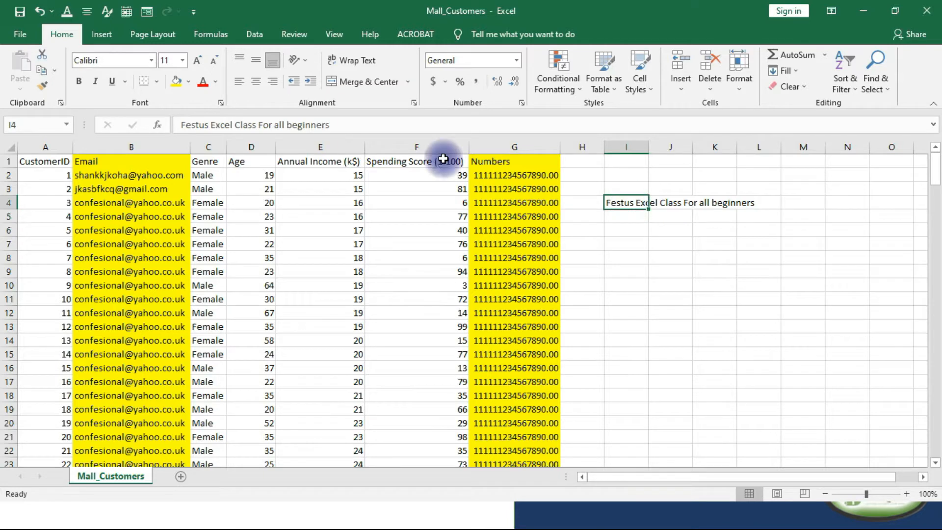
click(349, 60)
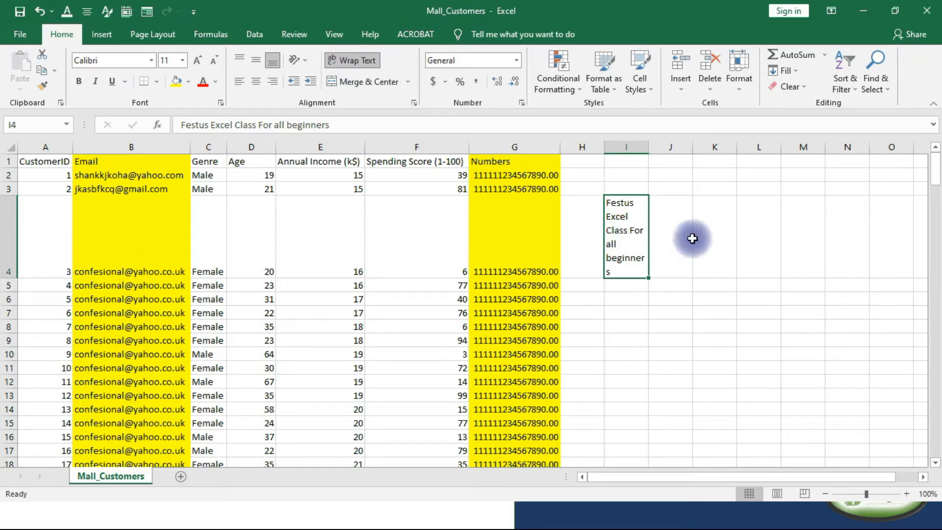
click(717, 325)
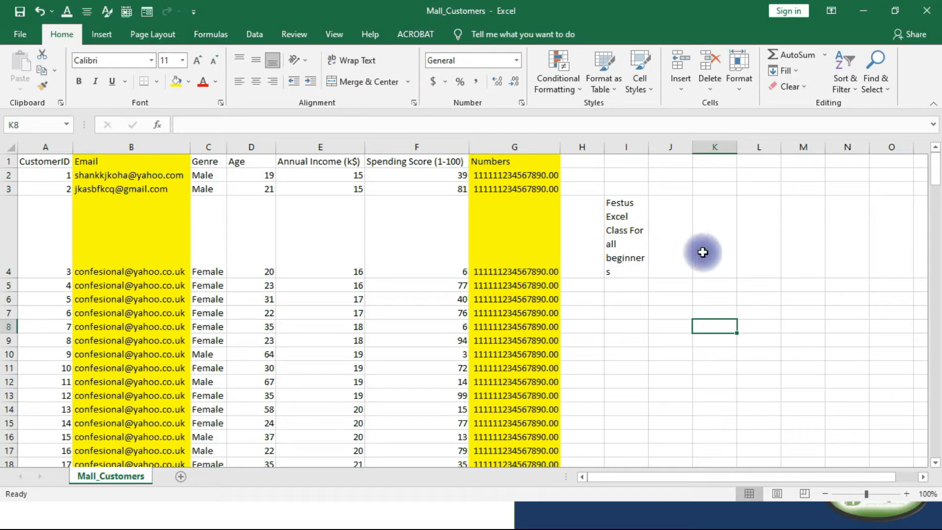
Reduce the height of row 4 so that only two lines of the wrapped text in I4 fit.
click(612, 216)
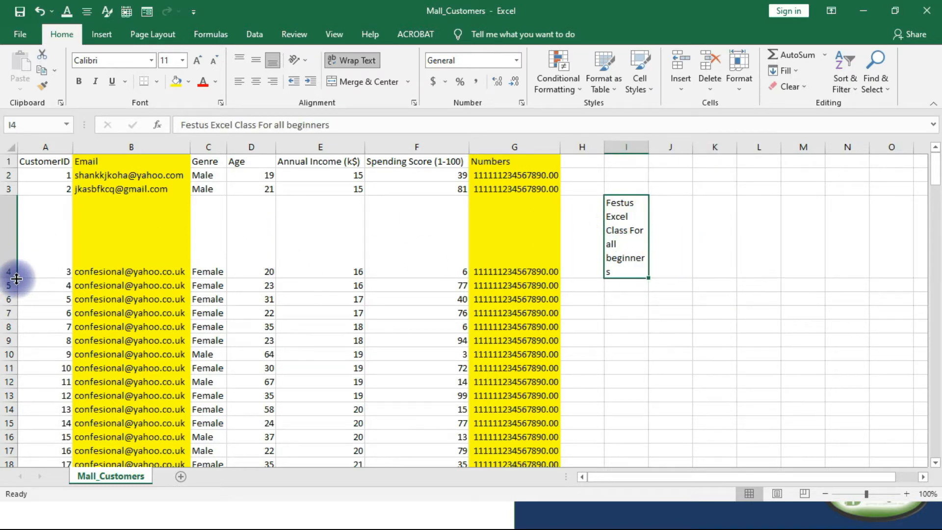
drag(17, 279, 19, 224)
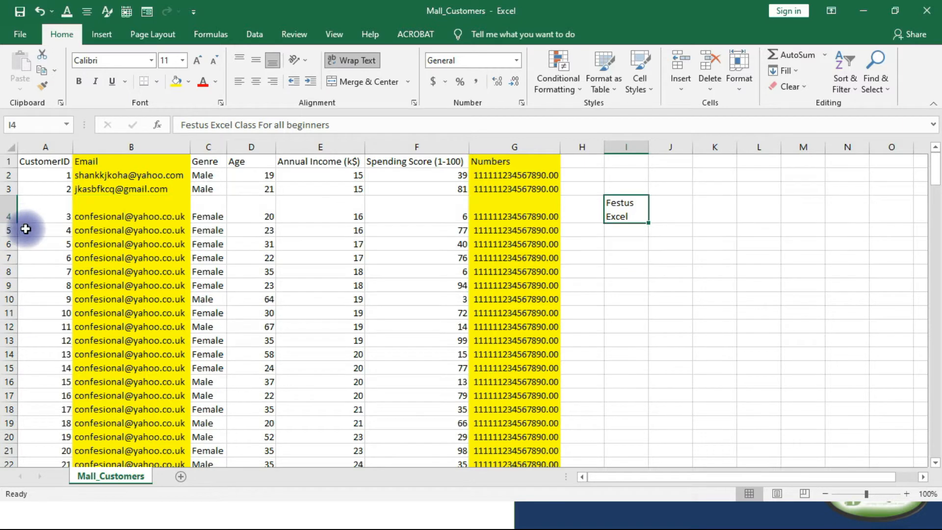
click(619, 254)
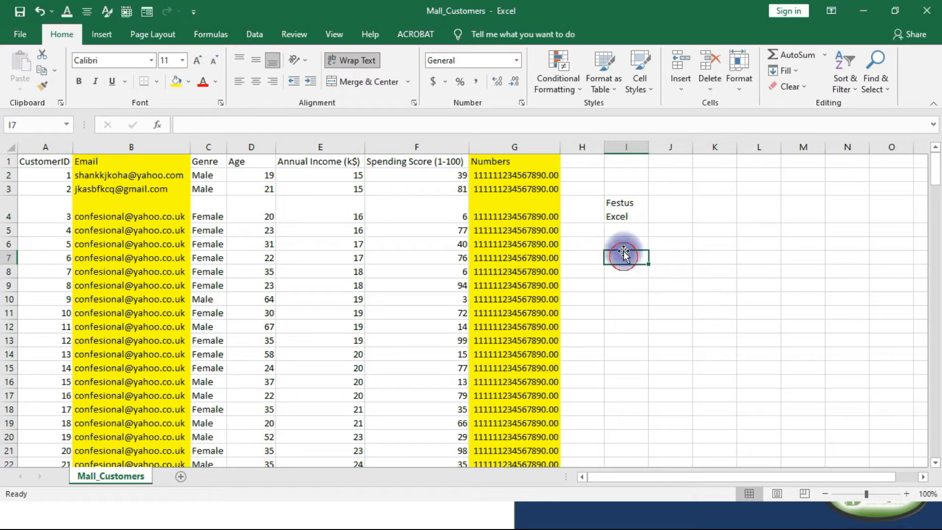
Increase the height of row 4 to fit all the wrapped text in I4, and widen column I to about three times its width.
click(633, 212)
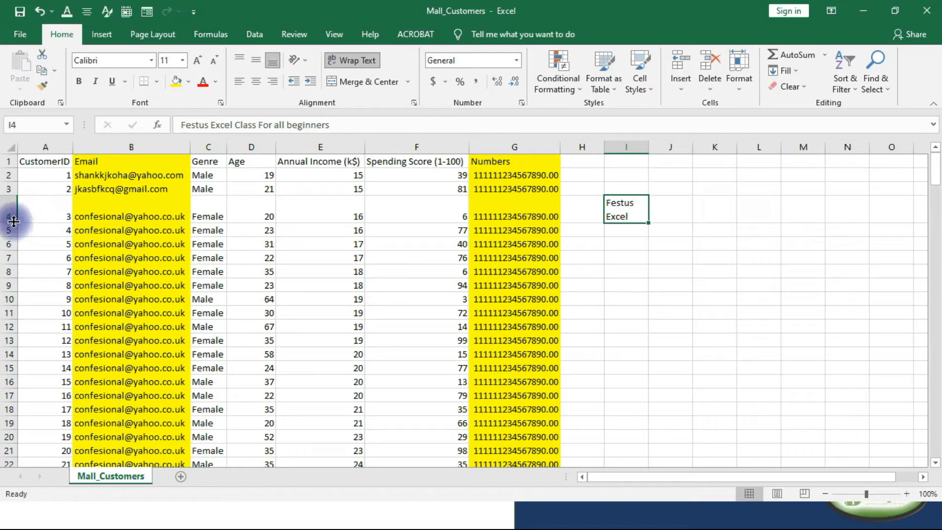
drag(16, 221, 11, 283)
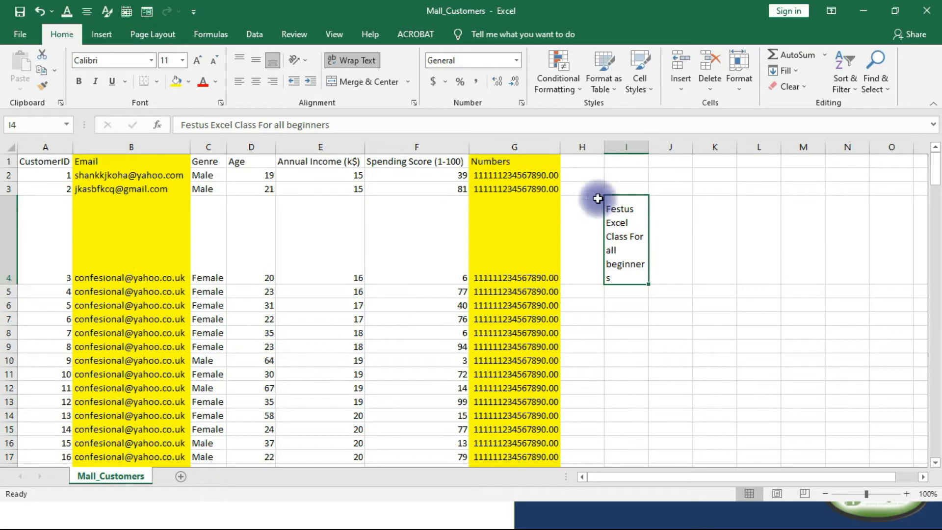
drag(649, 153, 734, 147)
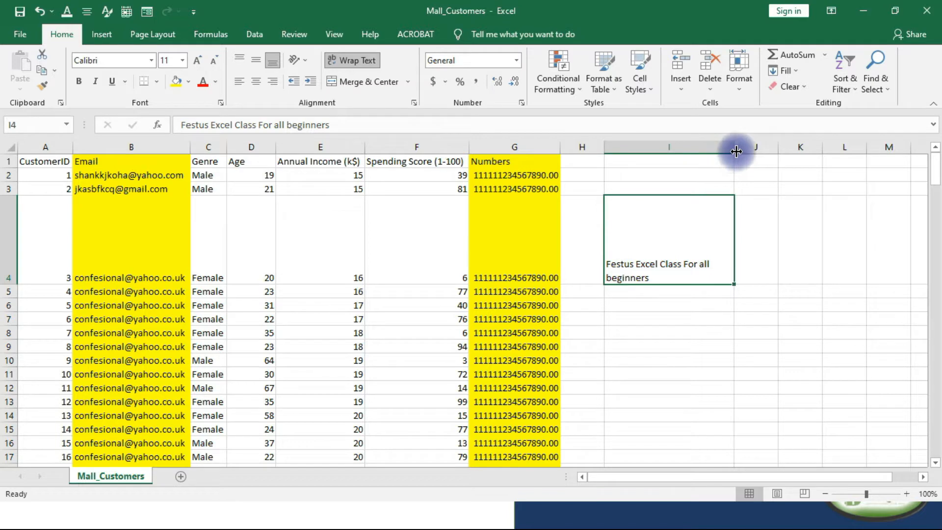
Widen column I to fit the sentence in I4 on one line, and undo the last column I and row 4 size changes.
drag(734, 147, 797, 150)
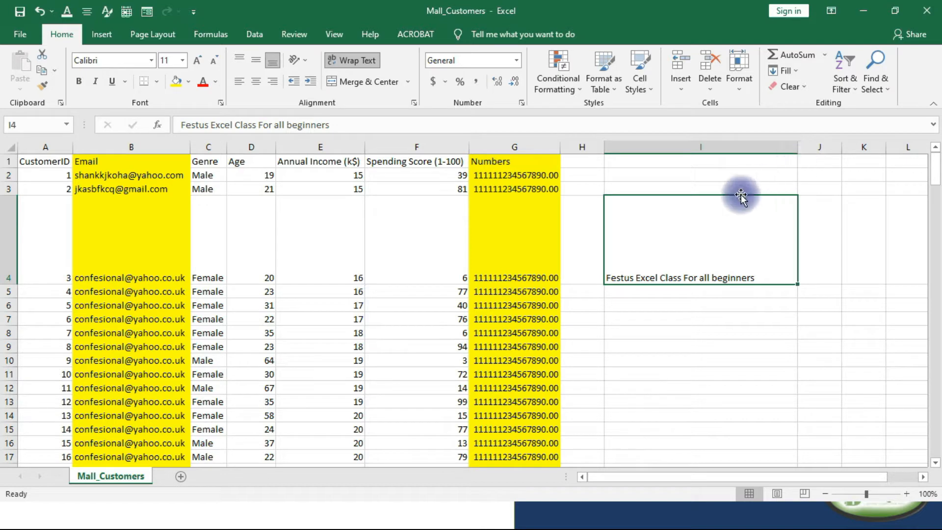
key(ctrl+z)
key(ctrl+z)
key(ctrl+z)
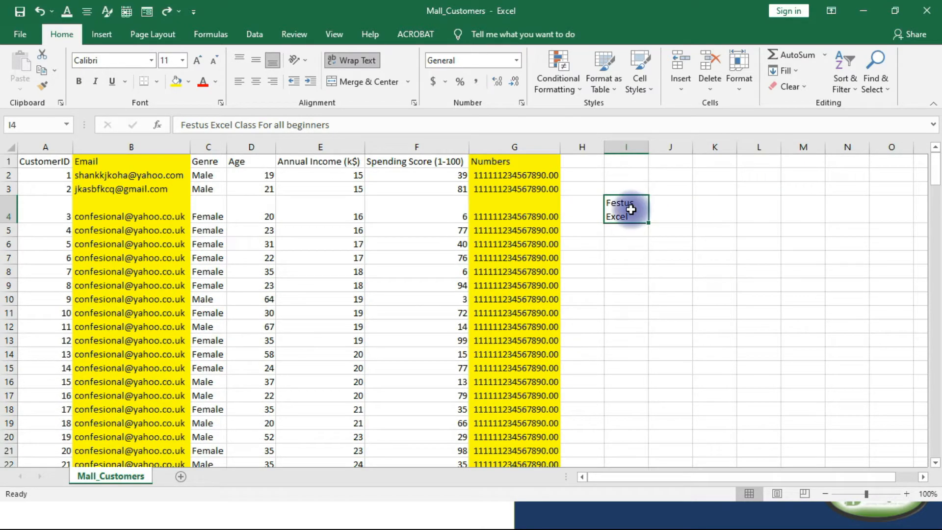
Apply AutoFit Row Height and AutoFit Column Width to cell I4 with the wrapped sentence.
click(664, 269)
click(631, 206)
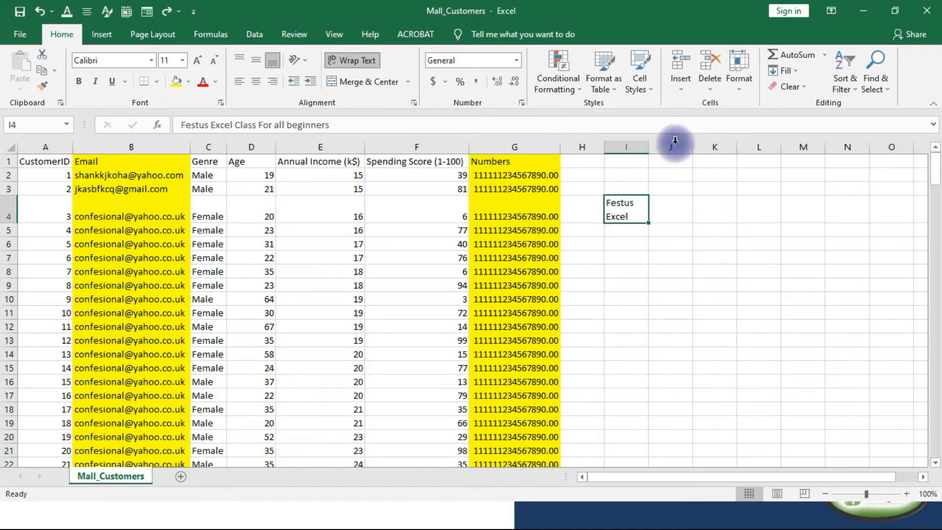
click(734, 88)
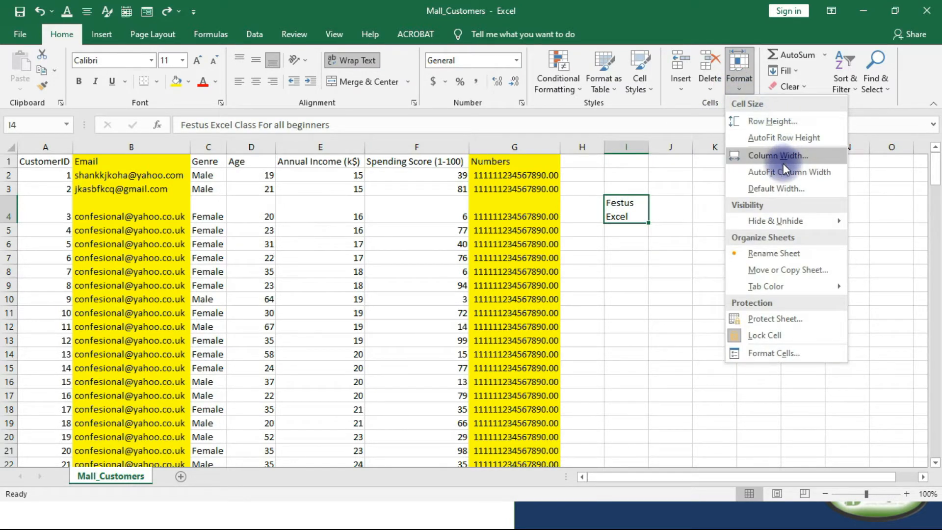
click(777, 136)
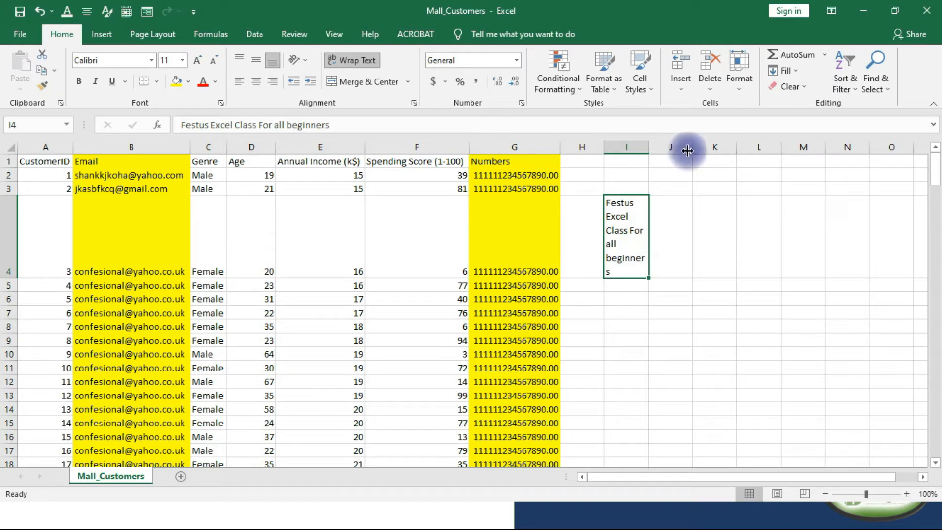
click(743, 86)
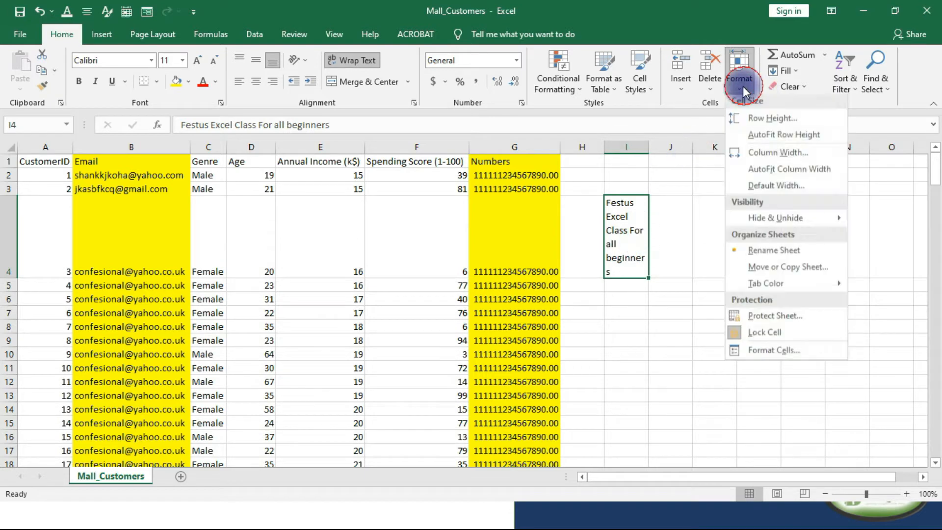
click(781, 173)
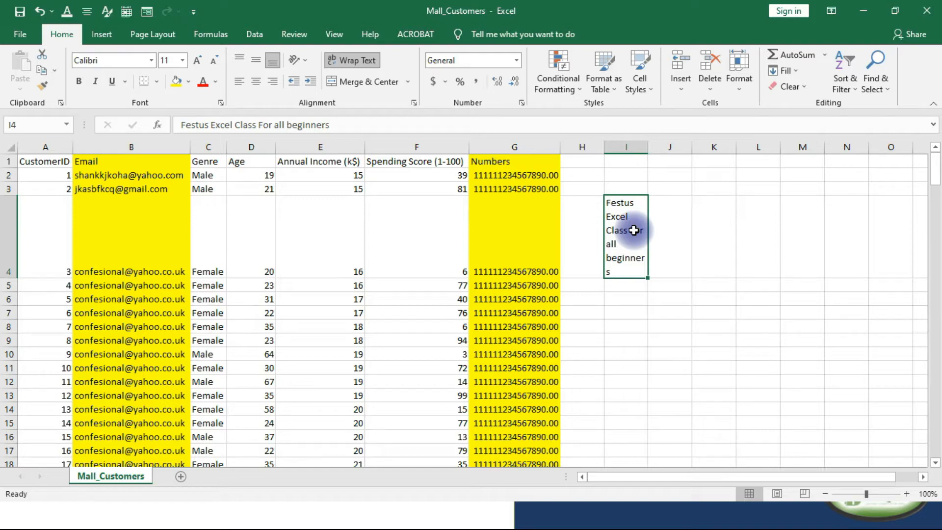
key(alt+Tab)
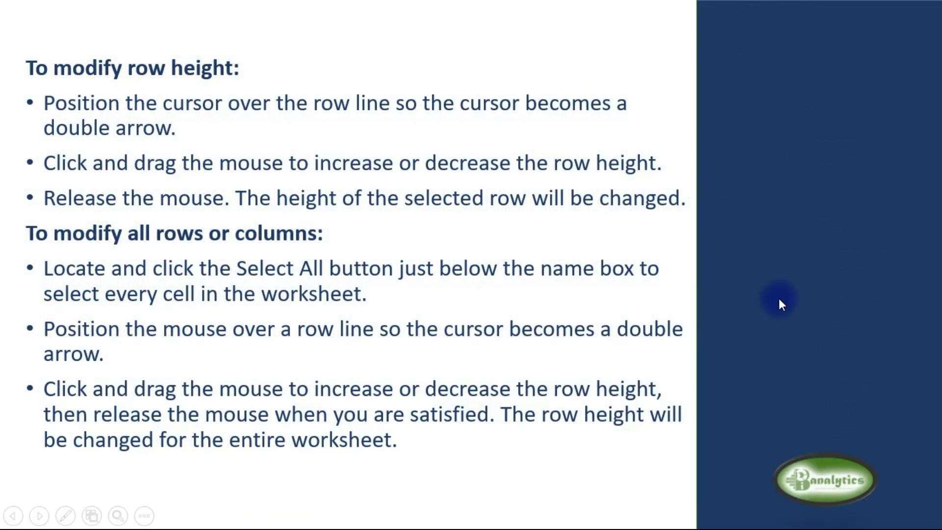
click(779, 298)
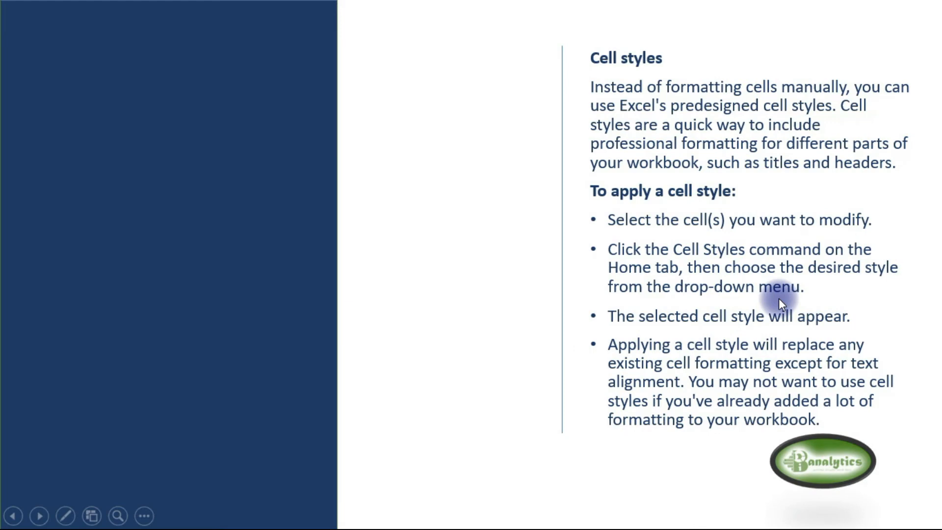
click(778, 298)
click(779, 298)
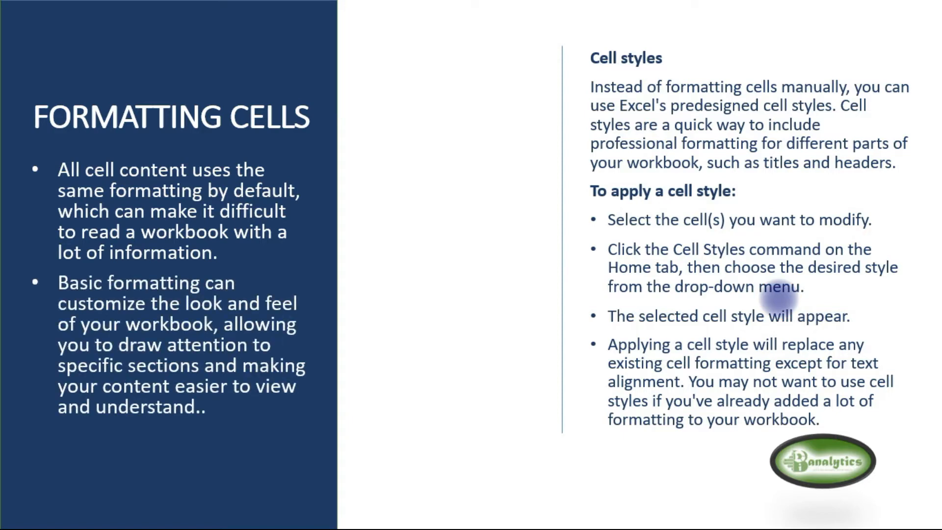
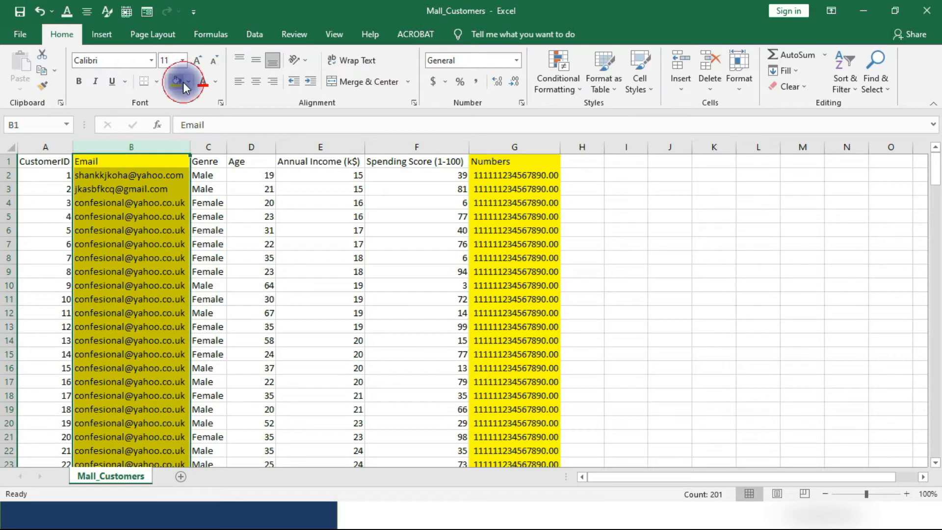
Remove the yellow fill from the Email column and the Numbers column.
click(189, 81)
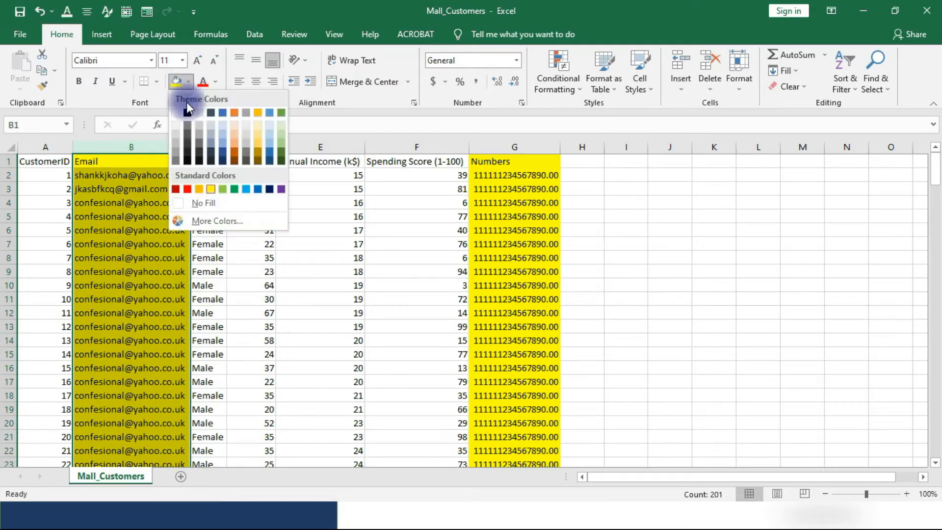
click(84, 187)
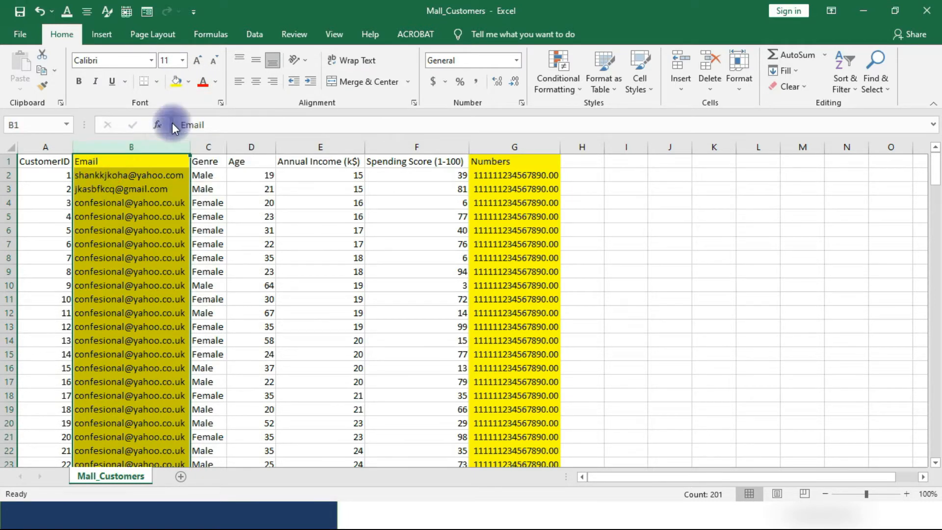
click(189, 81)
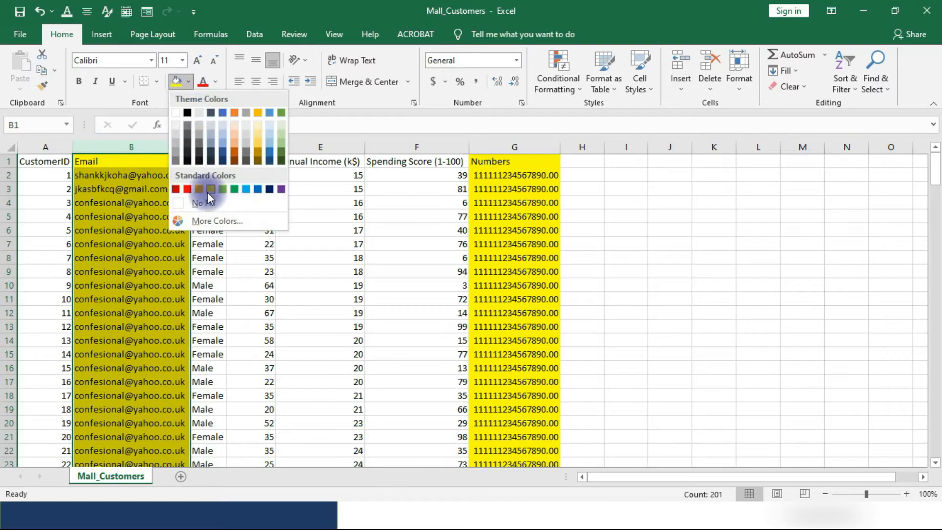
click(211, 206)
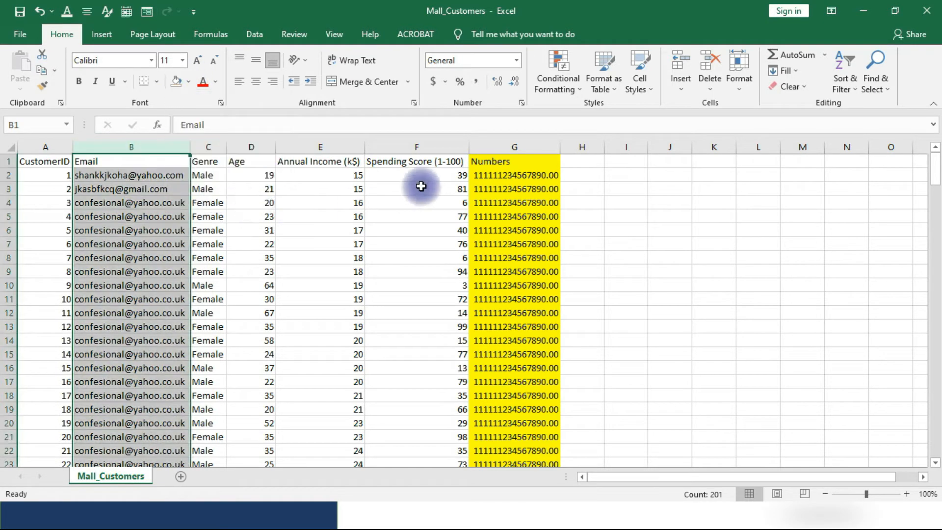
click(490, 147)
click(188, 82)
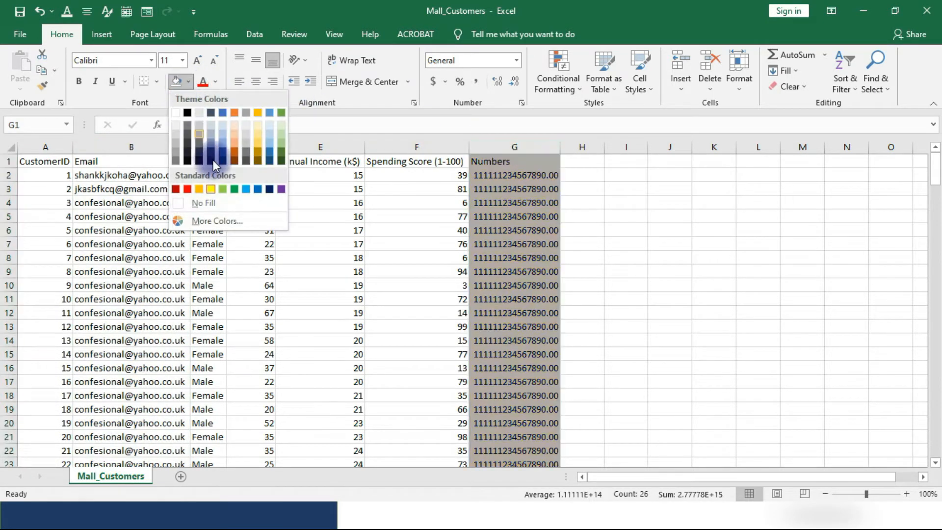
click(213, 200)
click(665, 273)
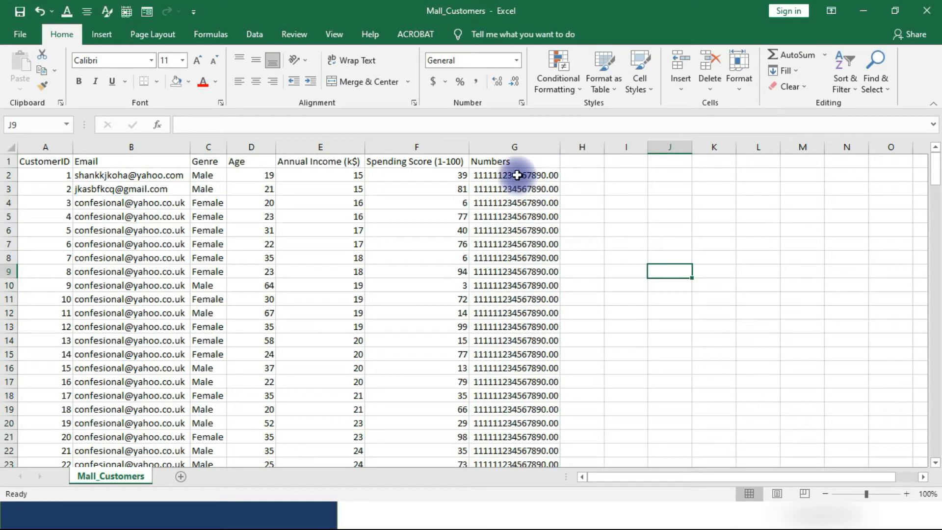
Reduce the values in G2:G26 of the Numbers column to zero decimal places.
click(511, 146)
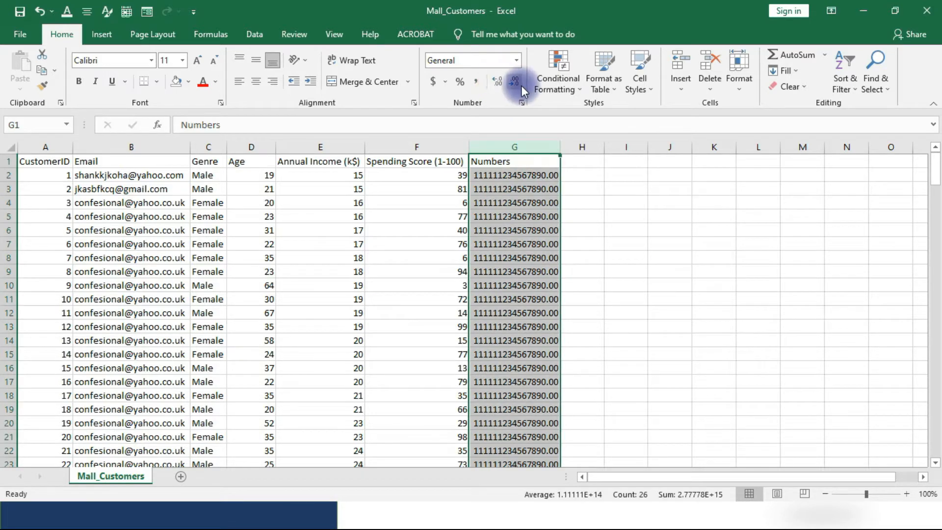
drag(505, 175, 489, 250)
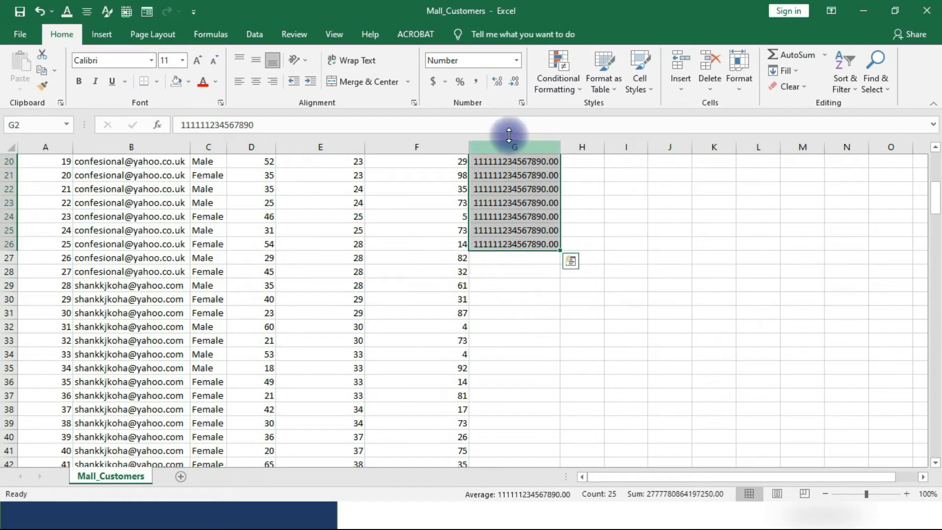
click(510, 87)
click(511, 87)
click(607, 327)
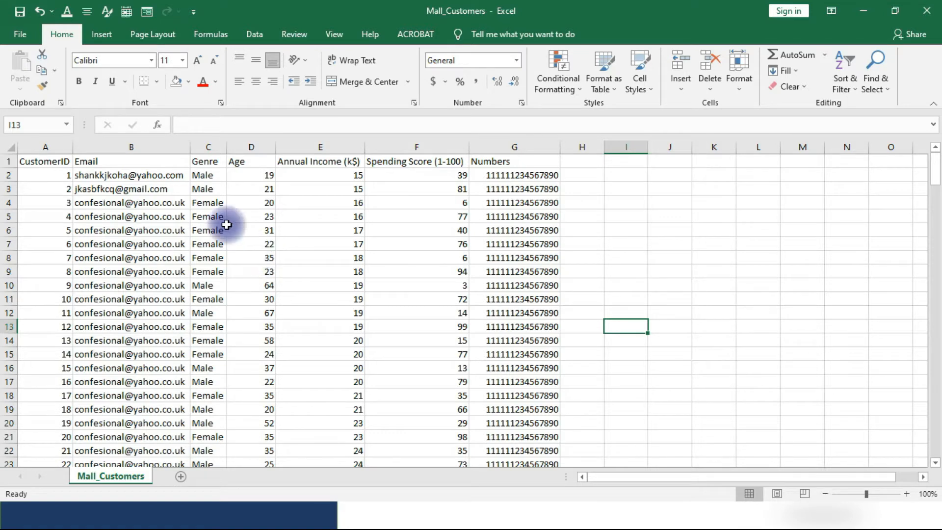
click(98, 150)
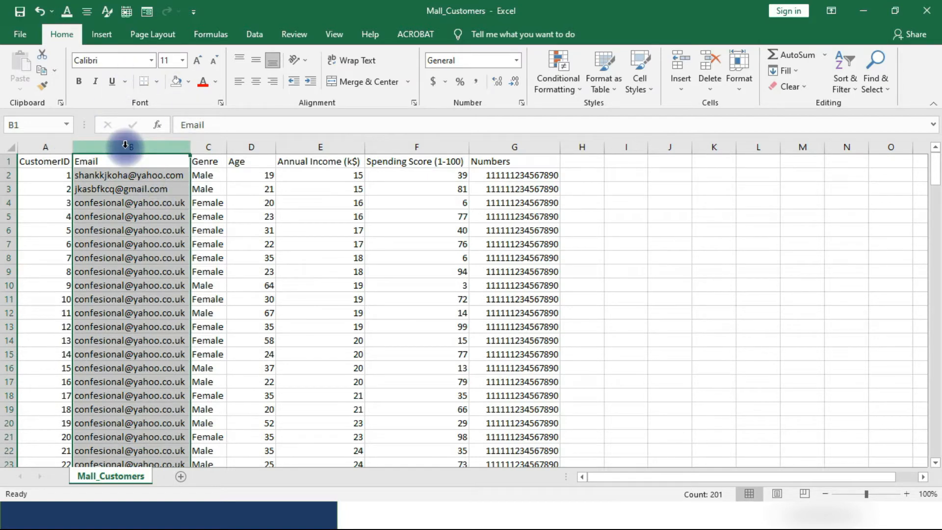
click(11, 148)
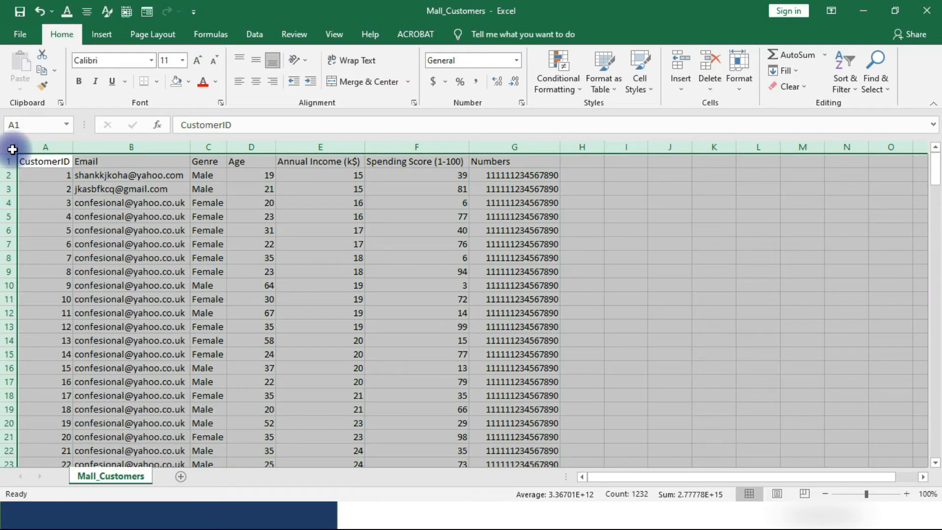
click(162, 203)
Change the font of the entire Email column to Times New Roman.
click(138, 148)
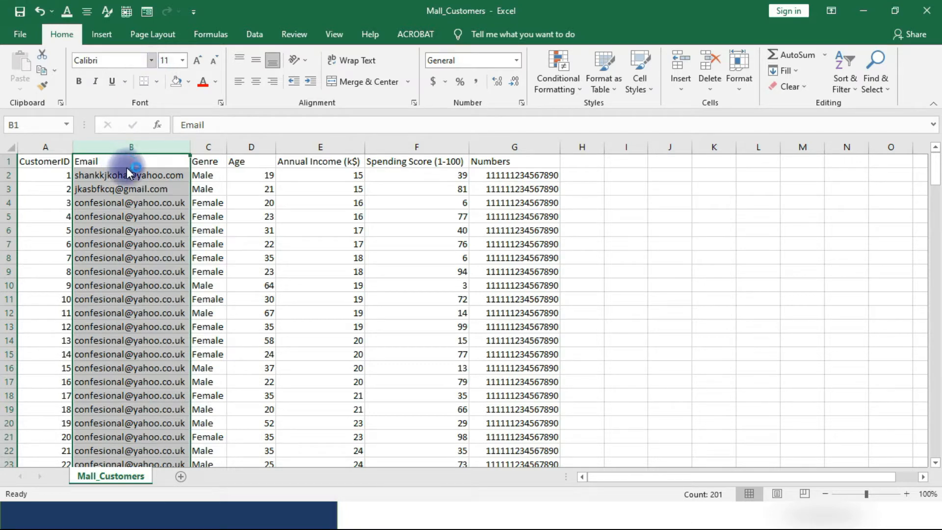
click(128, 149)
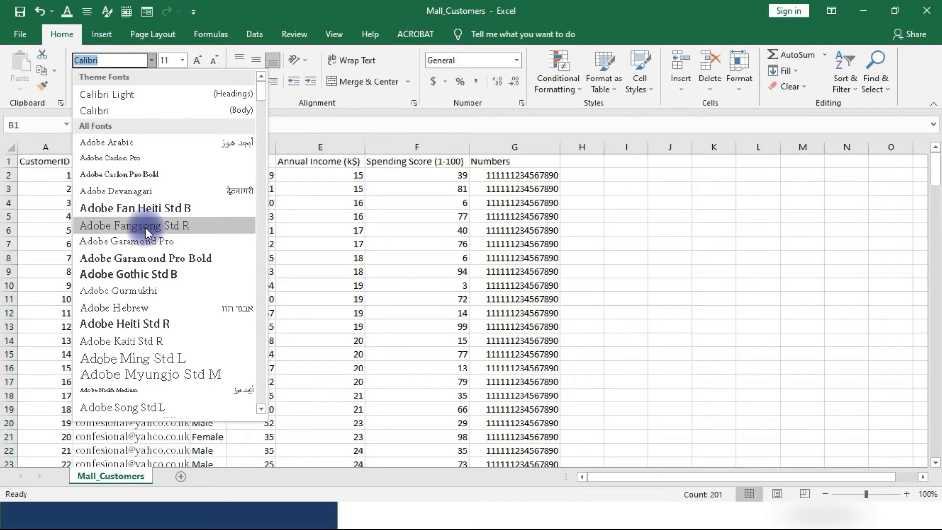
scroll(164, 193, down, 15)
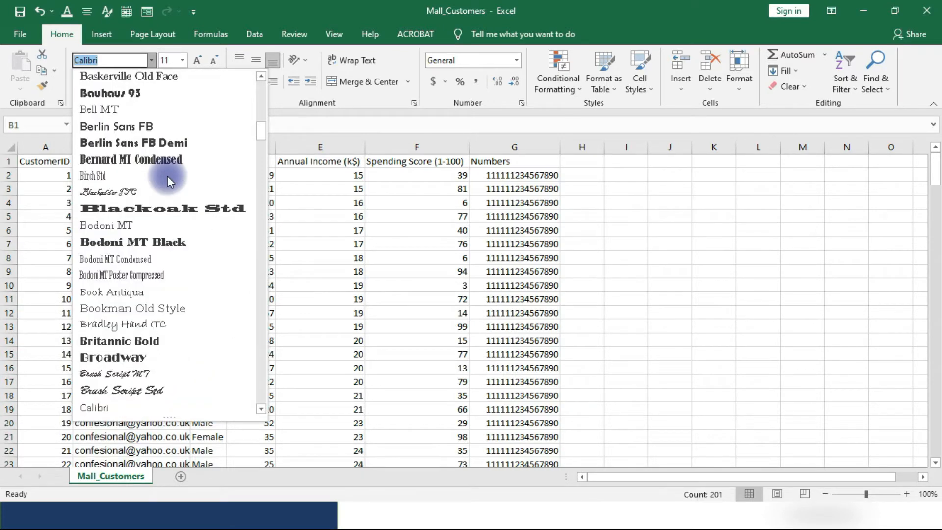
scroll(167, 175, down, 6)
scroll(166, 199, down, 20)
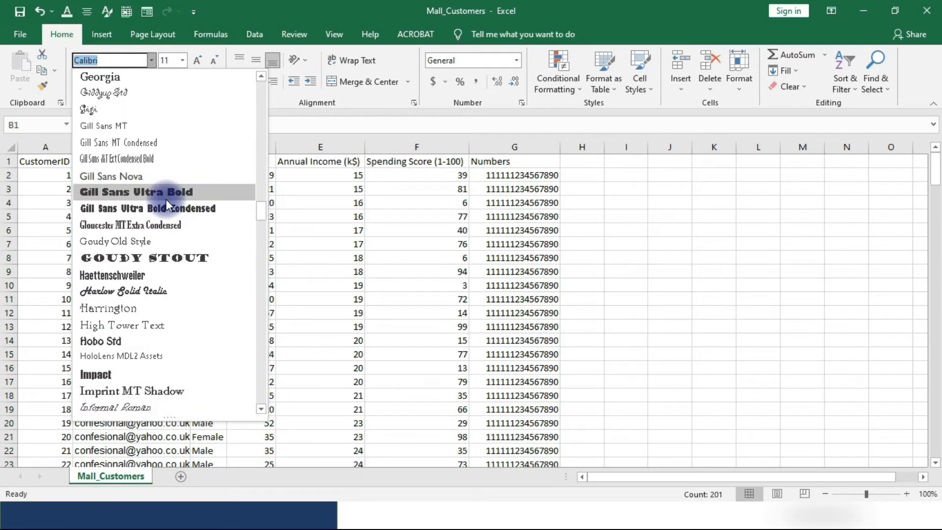
scroll(166, 200, down, 10)
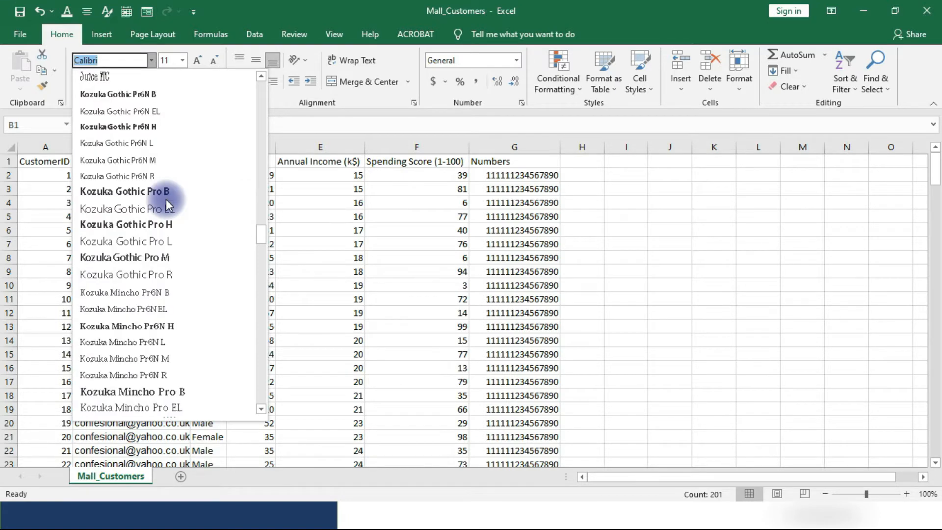
scroll(165, 200, down, 20)
scroll(163, 201, down, 7)
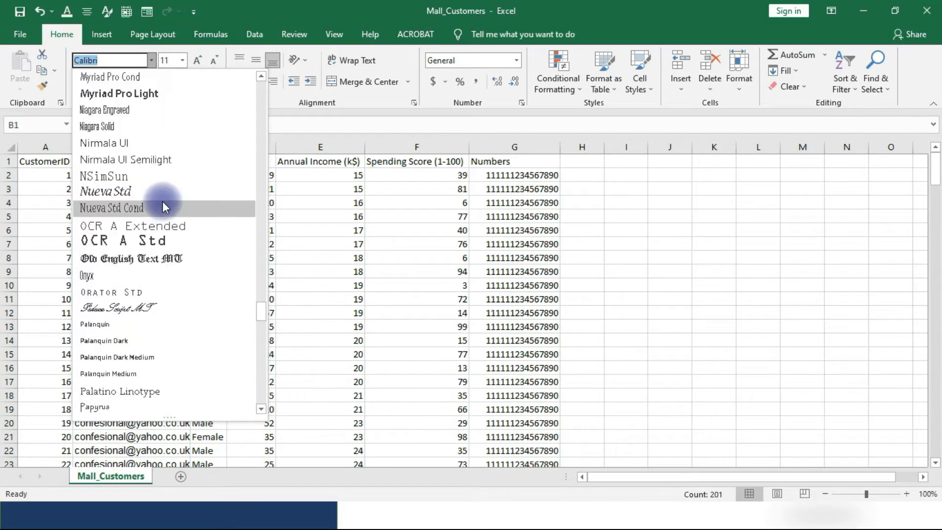
scroll(163, 201, down, 20)
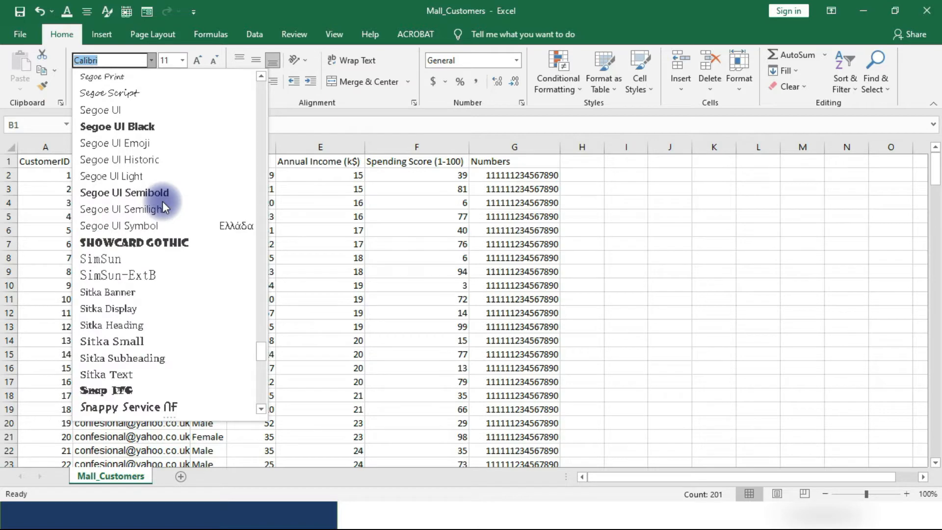
scroll(163, 201, down, 5)
scroll(158, 225, up, 6)
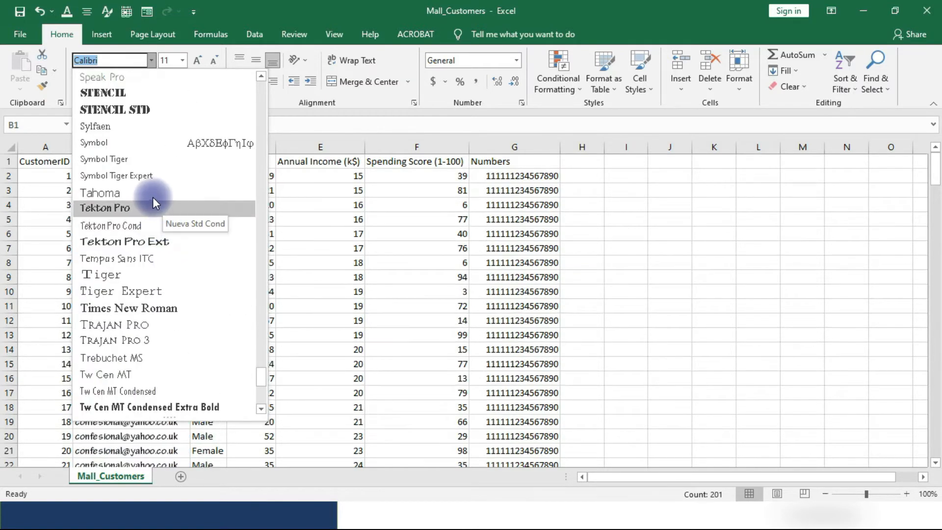
scroll(152, 196, down, 2)
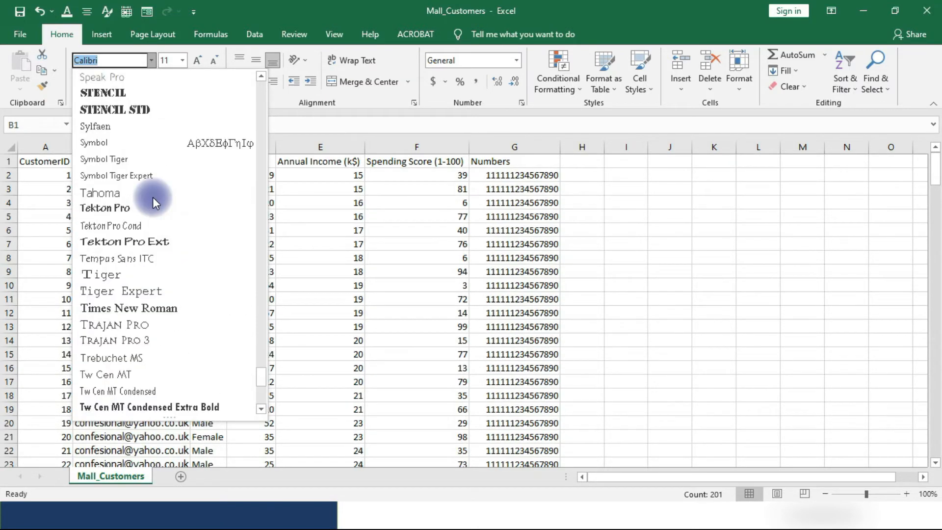
click(128, 310)
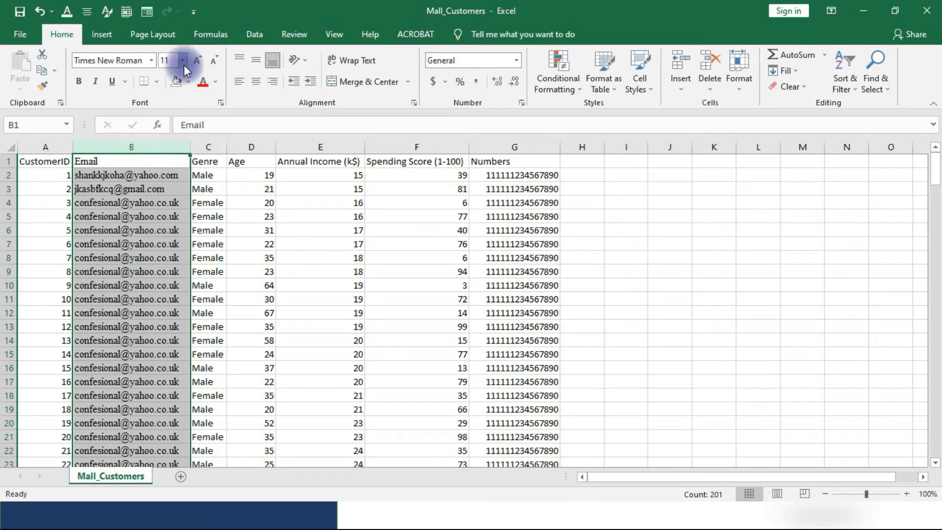
Set the font size of the Email column to 12.
click(182, 60)
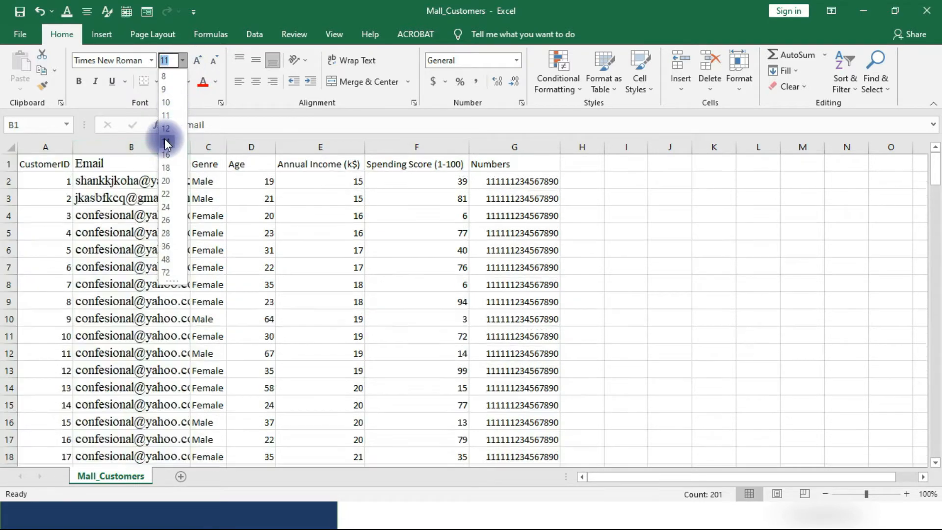
click(165, 129)
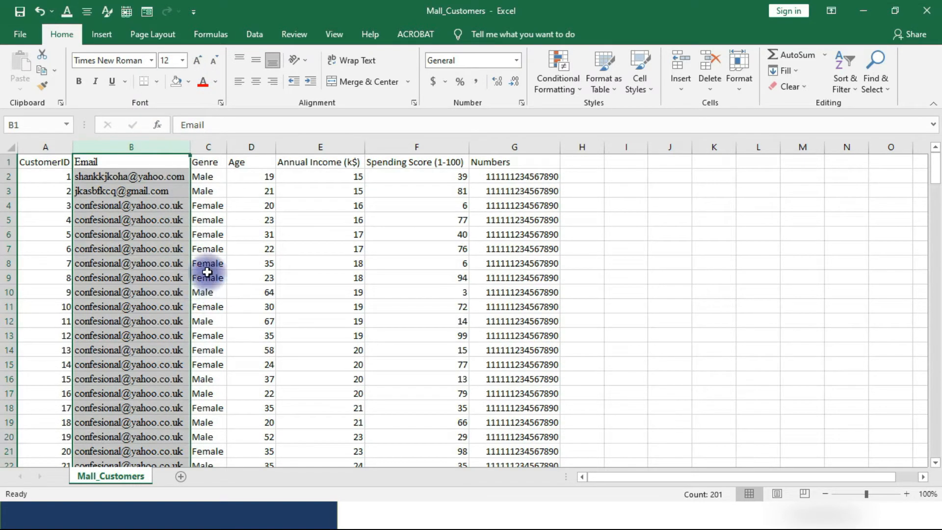
click(226, 266)
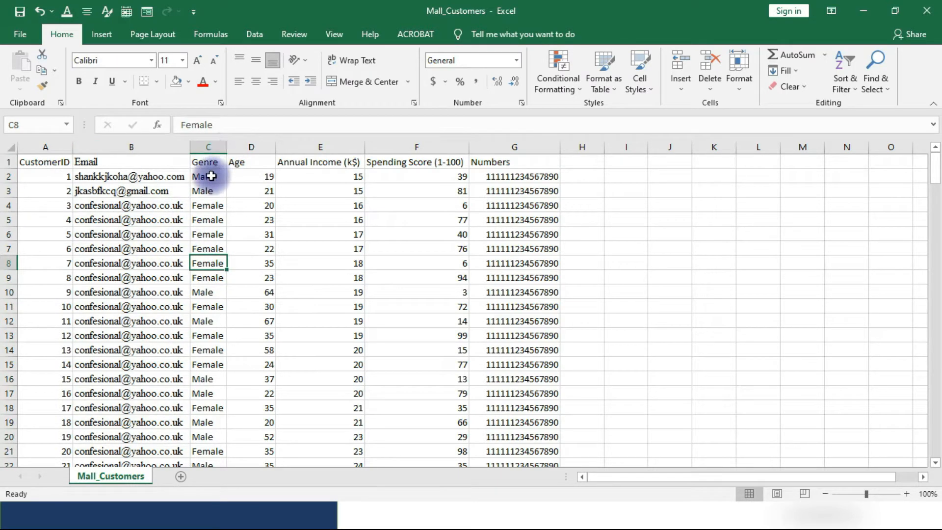
Colour the text of the entire Genre column with the standard green font colour.
click(206, 147)
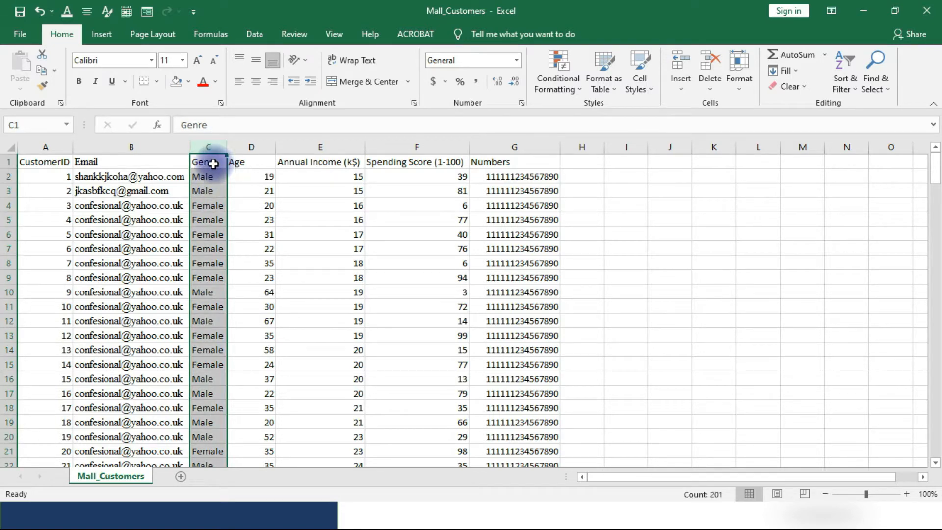
click(217, 82)
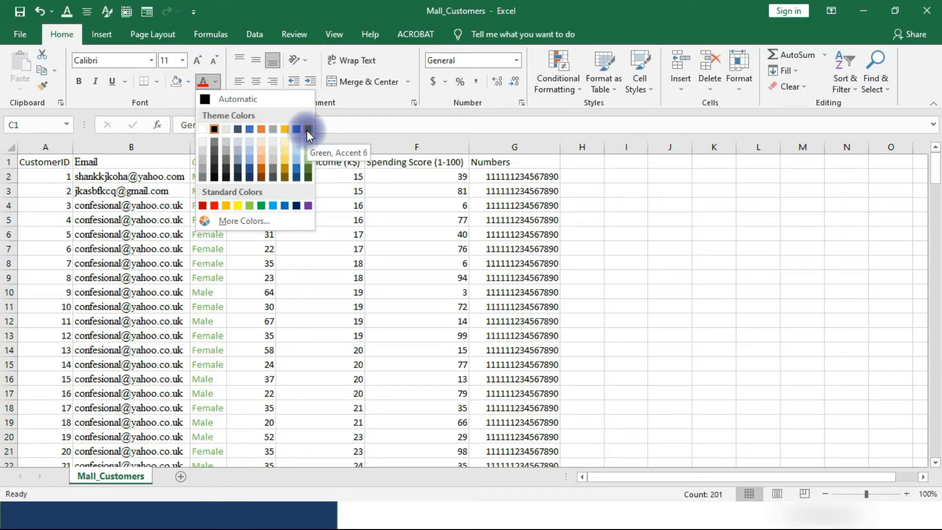
click(262, 206)
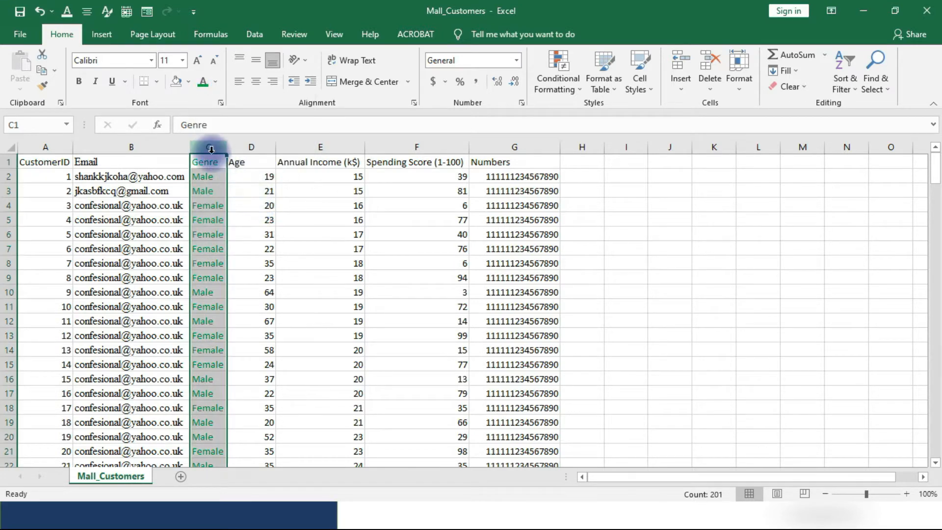
click(214, 81)
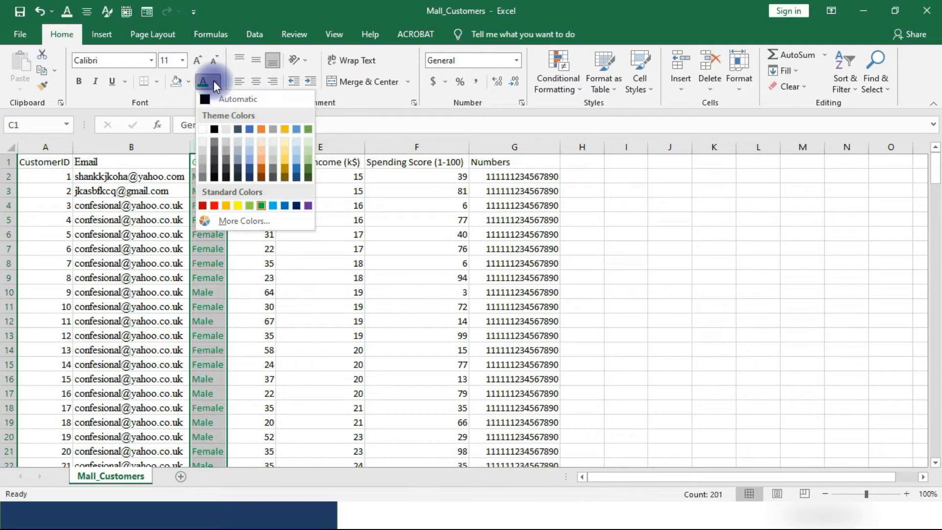
click(261, 206)
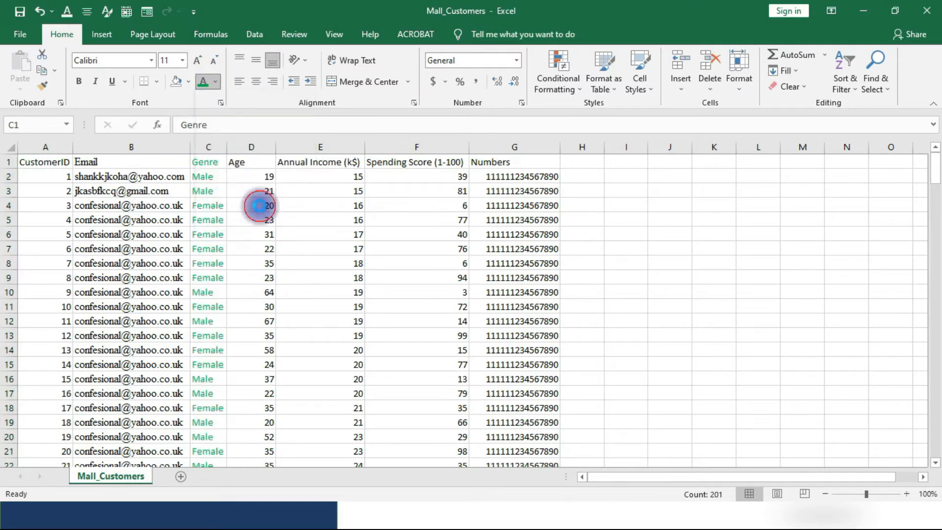
click(277, 263)
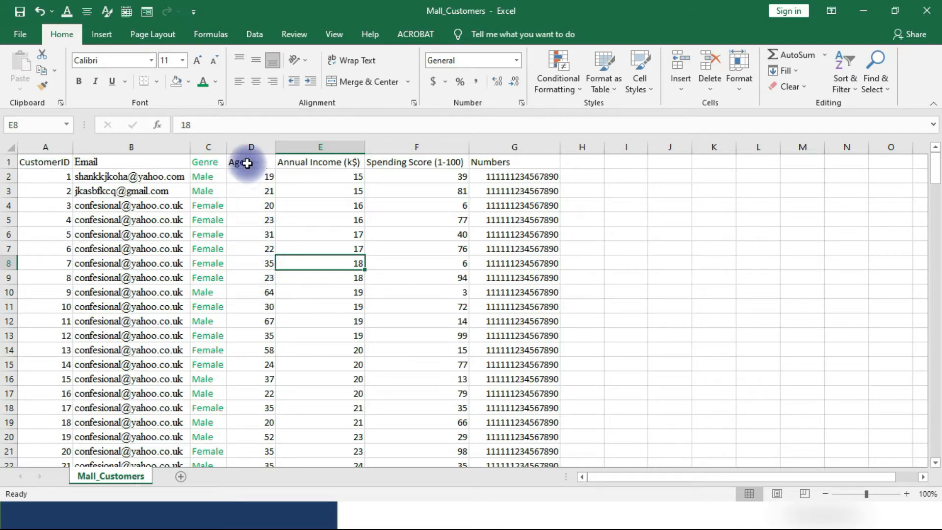
Try the horizontal alignments on the entire Age column and leave its header and values centred.
click(251, 147)
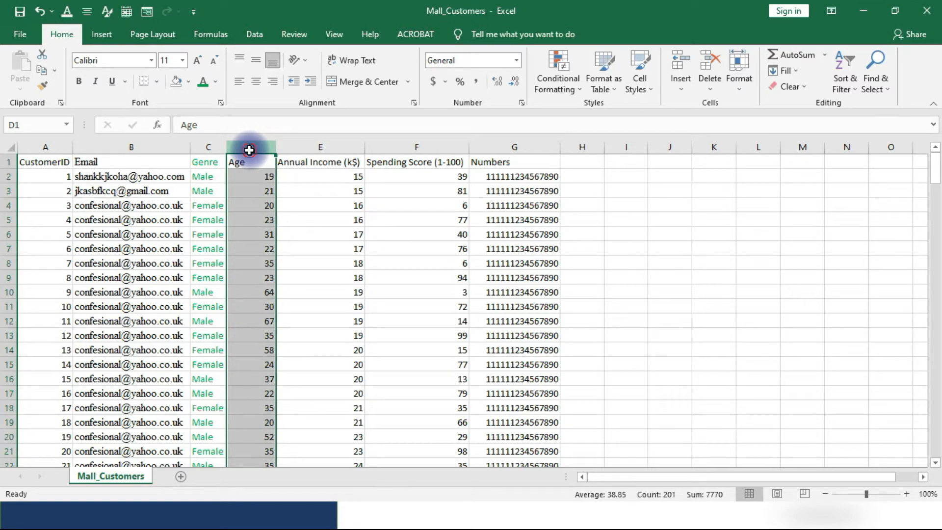
click(258, 80)
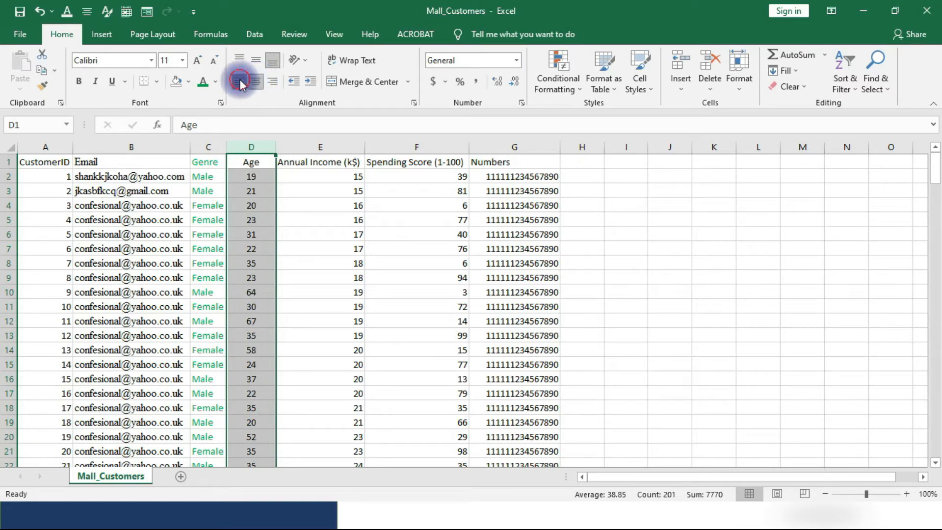
click(253, 82)
click(270, 80)
click(253, 81)
click(253, 81)
click(257, 83)
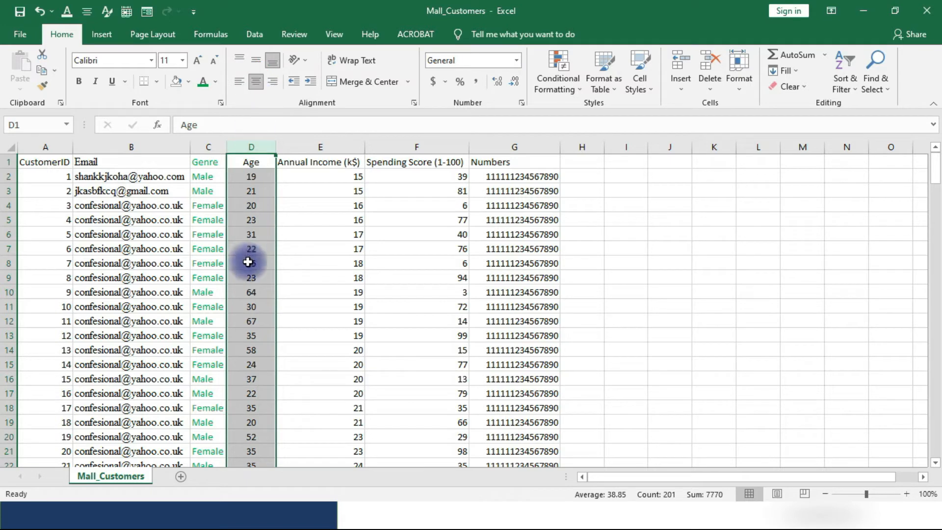
click(188, 208)
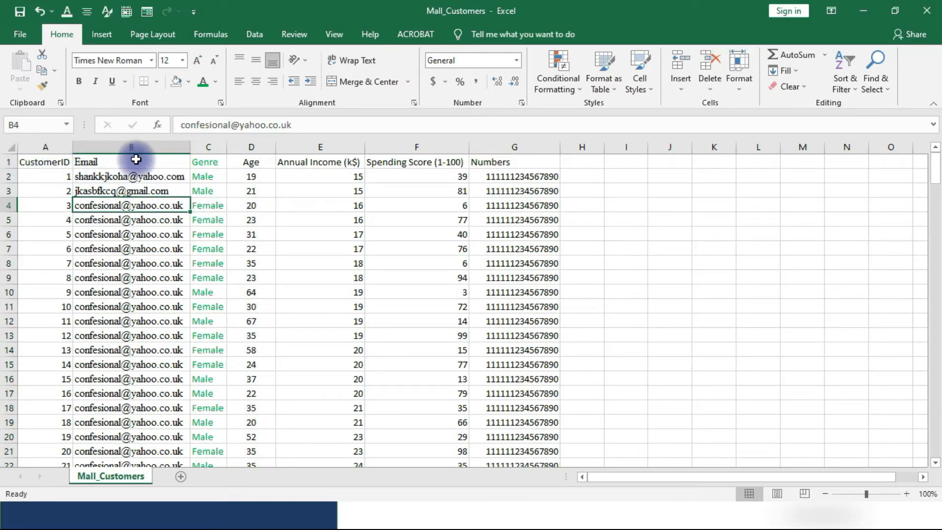
Make all the column headings in row 1 bold.
click(10, 162)
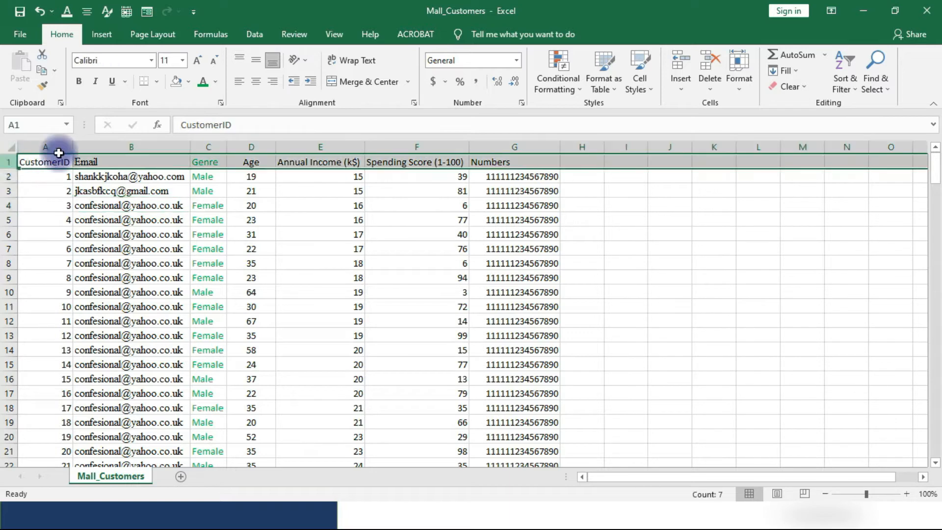
click(79, 82)
click(251, 261)
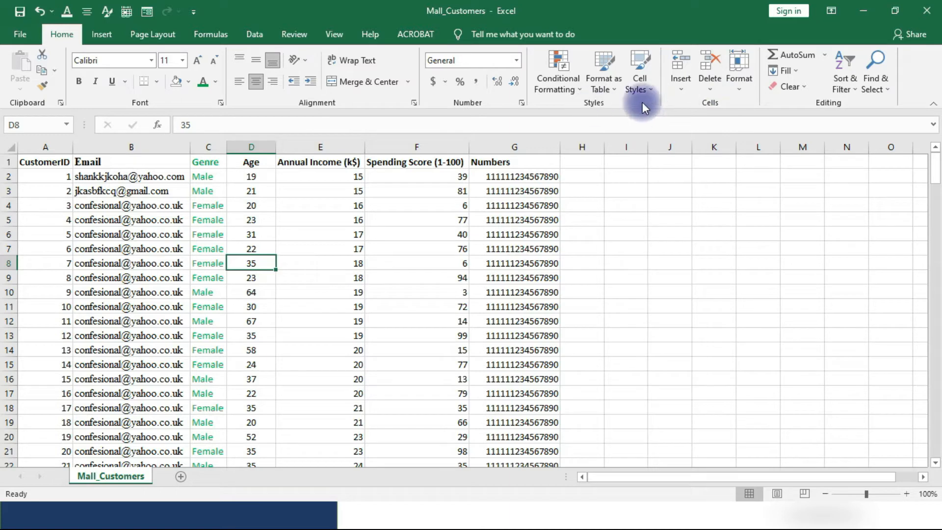
Apply a light orange Accent2 themed cell style to the entire Age column.
click(647, 87)
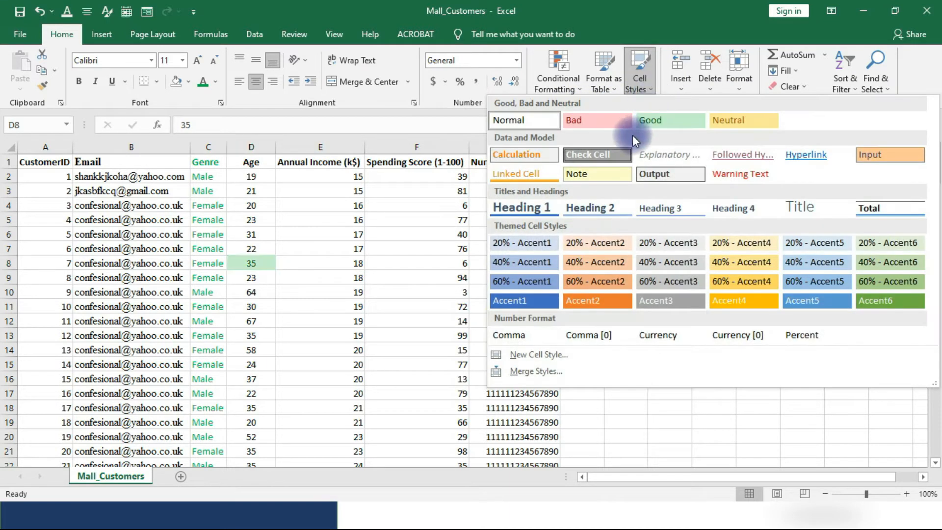
click(304, 218)
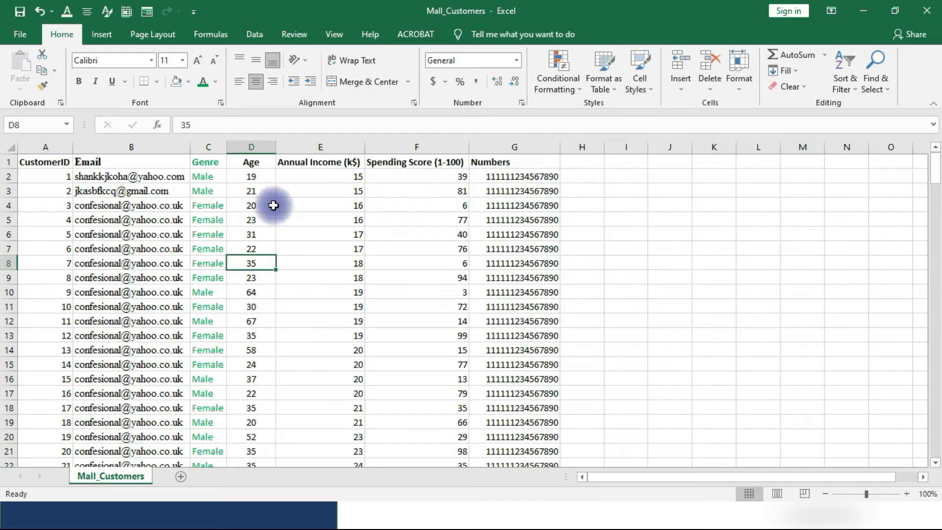
click(253, 145)
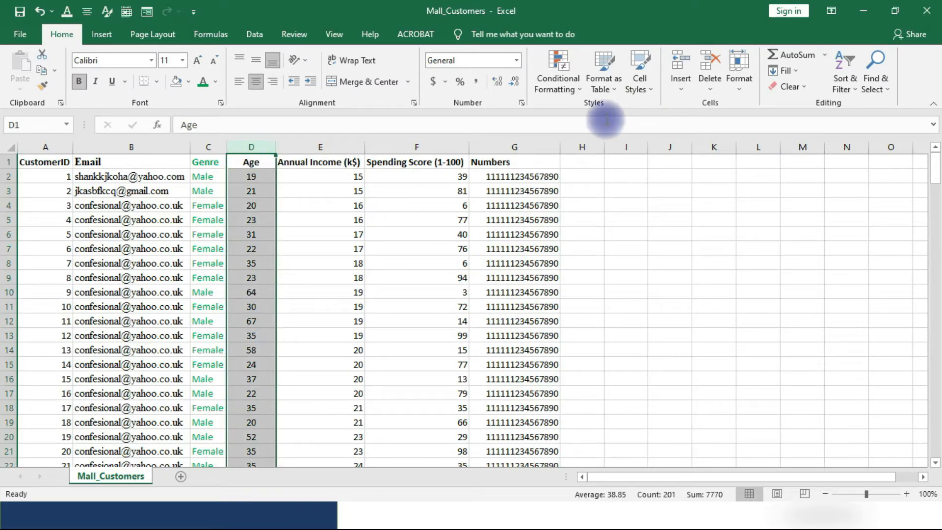
click(648, 92)
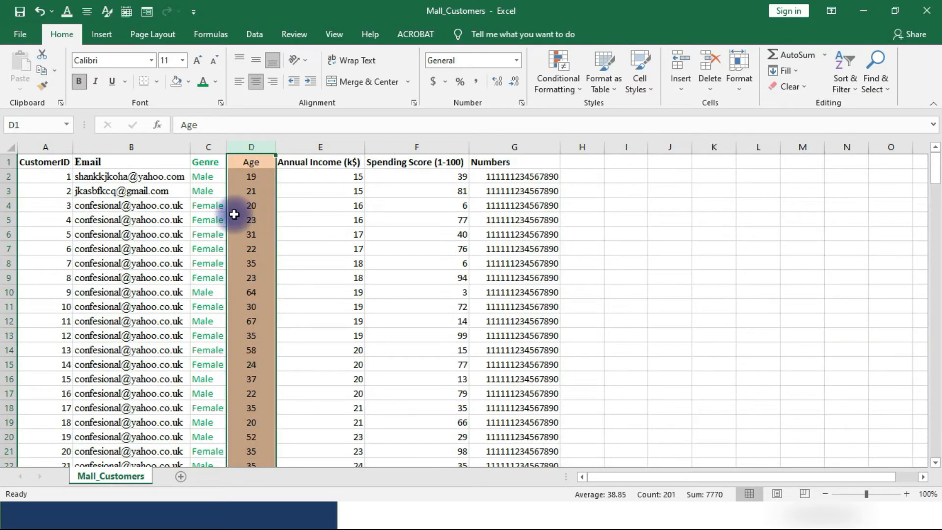
click(268, 209)
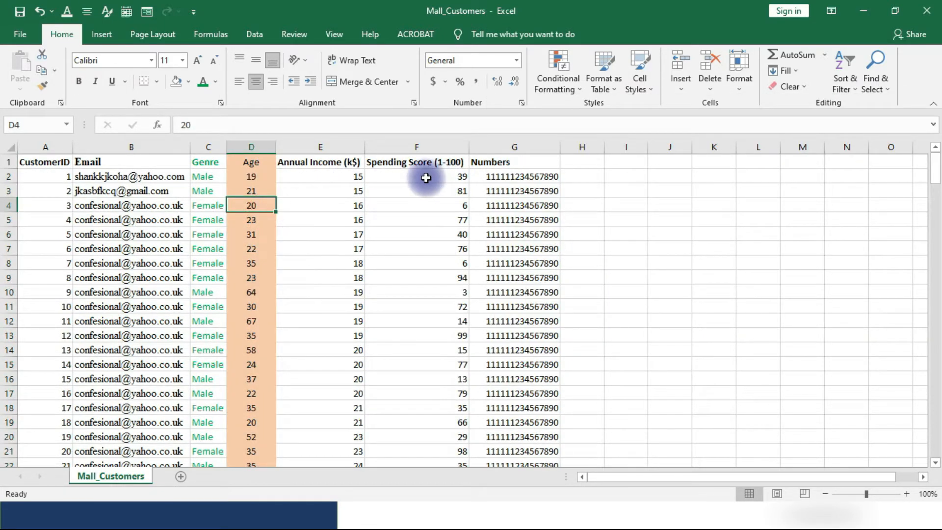
Apply the Currency cell style to the entire Annual Income (k$) column.
click(325, 176)
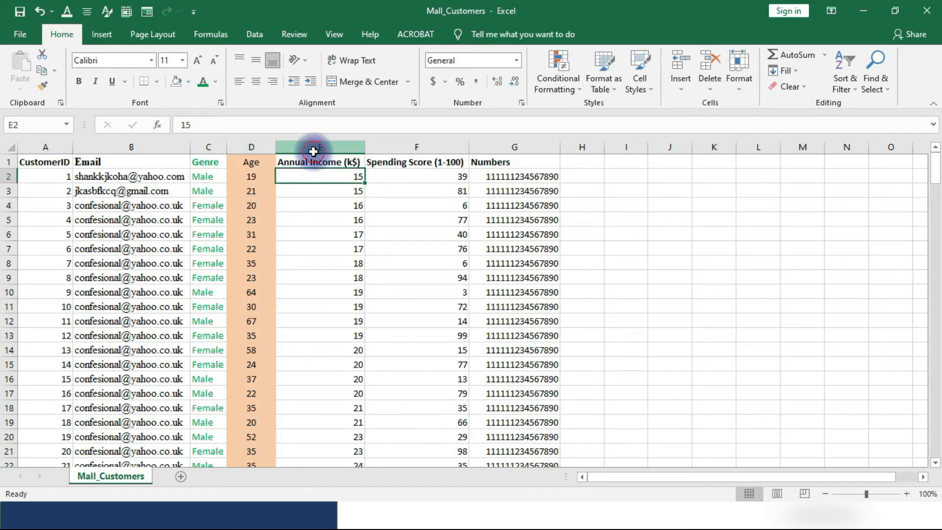
drag(314, 147, 402, 147)
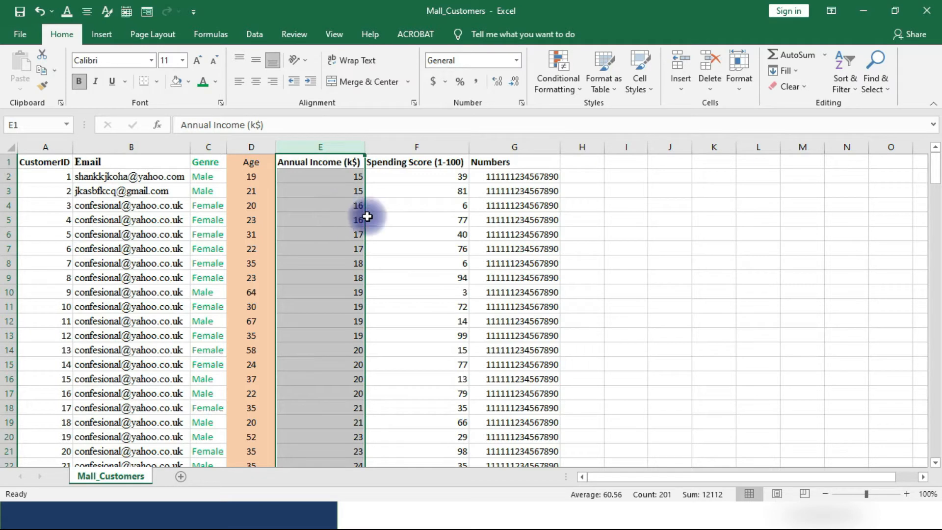
click(652, 86)
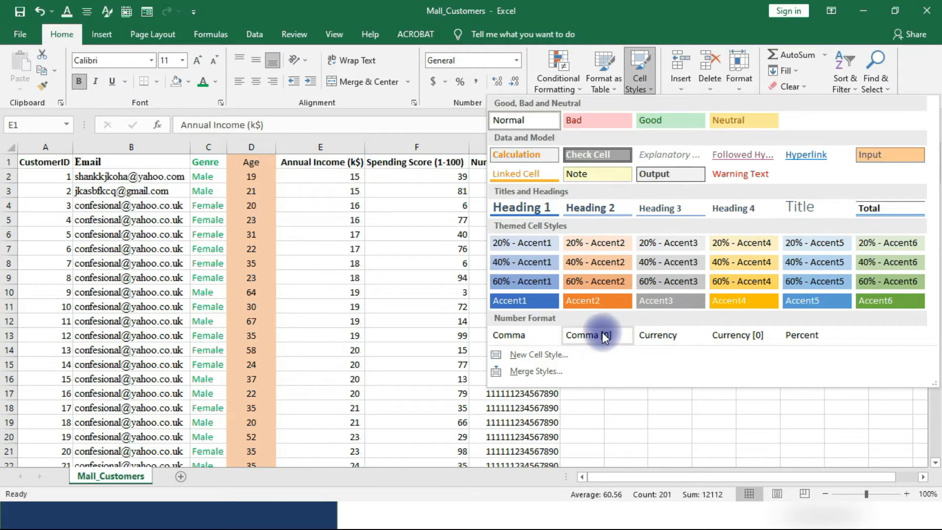
click(677, 338)
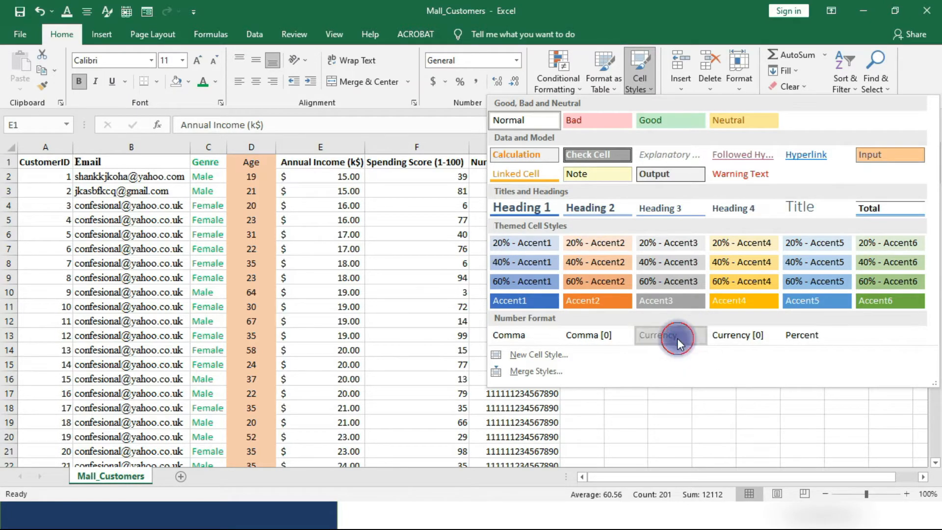
click(442, 234)
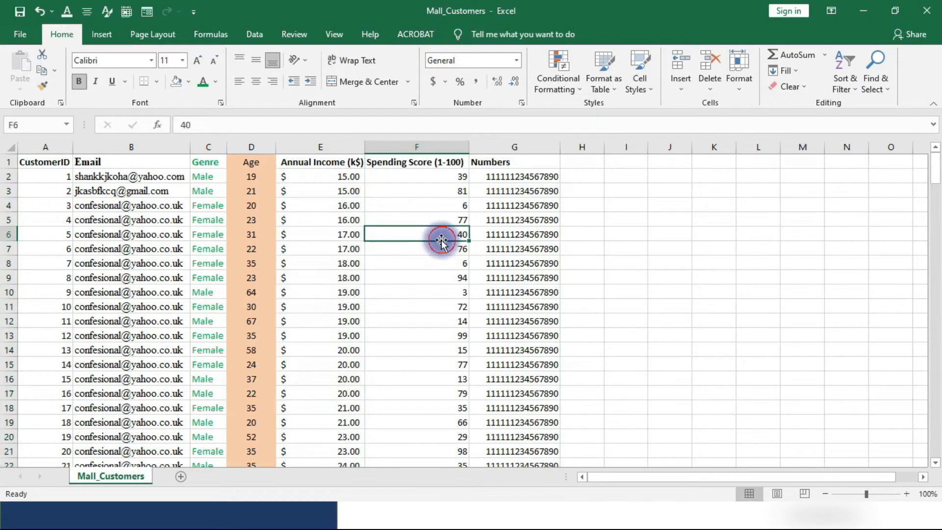
Preview the Comma cell style on the entire Spending Score (1-100) column without applying it.
click(419, 173)
click(420, 146)
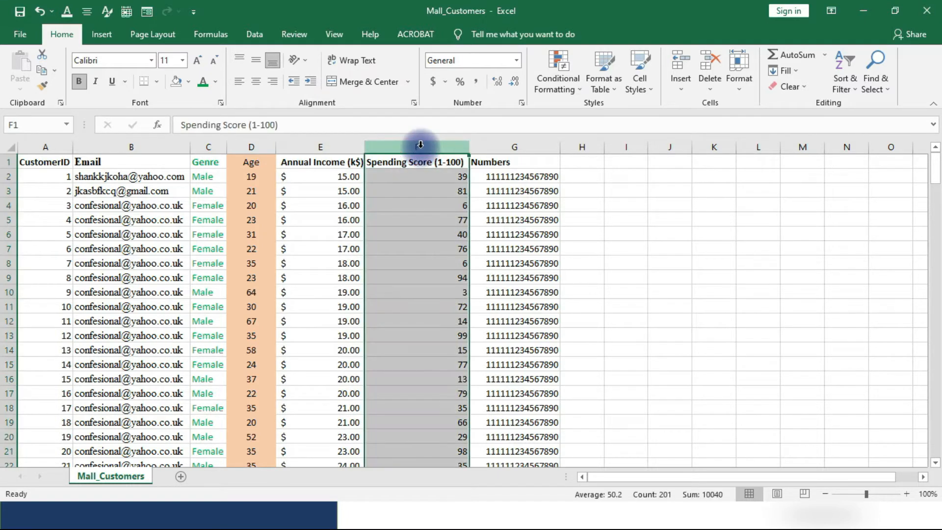
click(428, 264)
click(431, 146)
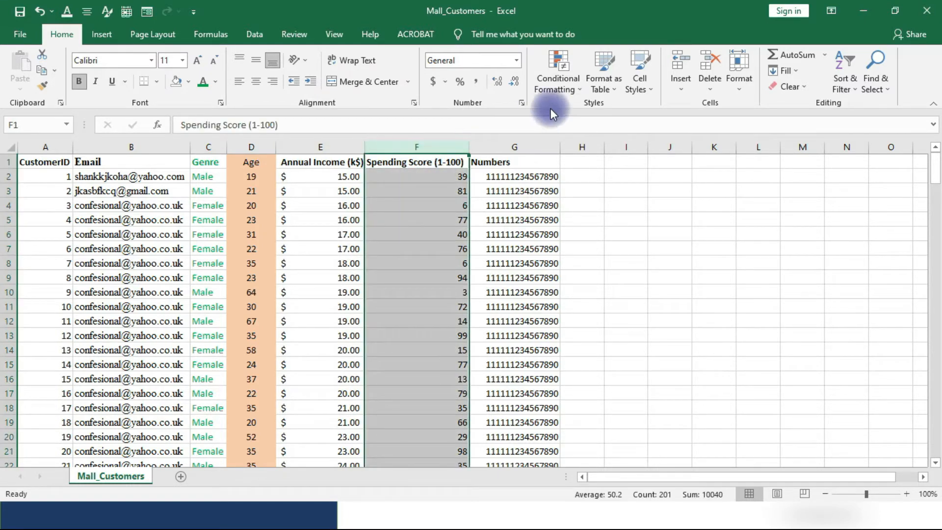
click(406, 148)
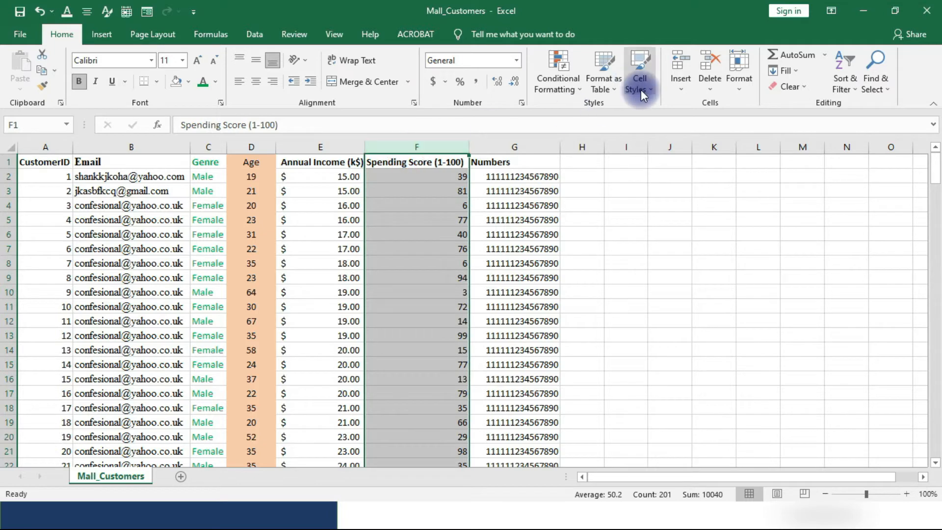
click(641, 88)
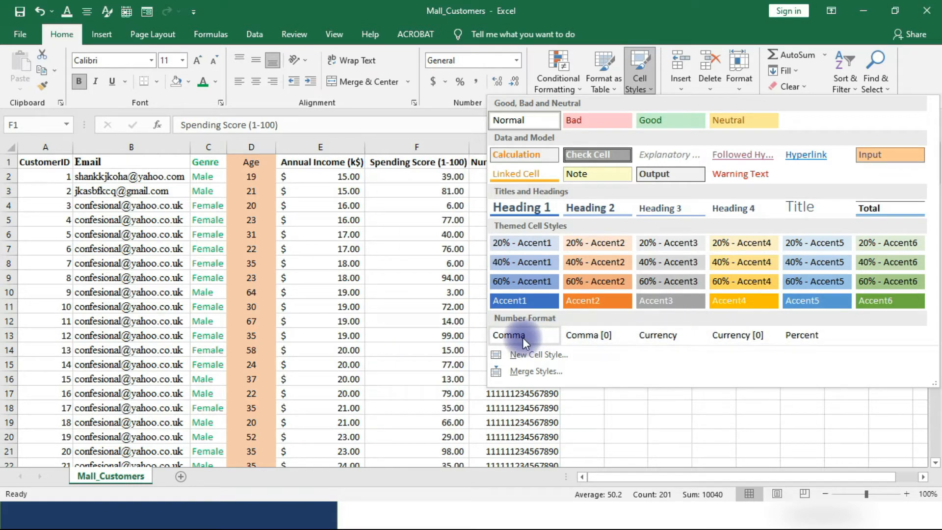
click(611, 241)
click(612, 244)
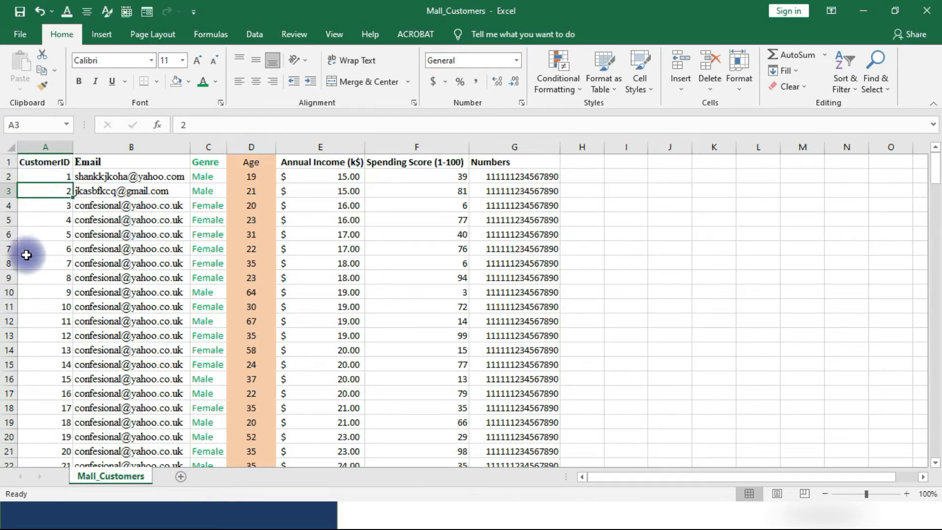
click(30, 336)
click(23, 192)
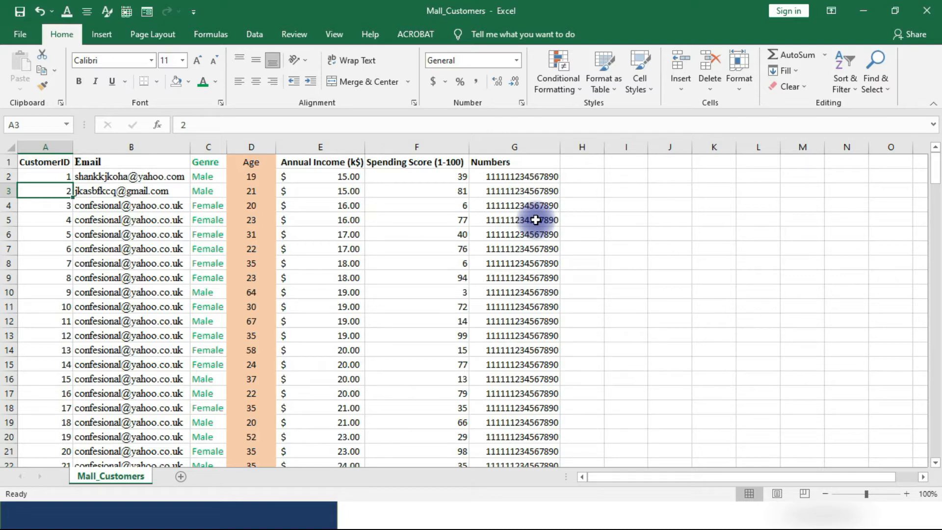
key(ctrl+a)
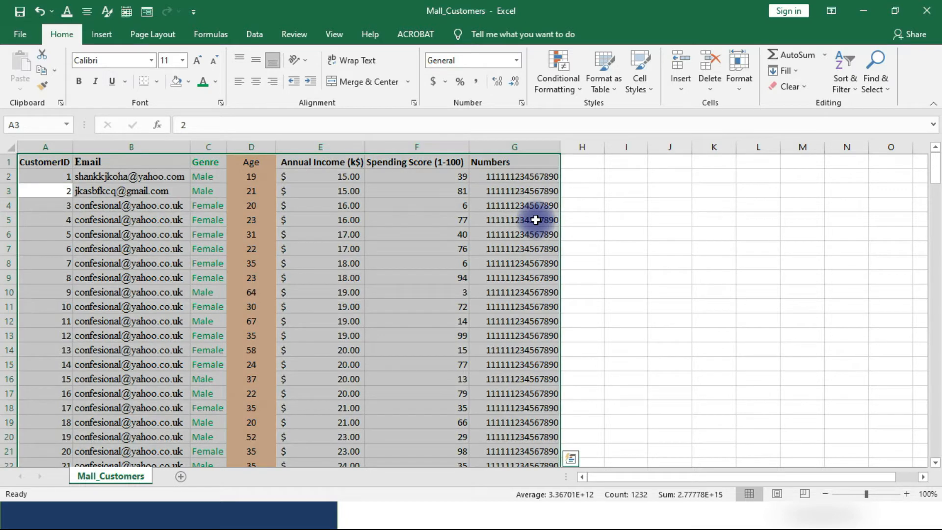
click(404, 279)
Set medium solid outline and inside borders for the entire data range, from the CustomerID header to the last record.
click(52, 161)
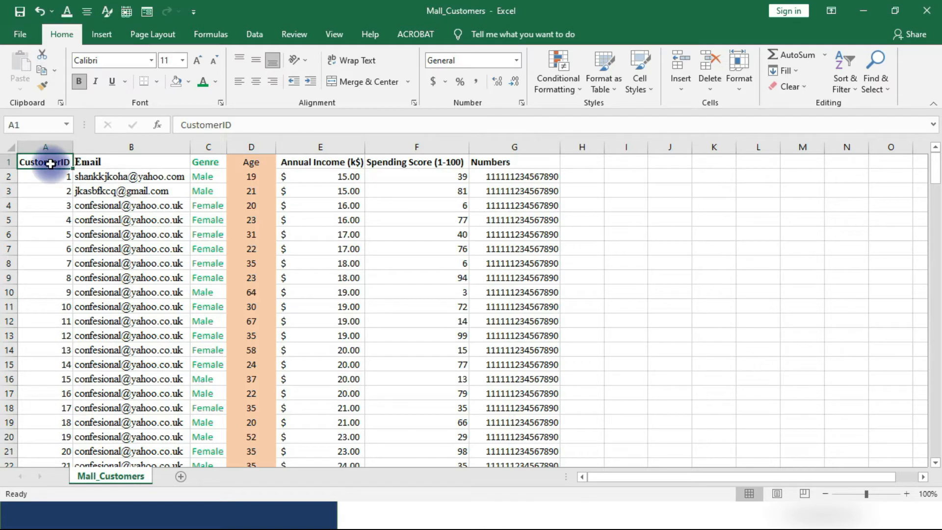
key(ctrl+shift+End)
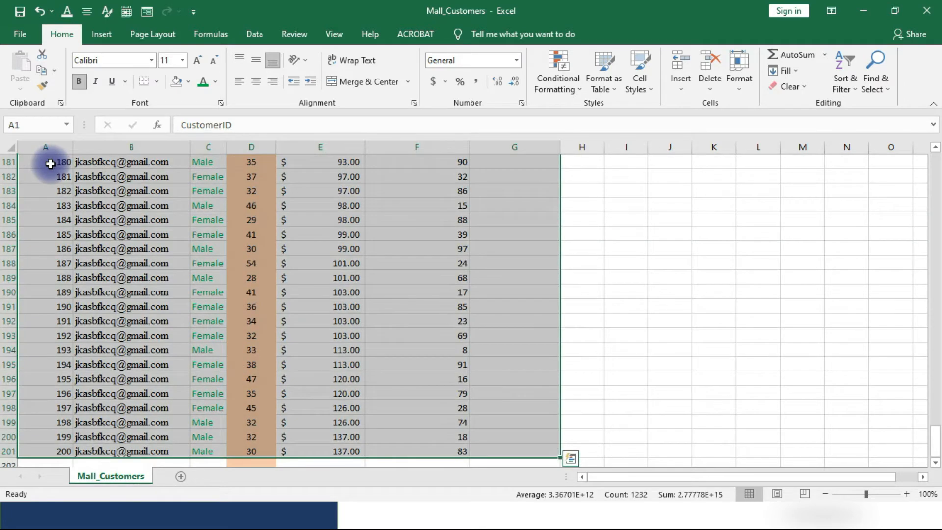
scroll(168, 242, down, 4)
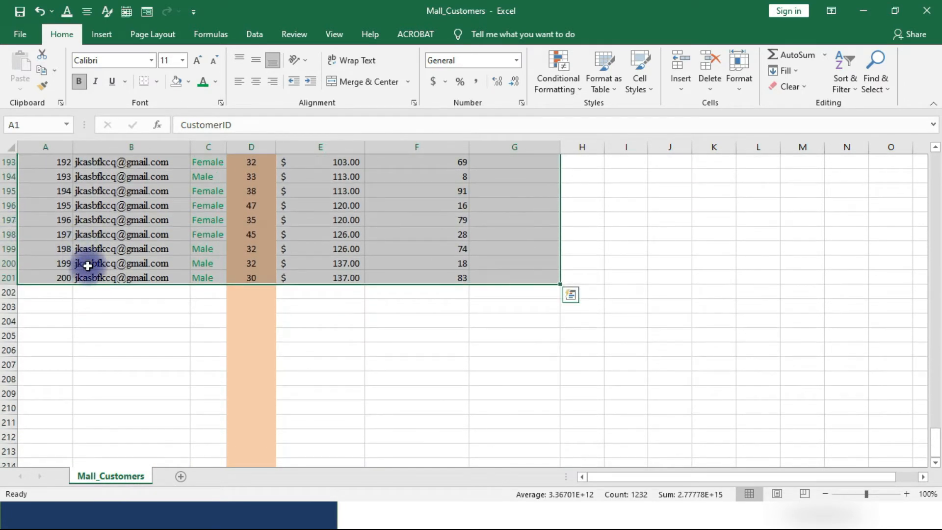
scroll(186, 279, up, 20)
scroll(185, 281, up, 20)
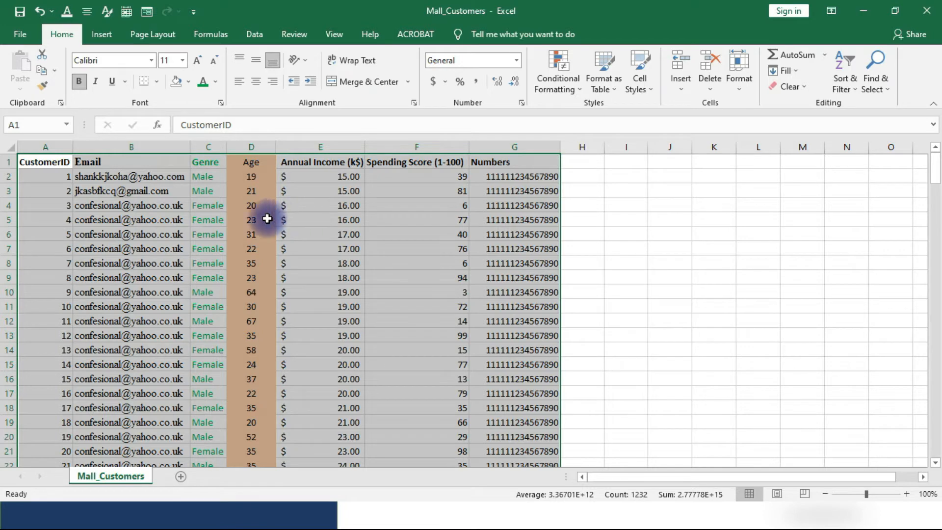
right_click(385, 239)
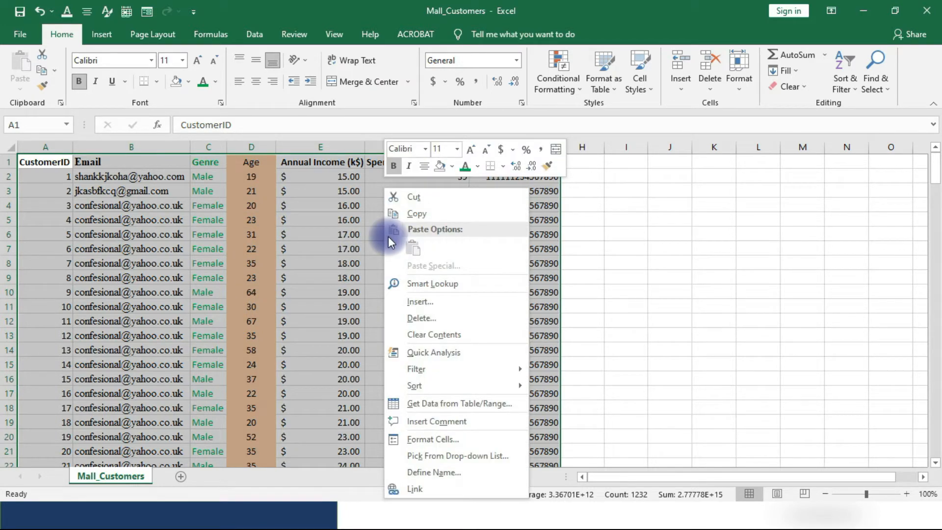
click(431, 440)
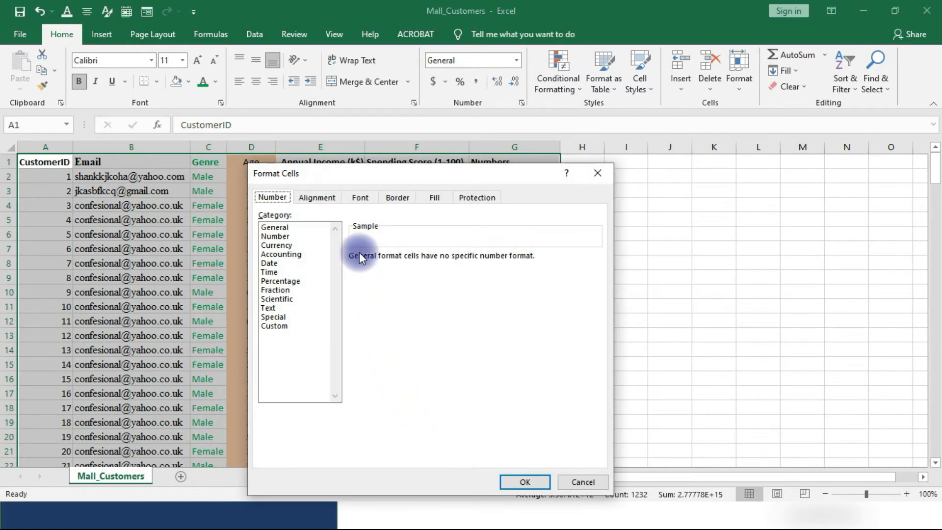
click(396, 197)
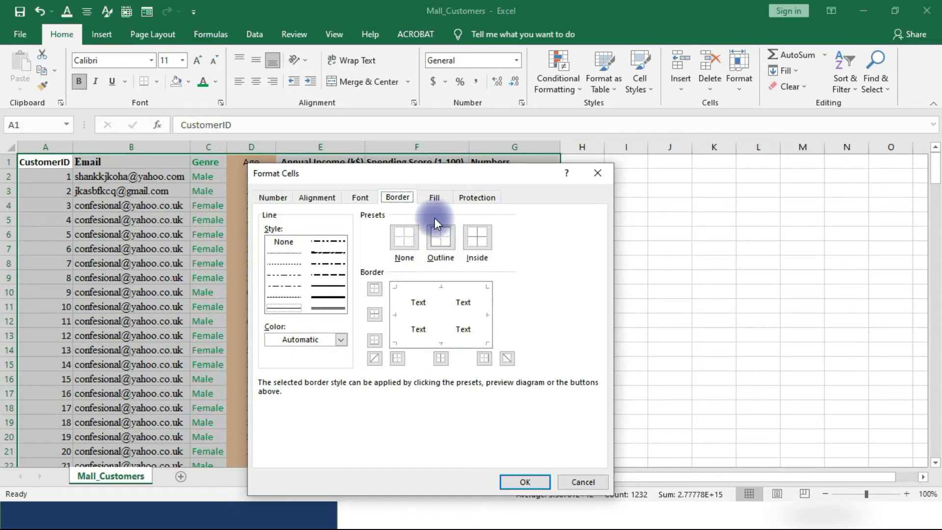
click(402, 237)
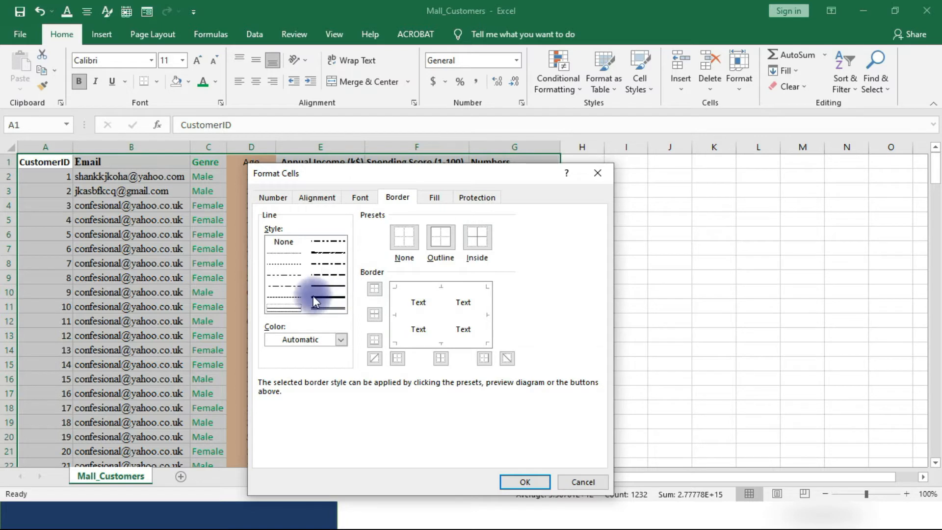
click(320, 283)
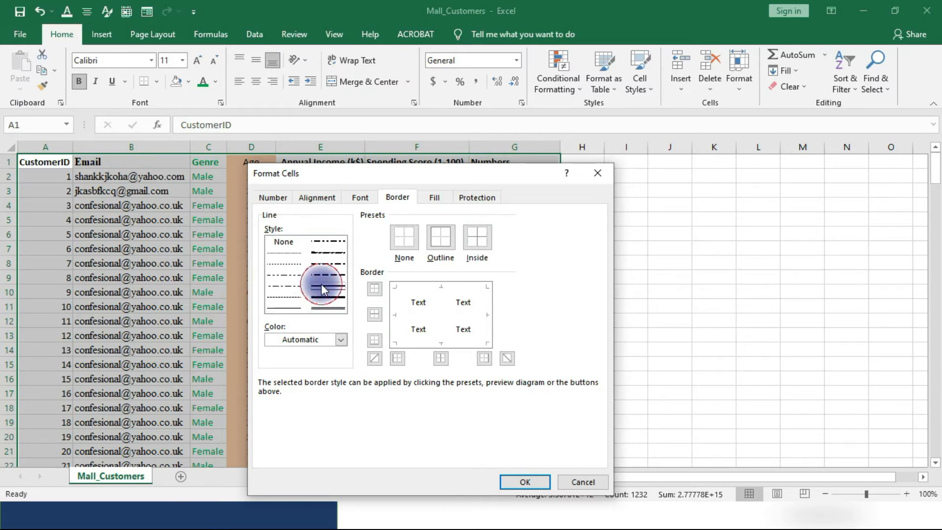
click(438, 237)
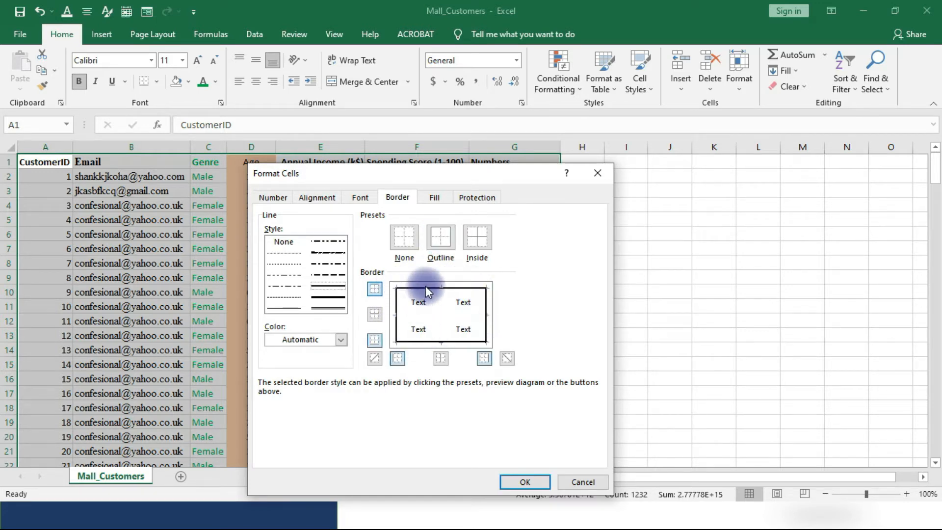
click(481, 238)
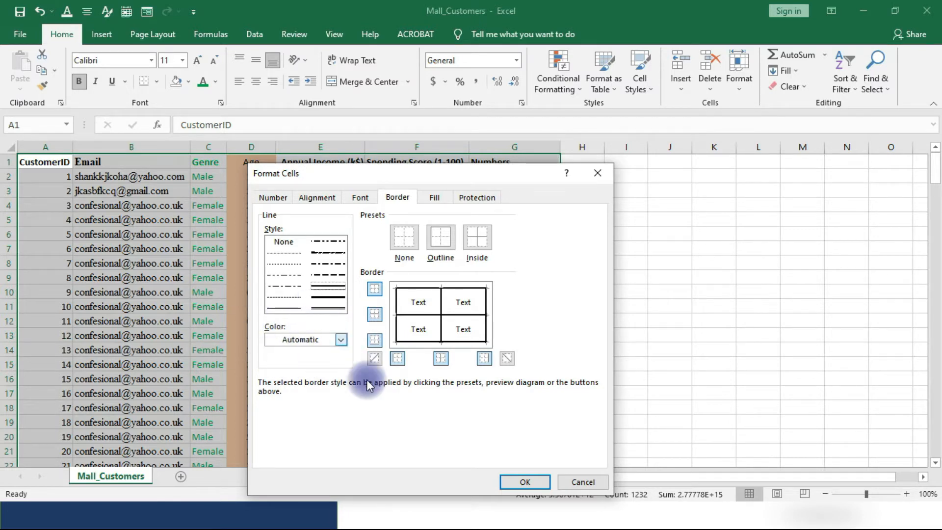
Try switching the top and bottom borders of the data range off and back on in the border preview.
click(374, 290)
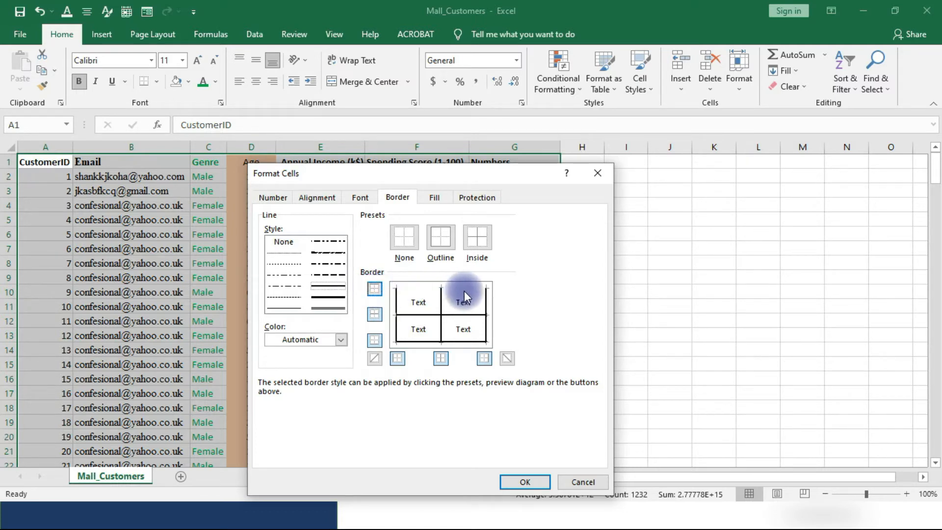
click(371, 341)
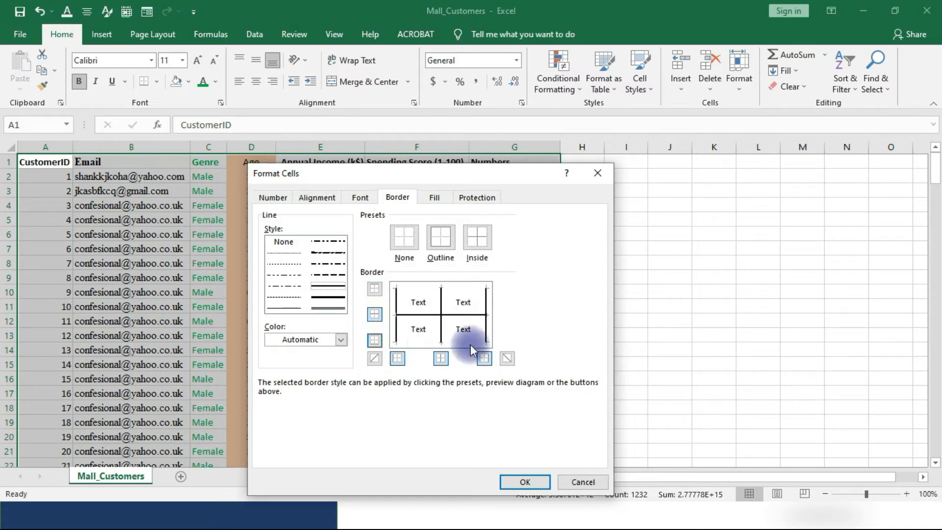
click(371, 340)
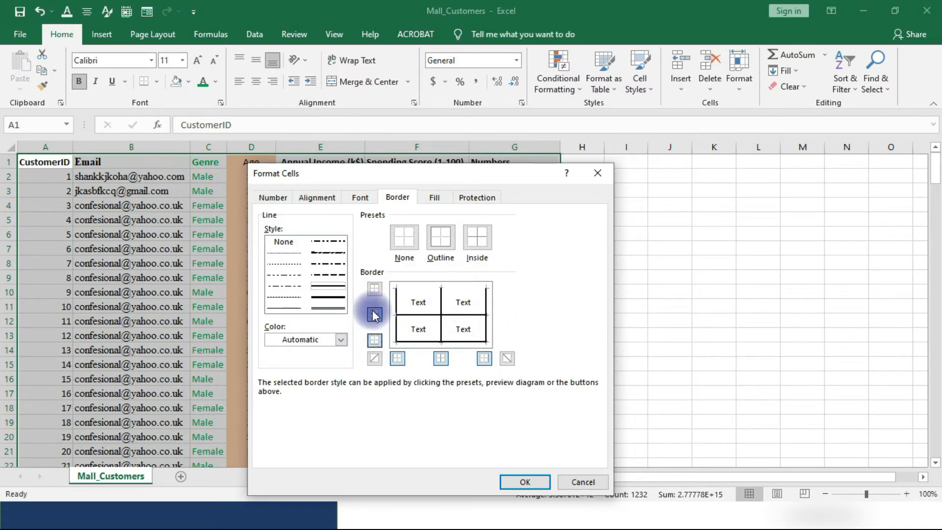
click(375, 289)
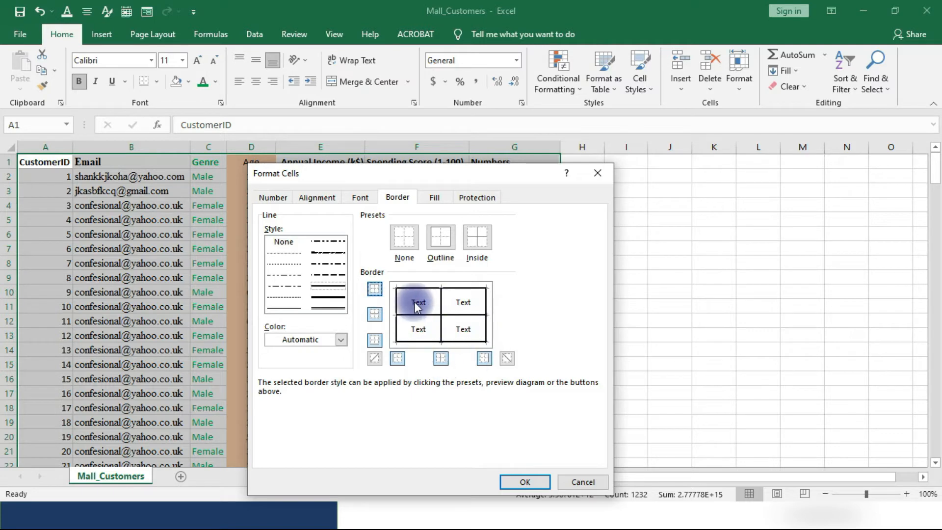
Recolour the outline and inside borders of the whole data range to standard red and apply them.
click(345, 341)
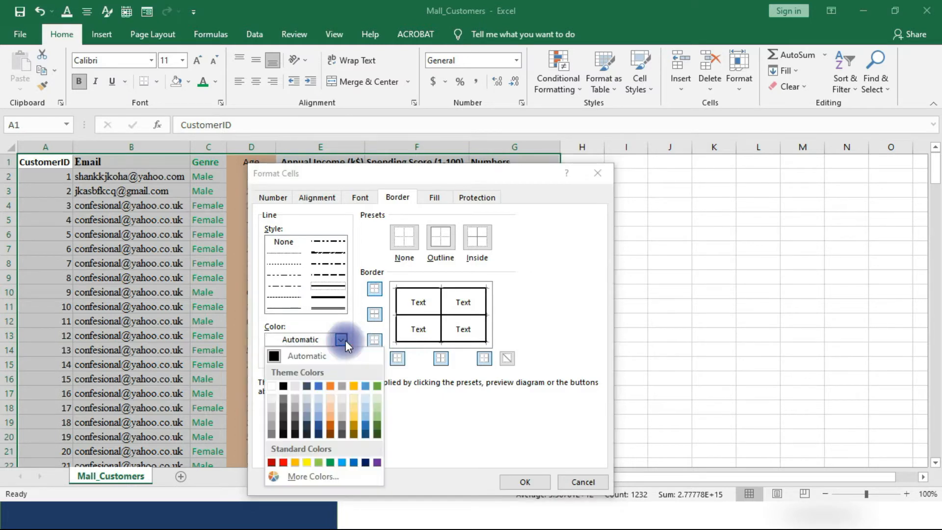
click(284, 462)
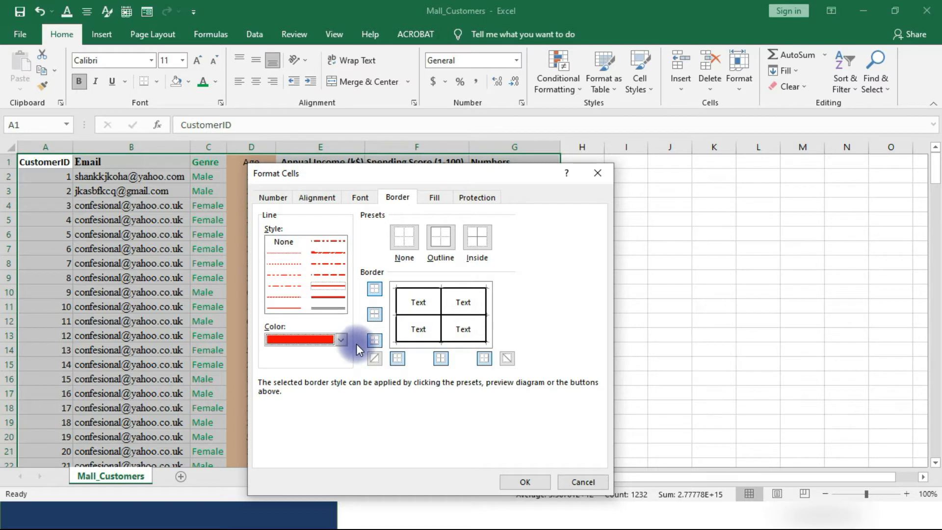
click(439, 240)
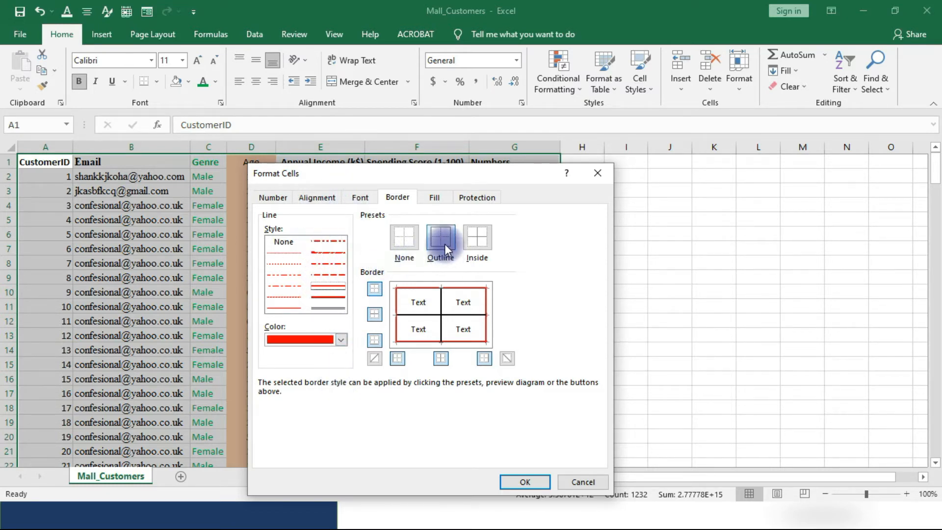
click(469, 233)
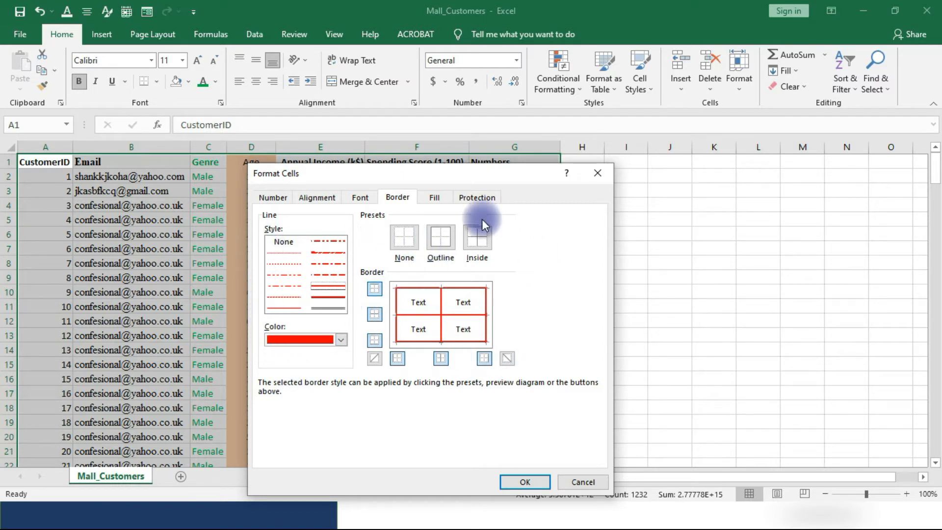
click(524, 482)
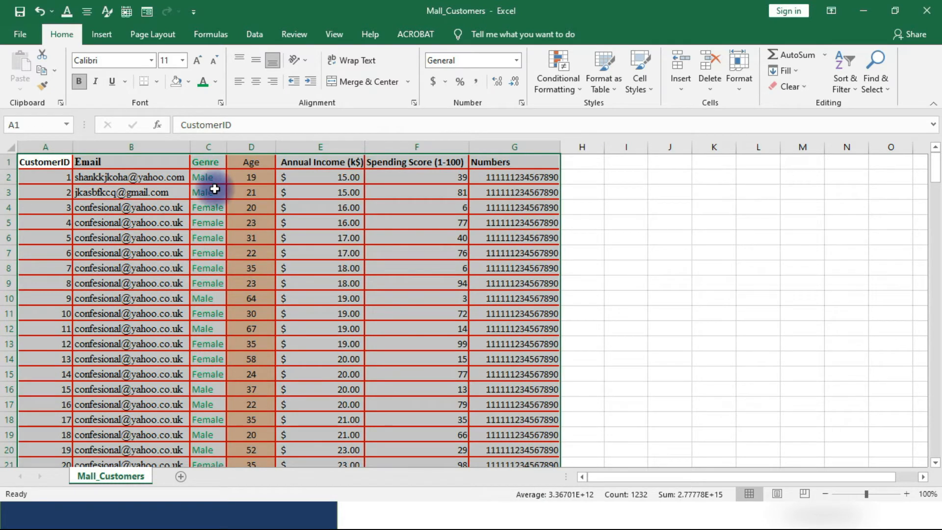
click(784, 272)
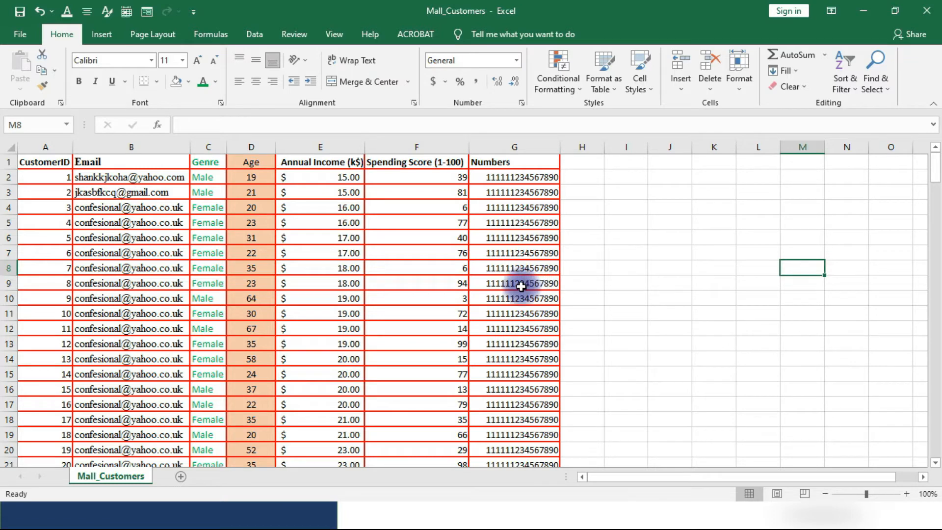
drag(27, 162, 536, 485)
click(229, 284)
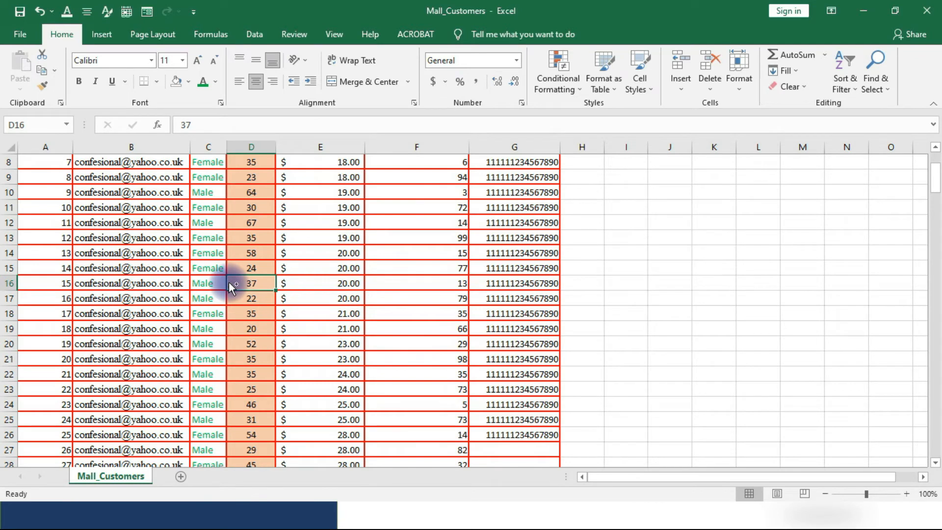
key(ctrl+a)
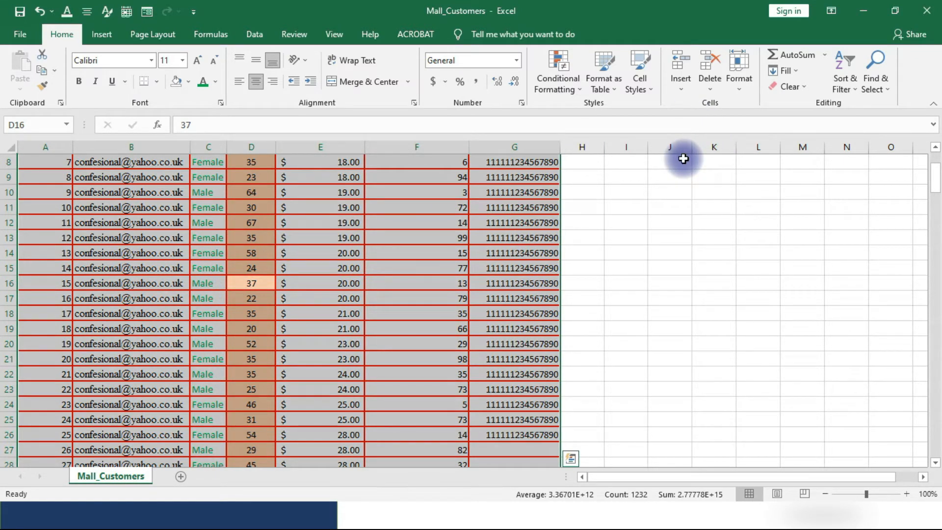
click(611, 89)
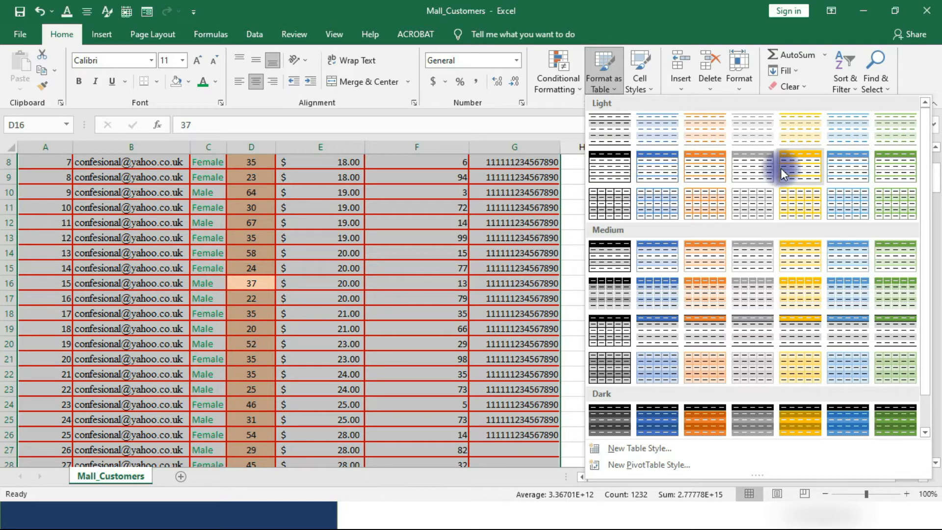
click(600, 158)
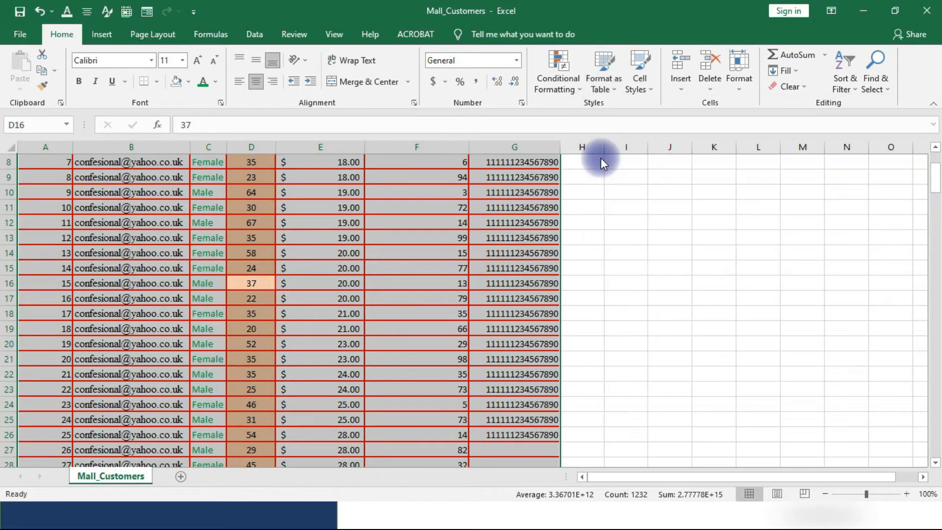
click(657, 223)
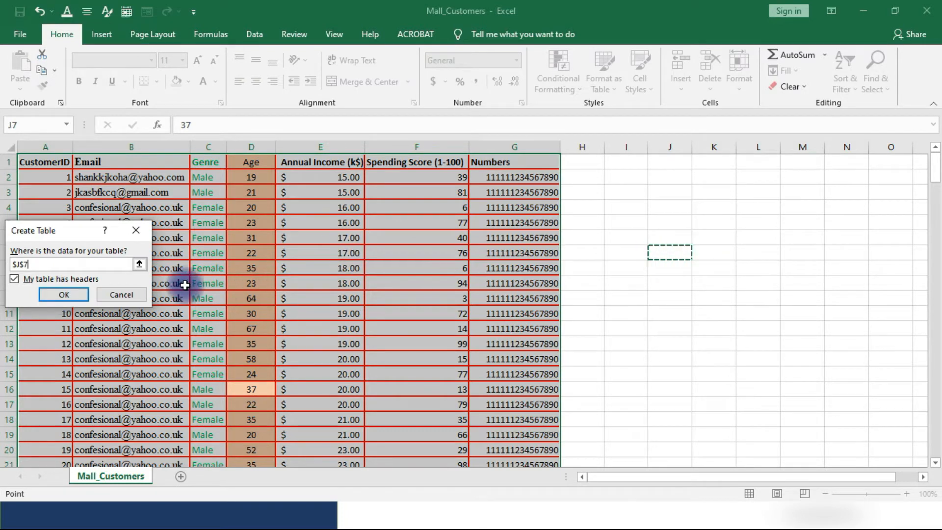
click(120, 299)
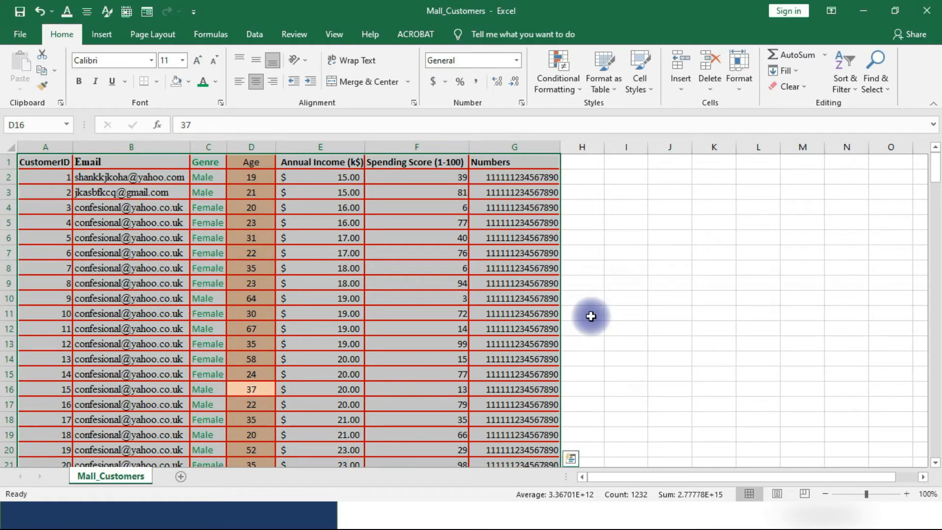
click(627, 271)
click(101, 224)
Format the full data range A1:G201 as a table with headers, using the black-header style from the Light group.
click(24, 158)
key(ctrl+shift+End)
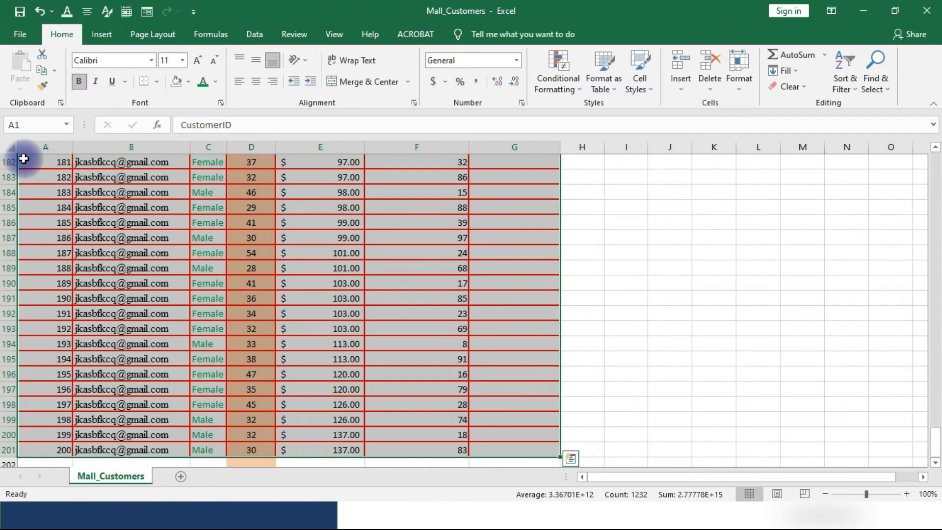
scroll(211, 247, up, 20)
scroll(219, 236, up, 18)
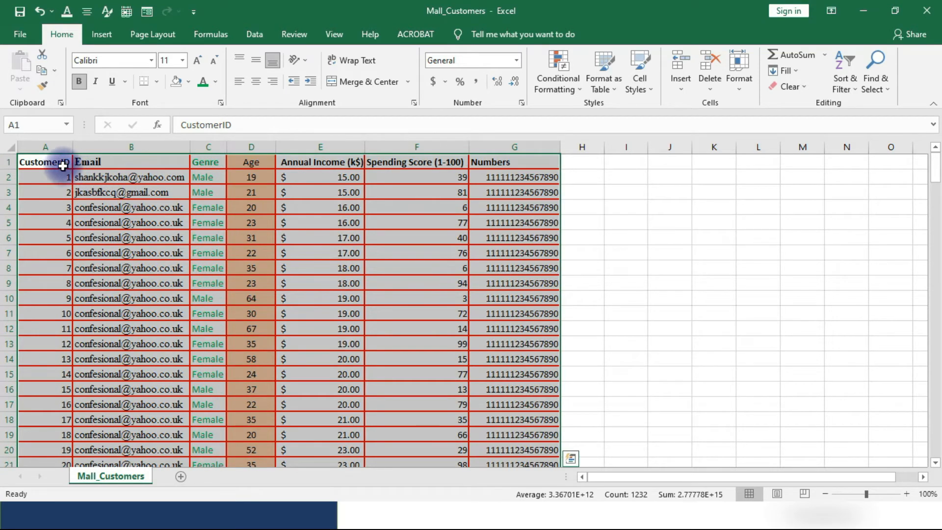
click(63, 165)
key(ctrl+shift+End)
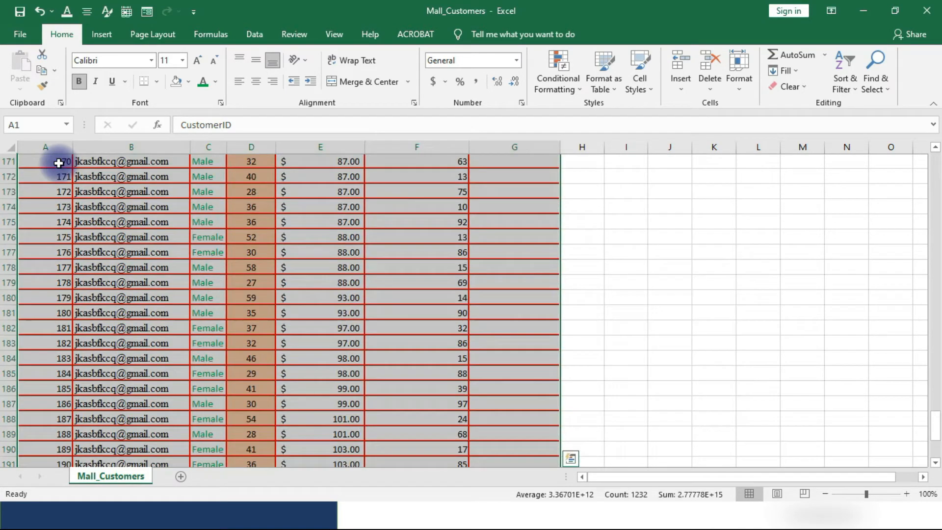
click(612, 89)
click(611, 148)
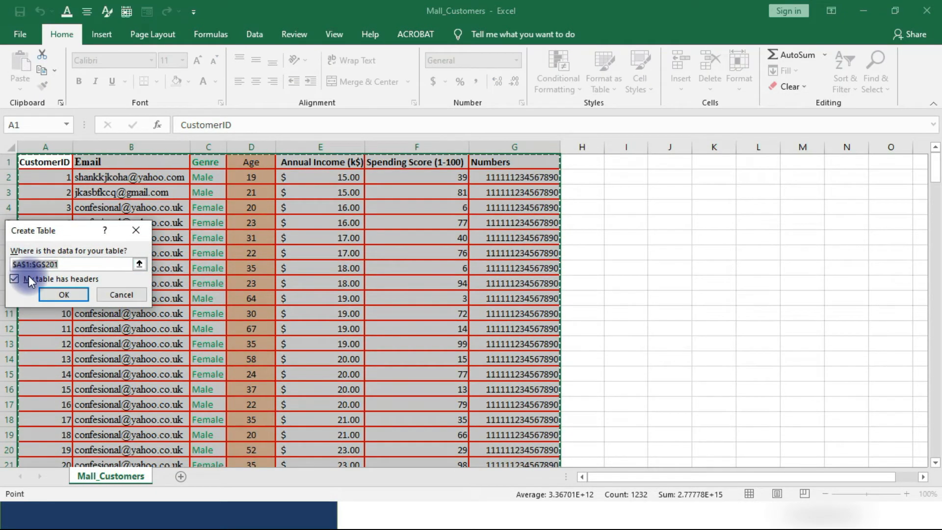
click(52, 295)
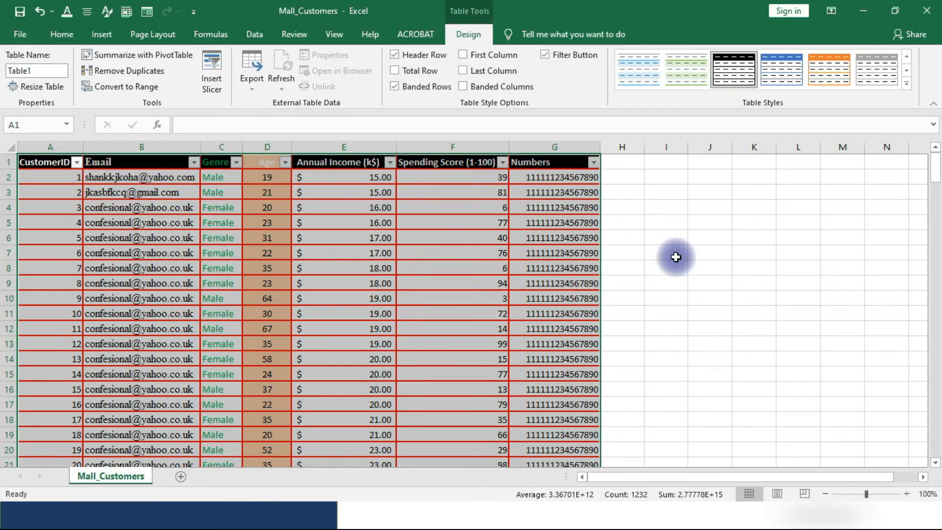
View the sort and filter options of the Spending Score (1-100) column and close them without applying any.
click(746, 252)
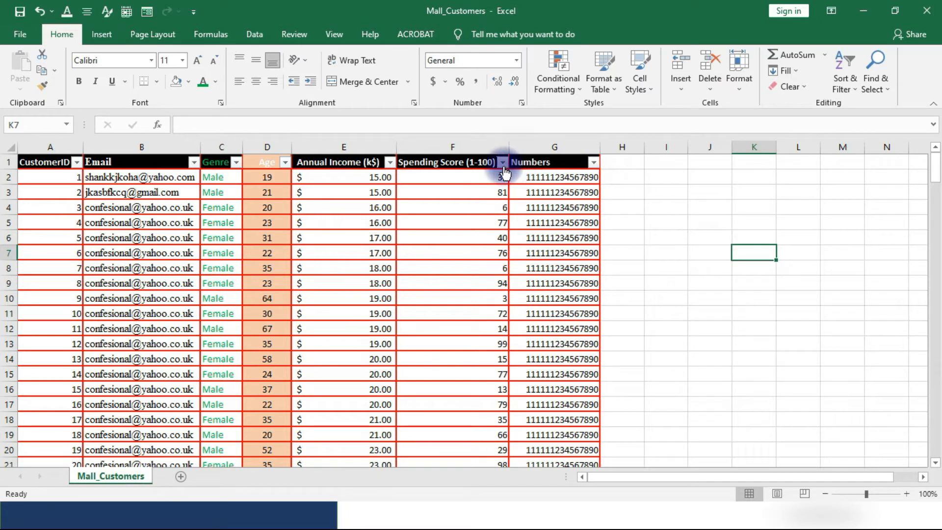
click(502, 163)
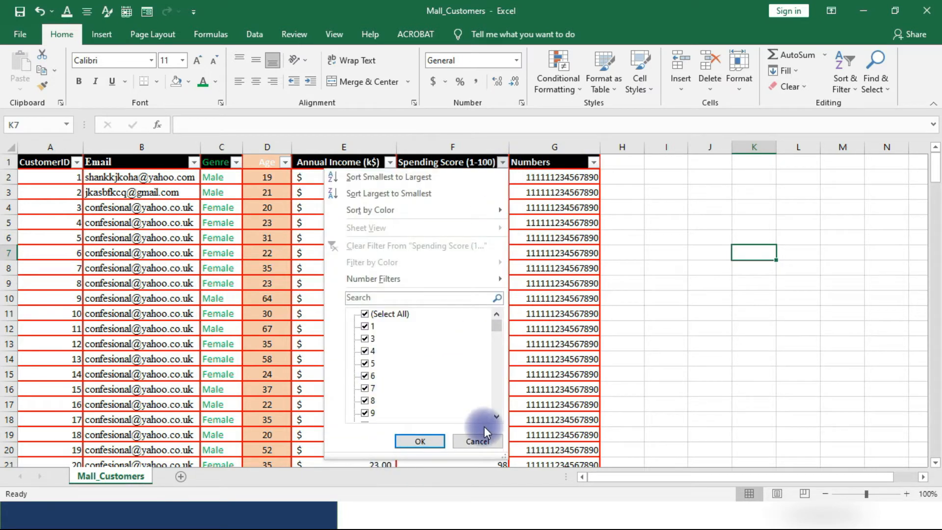
click(476, 441)
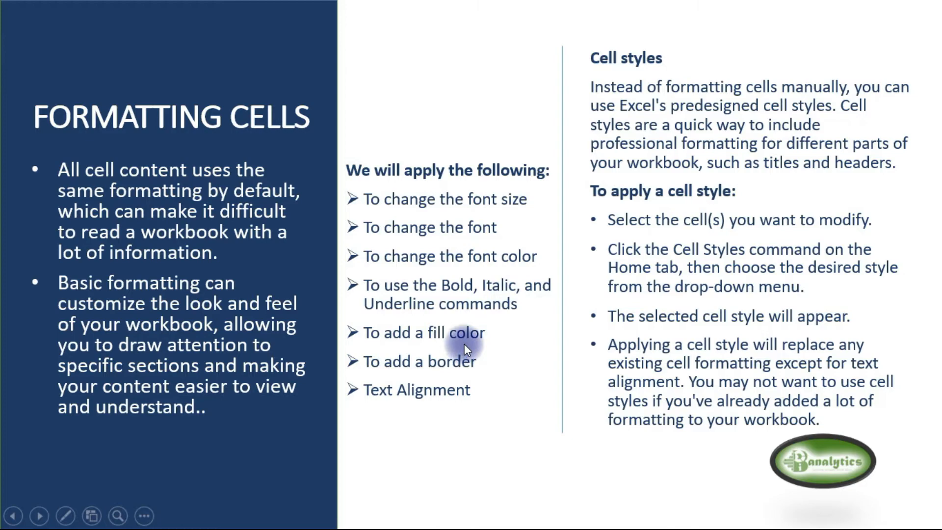
click(839, 225)
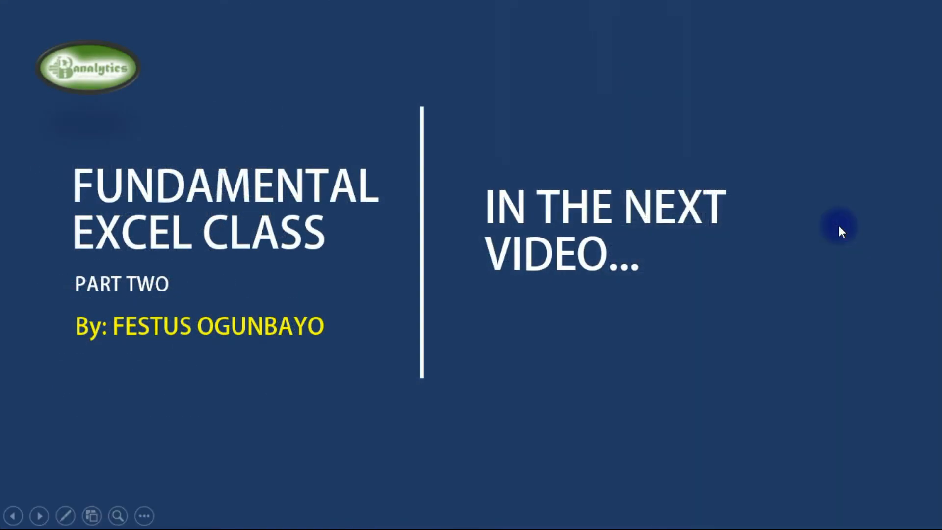
click(839, 227)
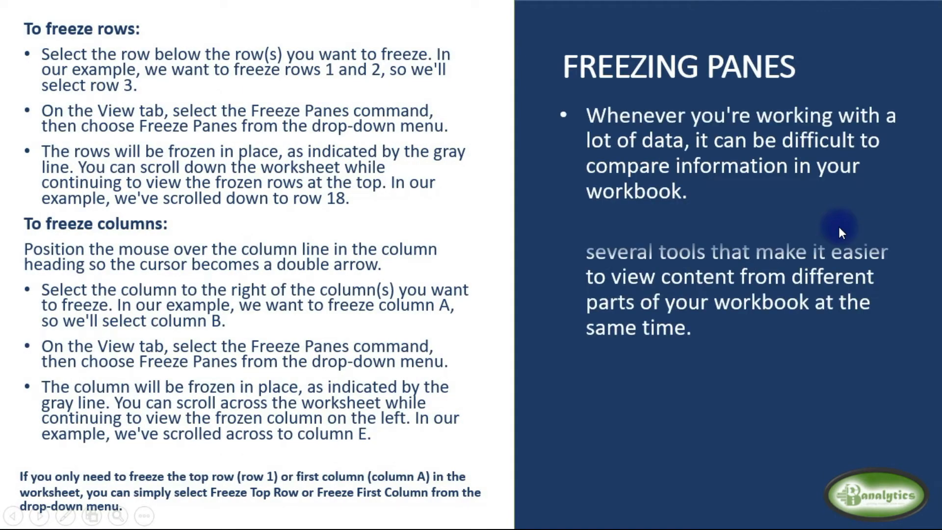
click(838, 226)
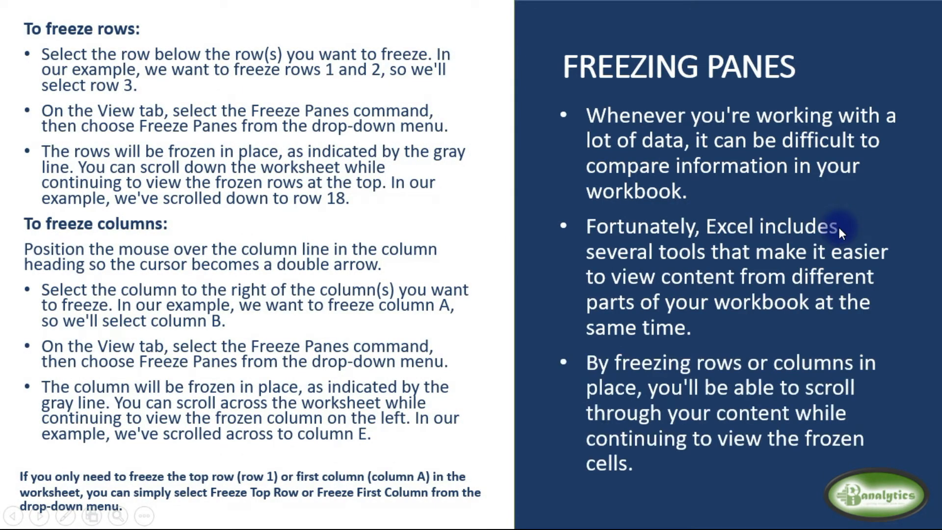
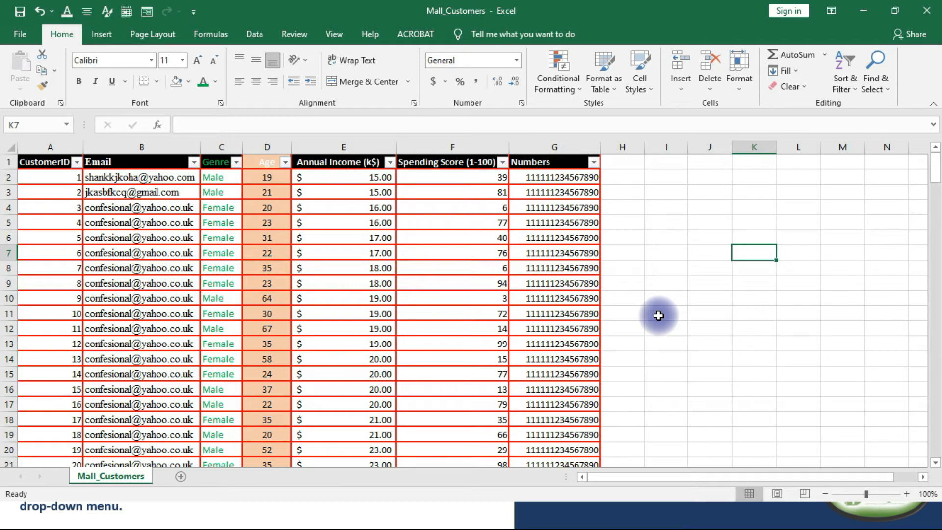
Fill header row 1 with a light blue theme colour and make all its heading text white.
scroll(256, 309, down, 5)
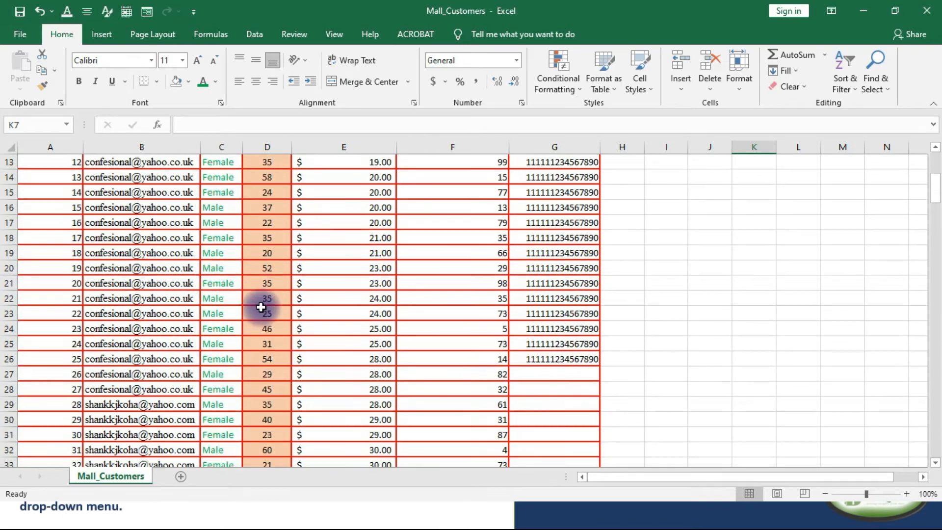
scroll(257, 294, up, 5)
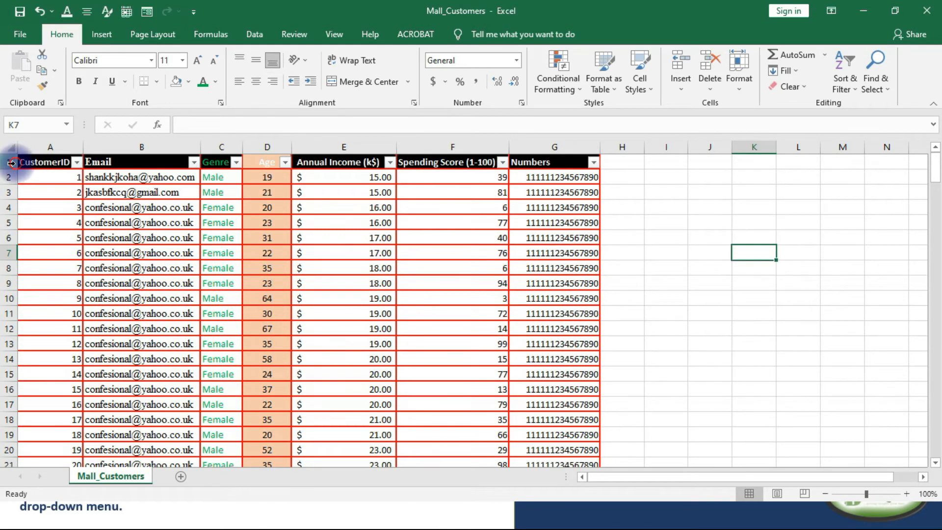
click(10, 162)
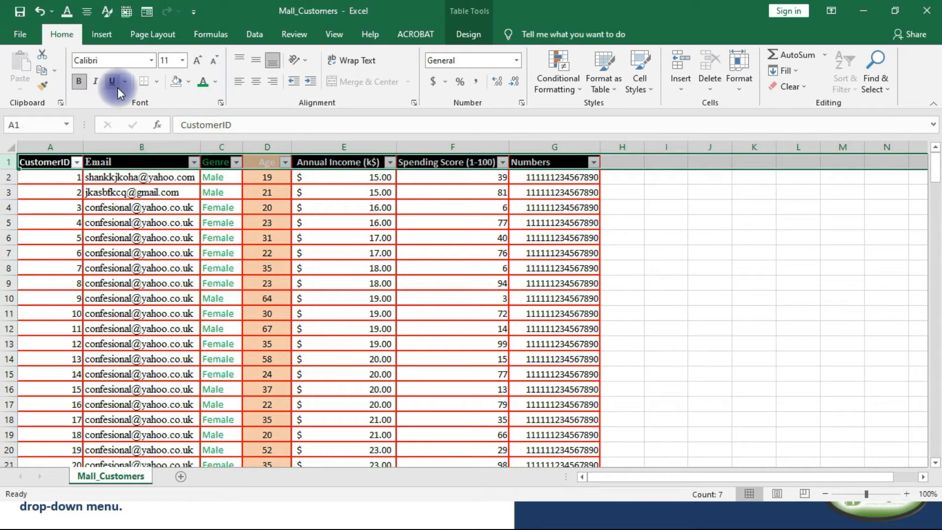
click(187, 82)
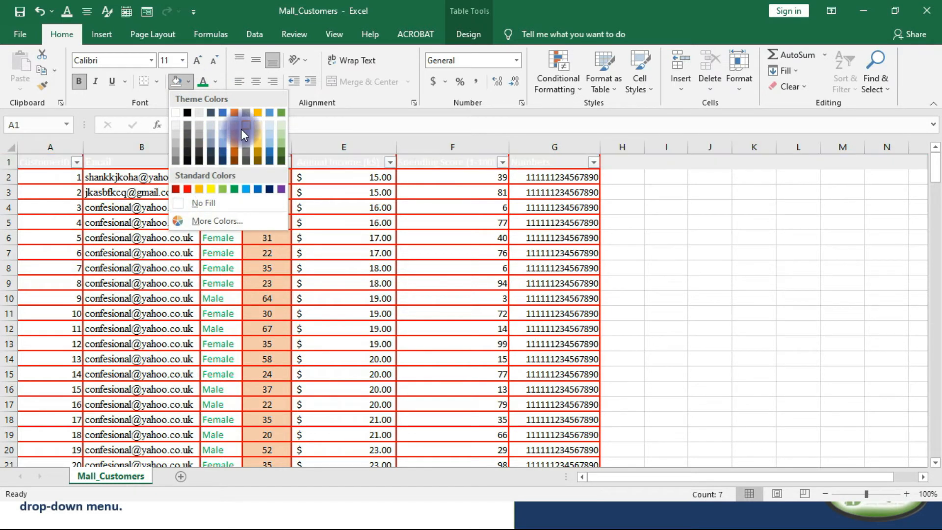
click(222, 143)
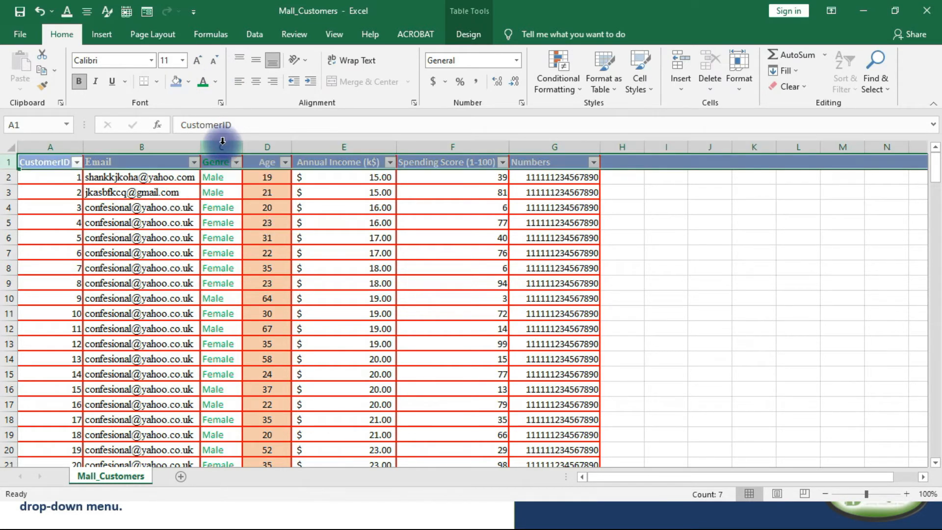
click(665, 282)
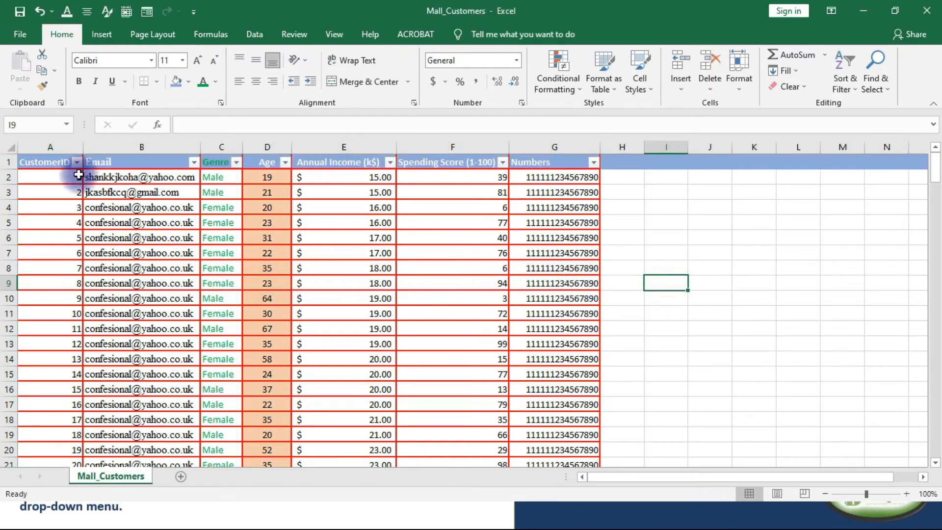
click(10, 161)
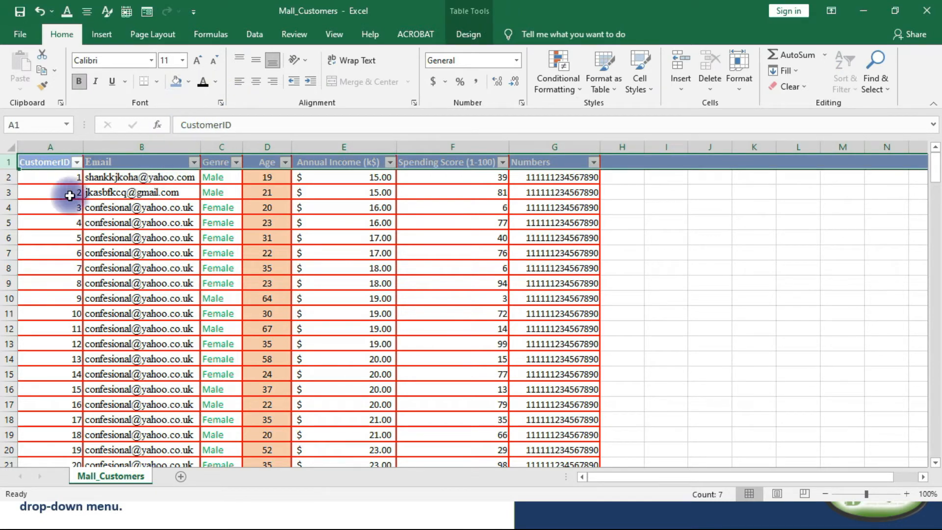
click(103, 208)
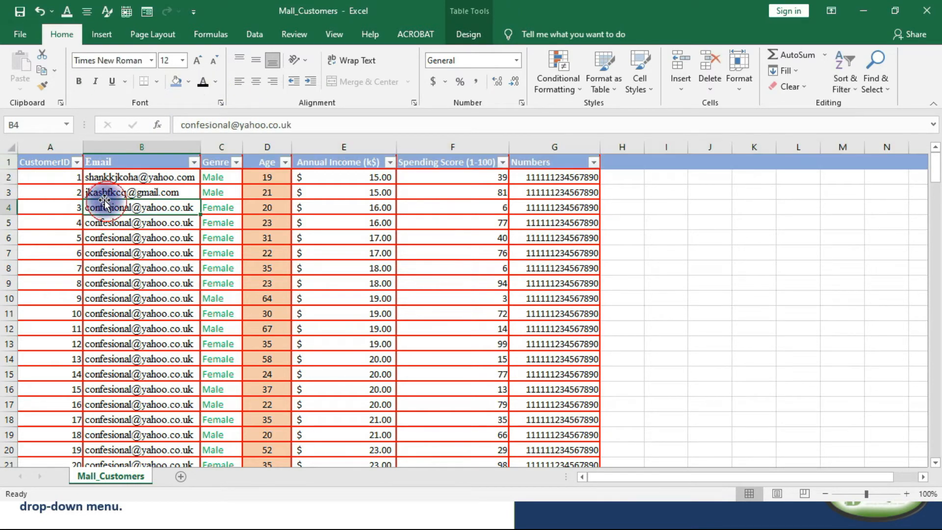
Examine how the table's column headings behave while going further down the customer records.
scroll(62, 194, down, 1)
scroll(63, 189, up, 1)
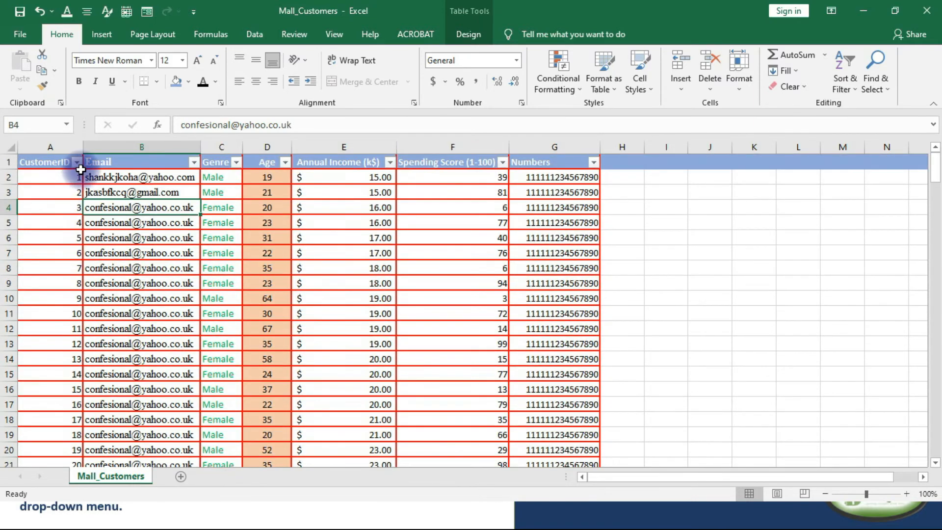
scroll(79, 172, down, 1)
scroll(92, 189, down, 7)
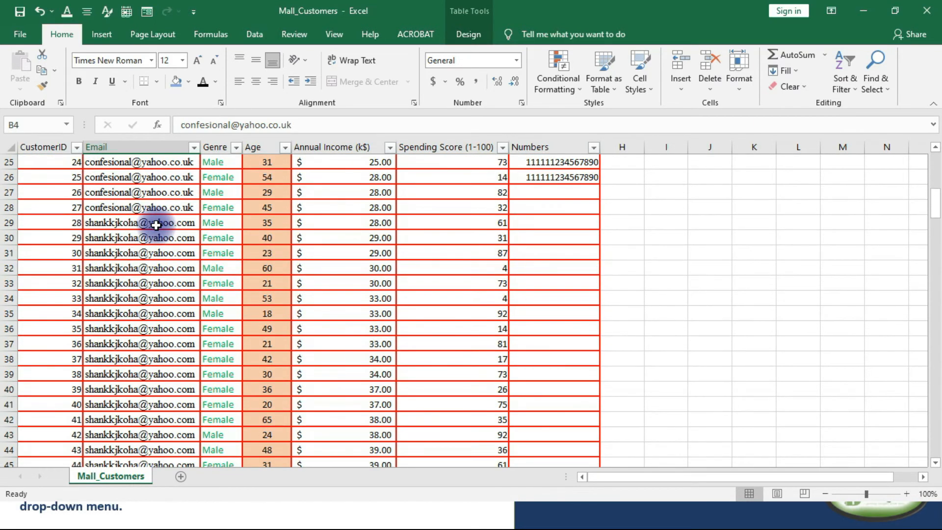
scroll(156, 224, up, 1)
scroll(156, 225, up, 7)
scroll(156, 224, down, 4)
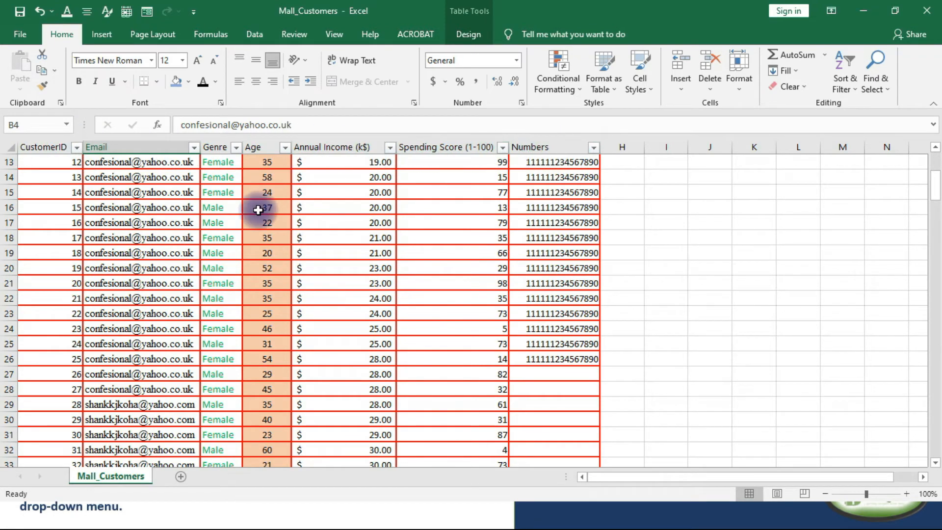
scroll(256, 222, down, 5)
scroll(257, 222, up, 9)
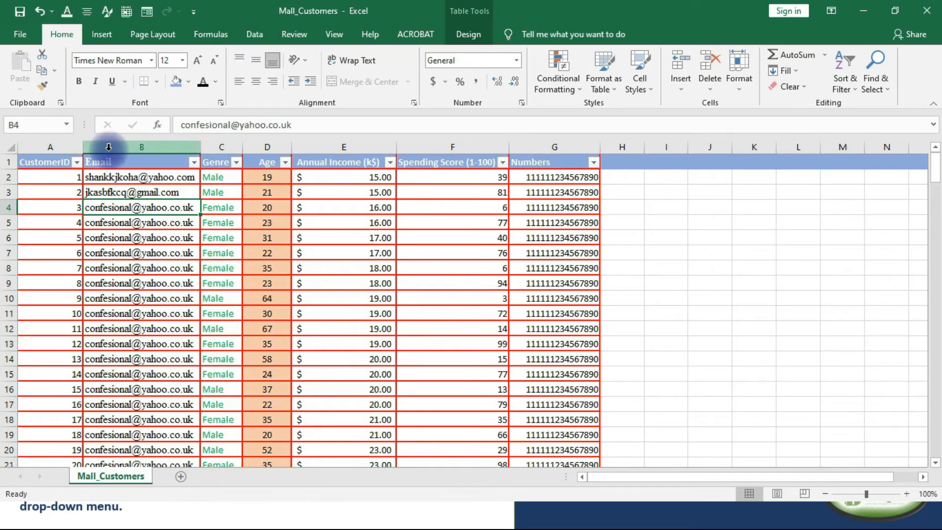
scroll(84, 191, down, 7)
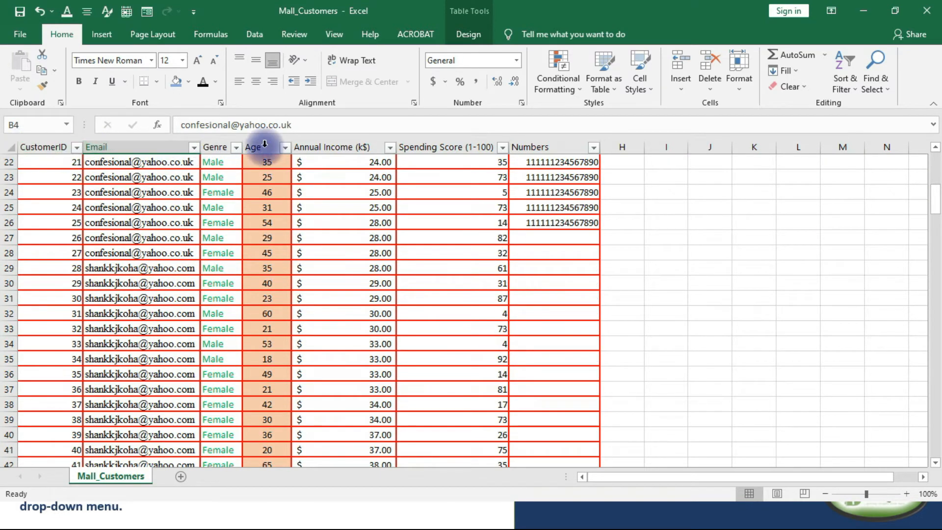
scroll(311, 333, up, 7)
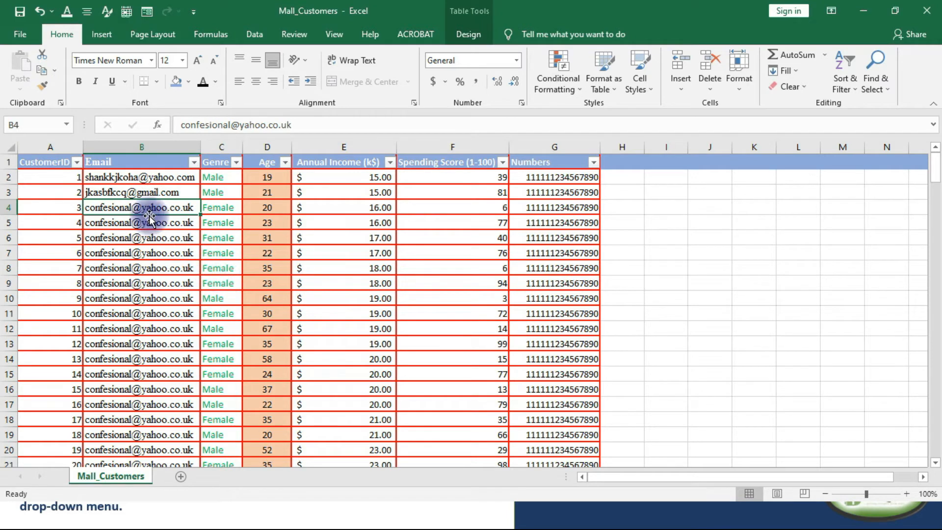
Undo the header text colour, the header fill and the table formatting of the data range.
click(10, 161)
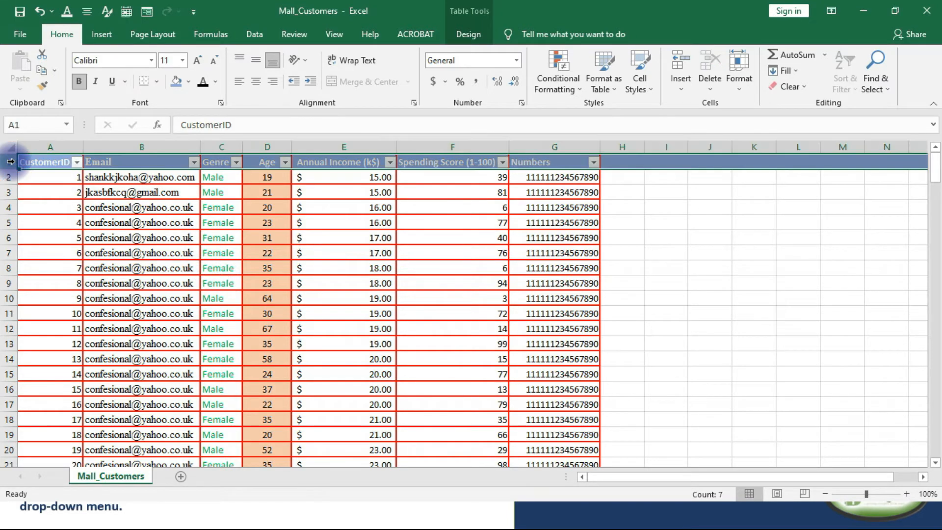
key(ctrl+z)
key(ctrl+z)
key(ctrl+z)
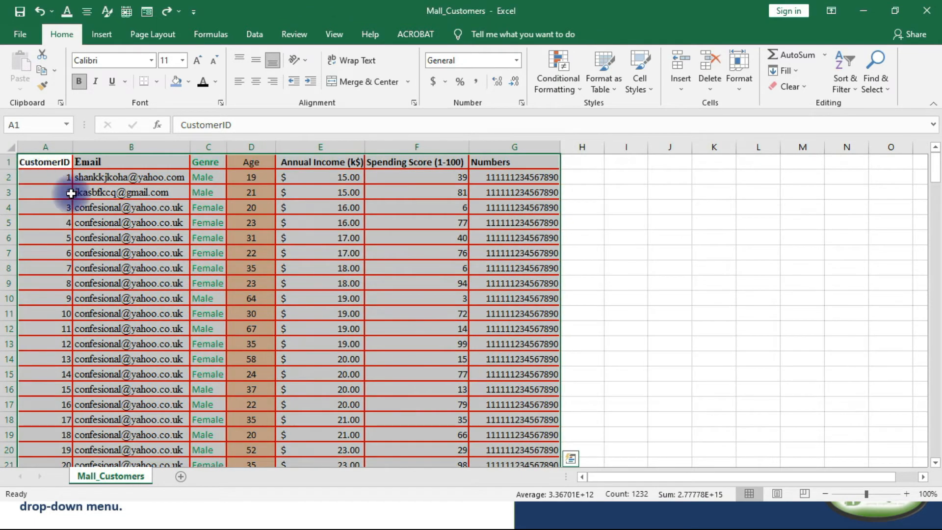
click(178, 252)
Examine the column headings of the plain data range while going through the lower customer records.
scroll(176, 218, down, 8)
scroll(170, 222, down, 9)
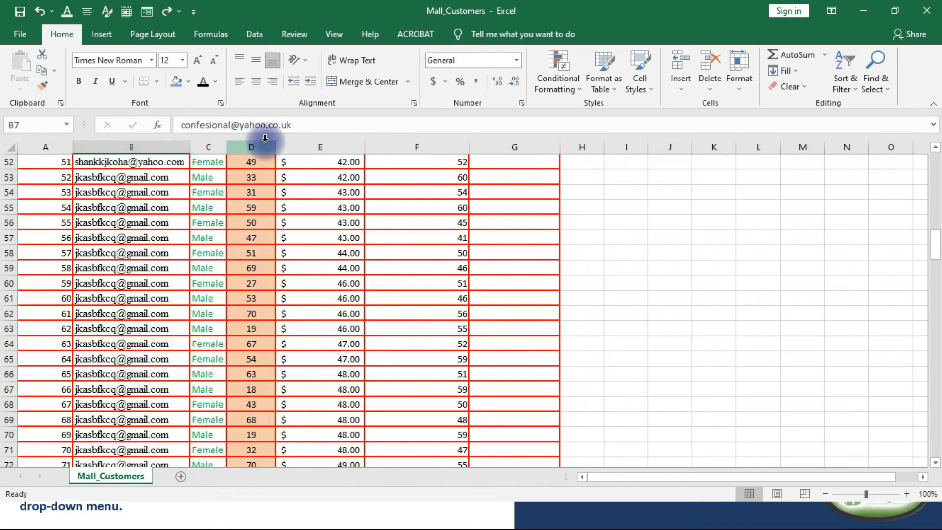
scroll(243, 255, down, 13)
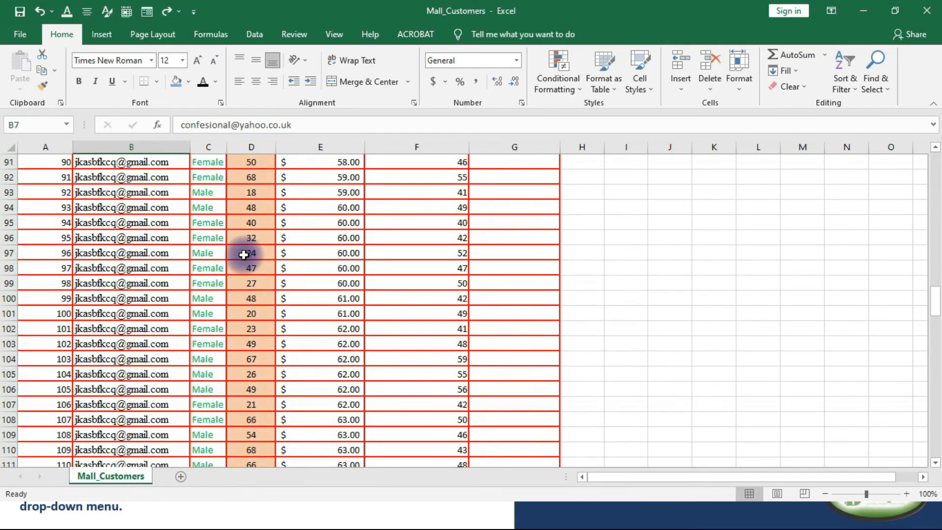
scroll(244, 255, up, 9)
scroll(240, 263, down, 5)
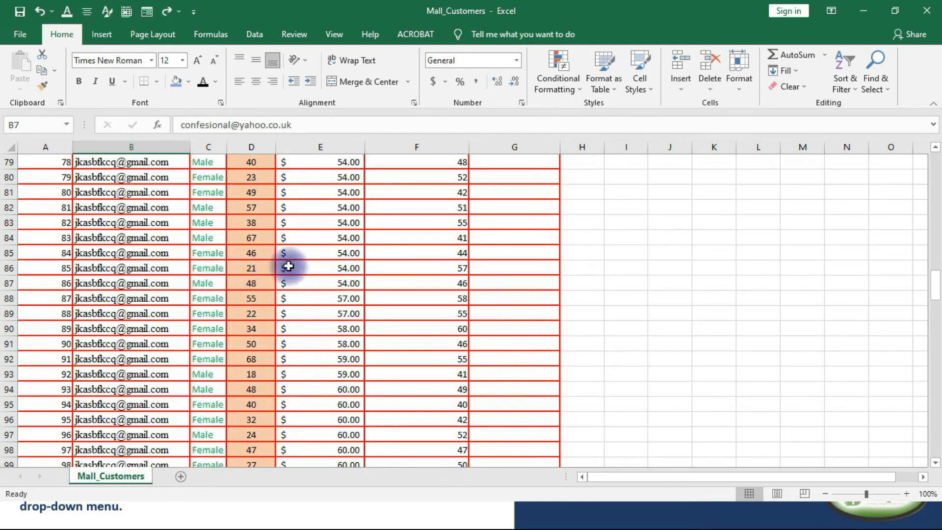
scroll(268, 266, down, 7)
scroll(367, 267, up, 20)
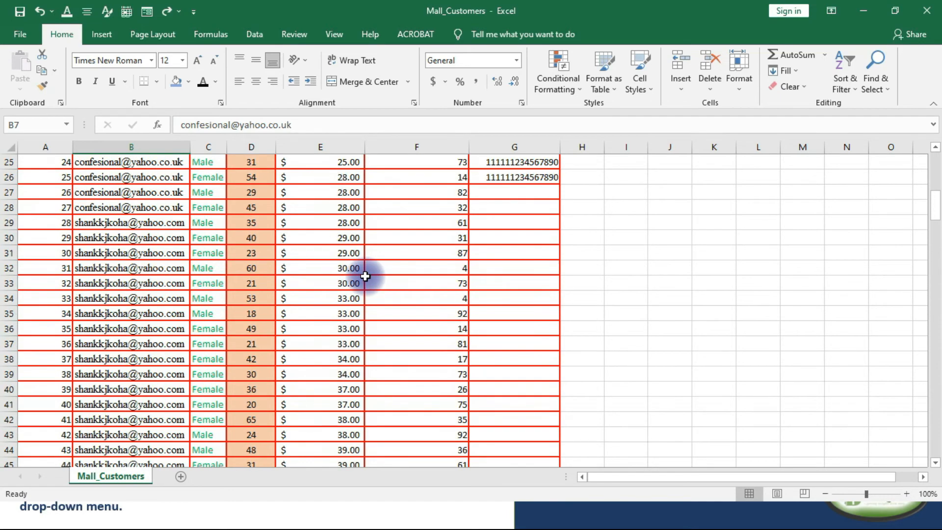
scroll(365, 276, up, 8)
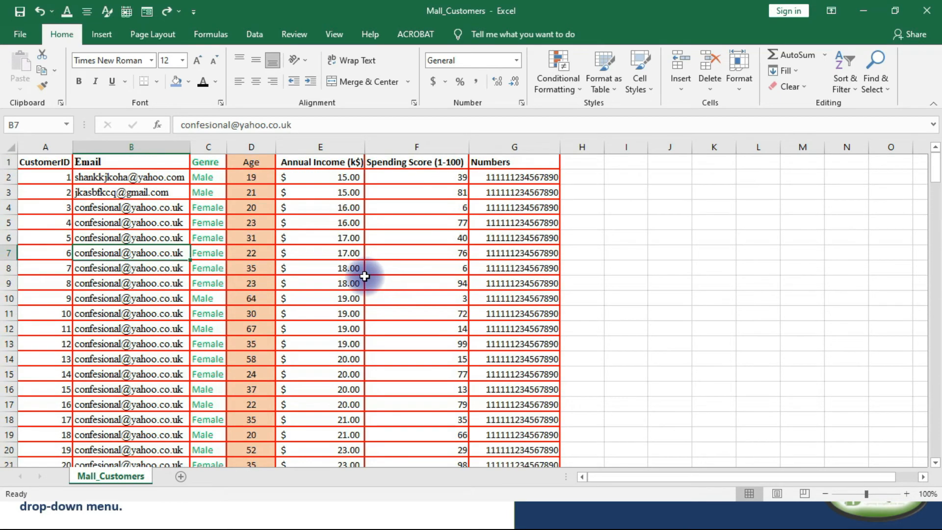
Freeze the panes above row 3 so that rows 1 and 2 stay in view.
click(10, 162)
click(207, 251)
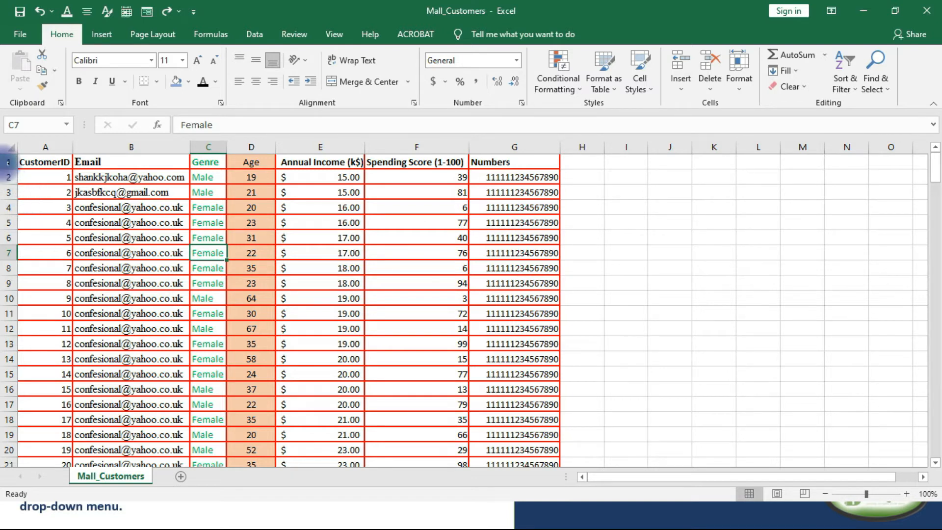
click(10, 193)
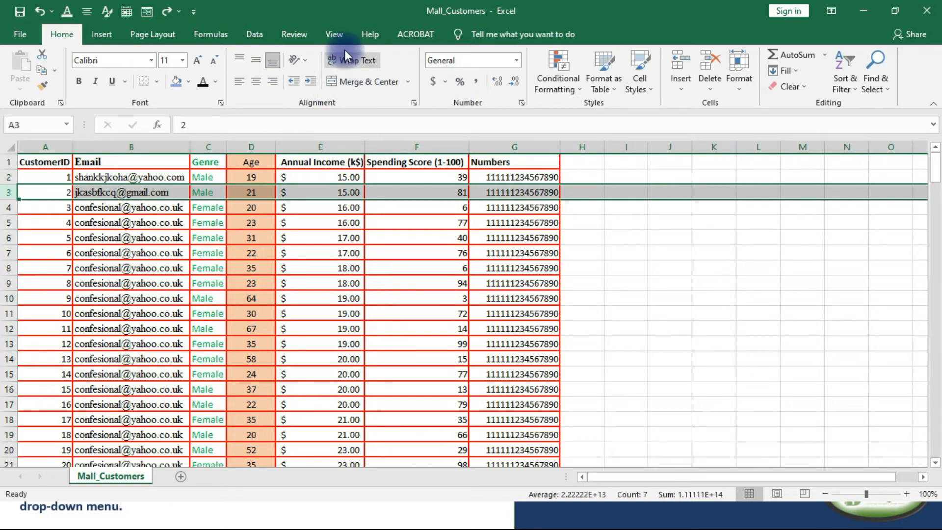
click(337, 34)
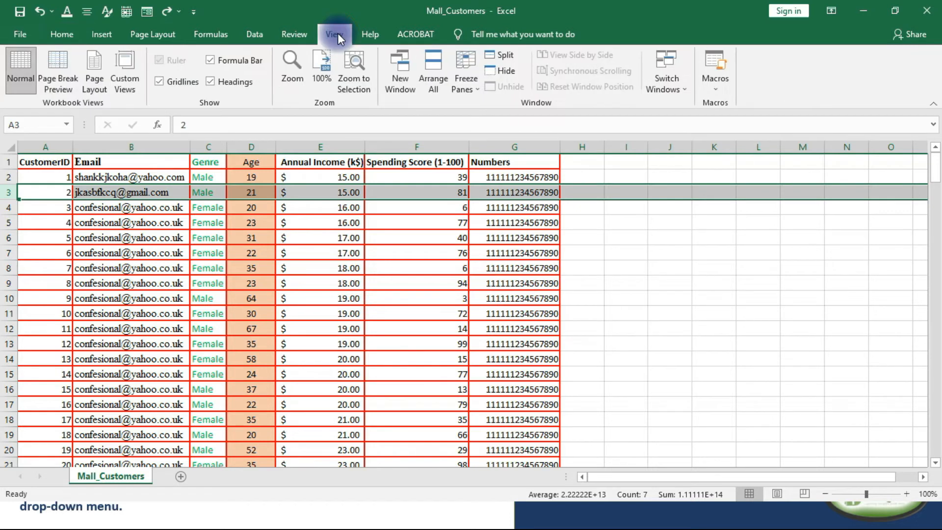
click(470, 90)
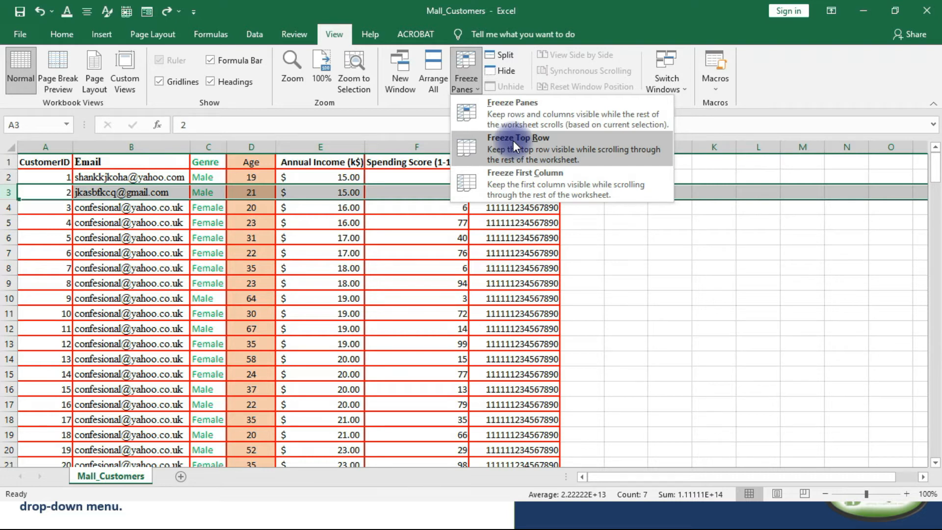
click(522, 105)
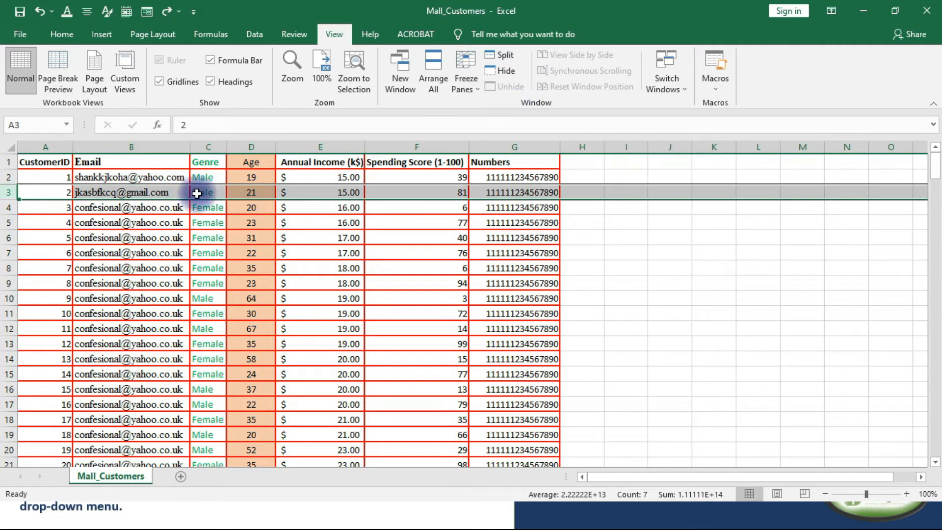
Examine how the frozen rows 1 and 2 behave while going down and back up through the customer records.
scroll(51, 216, down, 3)
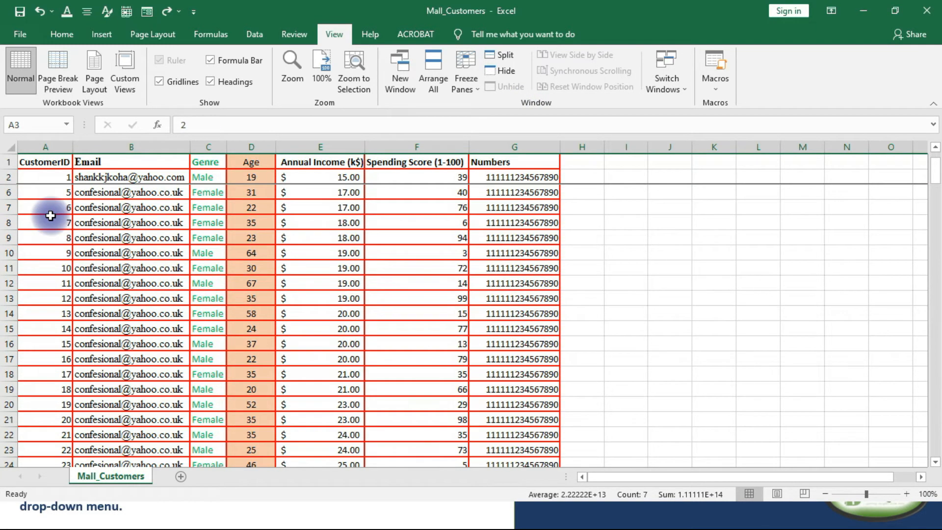
scroll(51, 216, up, 3)
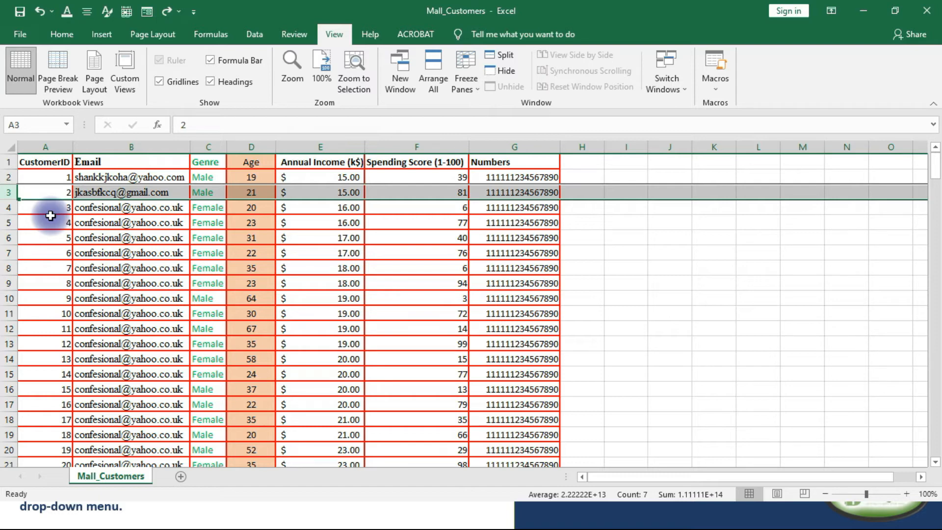
scroll(50, 216, down, 6)
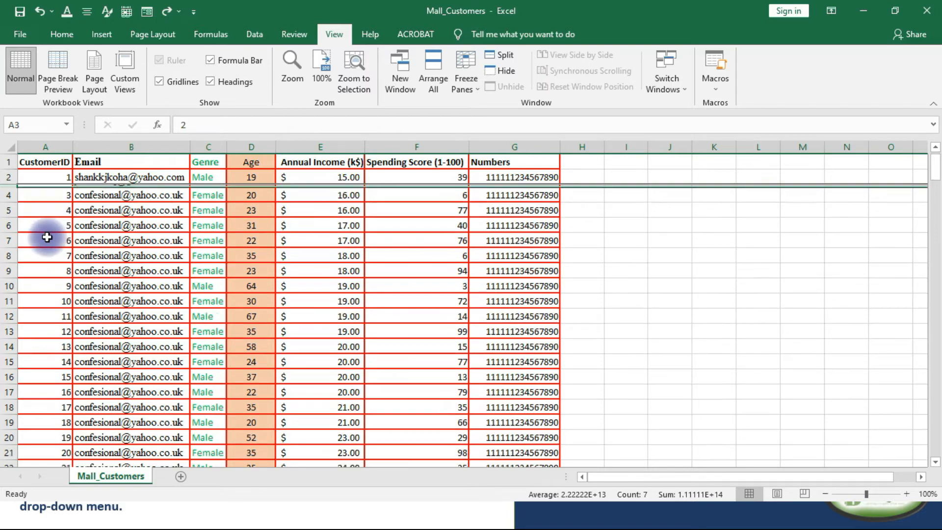
scroll(49, 244, down, 3)
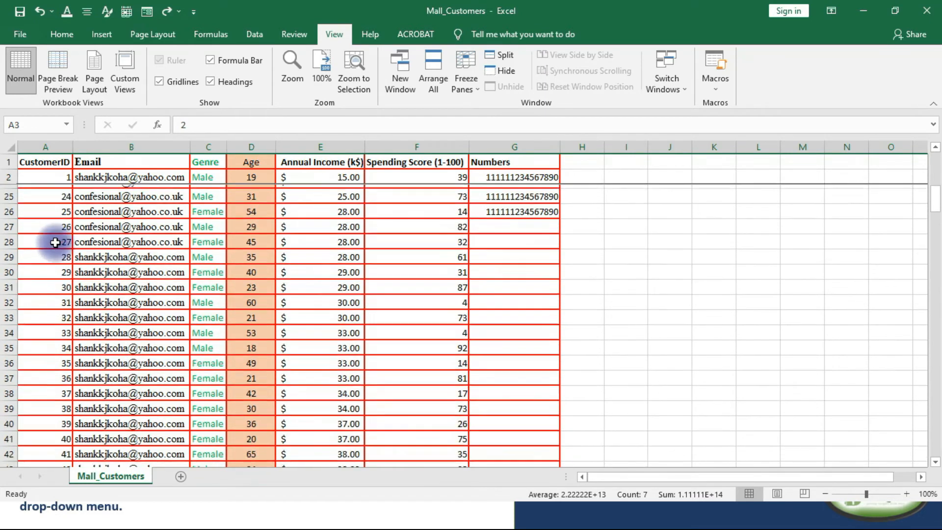
scroll(12, 201, down, 3)
scroll(10, 219, down, 1)
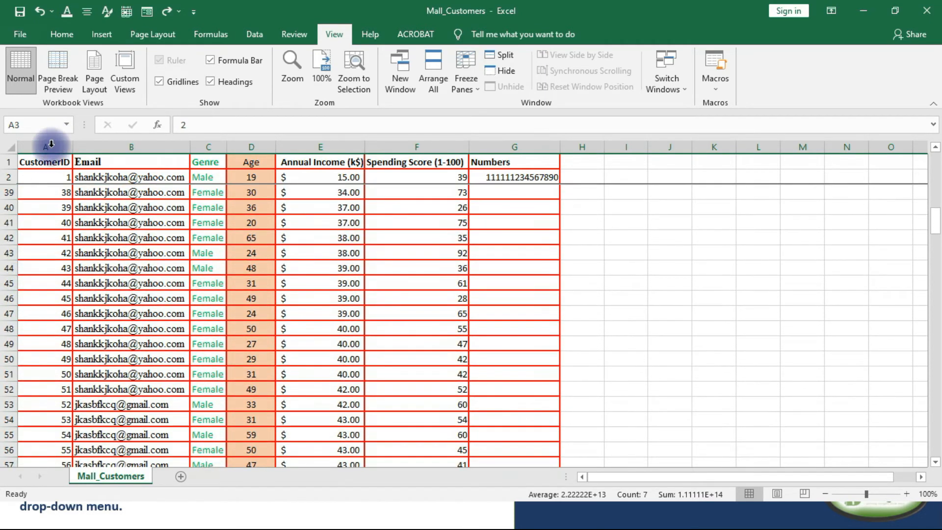
scroll(103, 274, down, 3)
scroll(104, 273, down, 3)
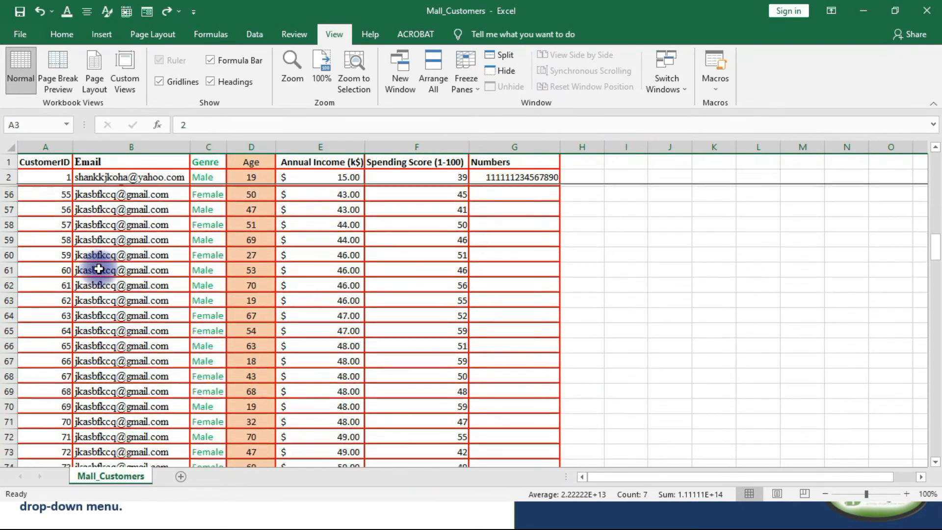
scroll(98, 267, down, 5)
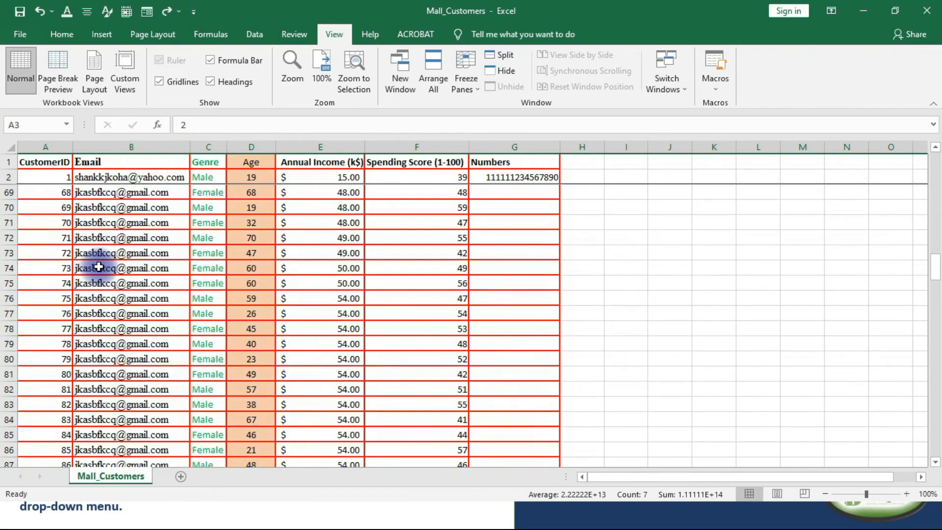
scroll(99, 268, up, 5)
scroll(99, 267, up, 18)
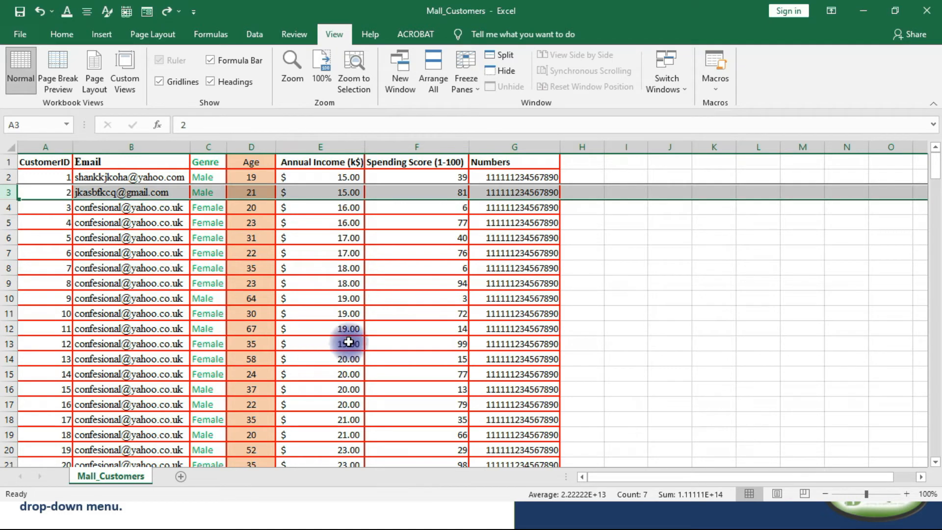
Freeze the first column to keep CustomerID in view and check it while moving sideways across the sheet.
drag(607, 481, 691, 474)
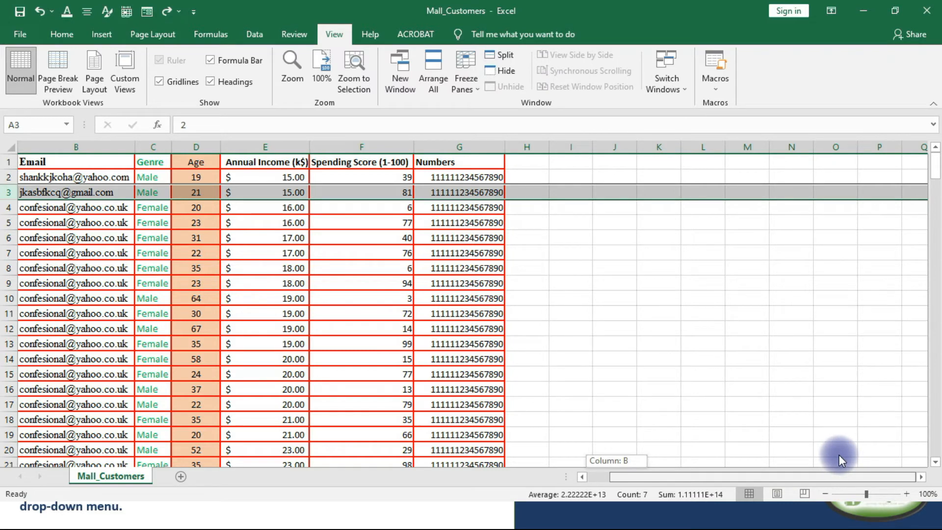
drag(678, 476, 584, 476)
drag(54, 177, 58, 402)
click(249, 328)
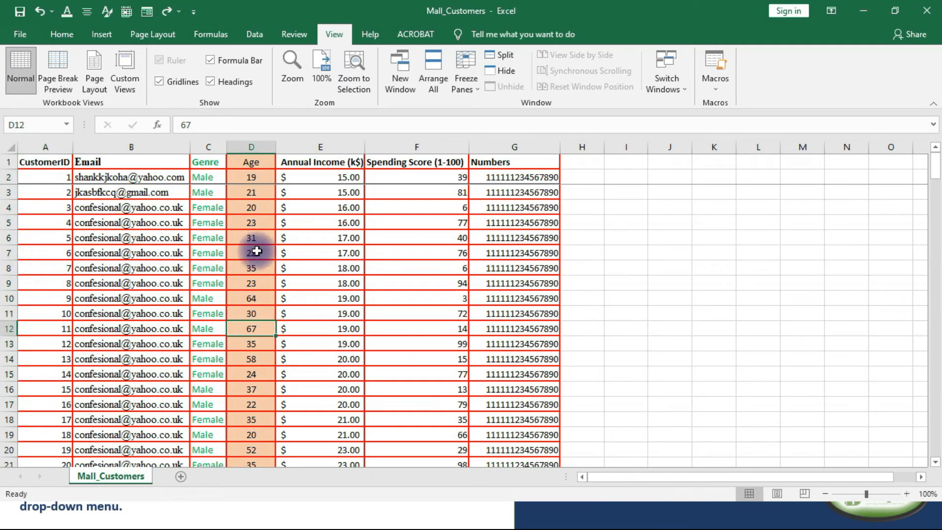
click(36, 145)
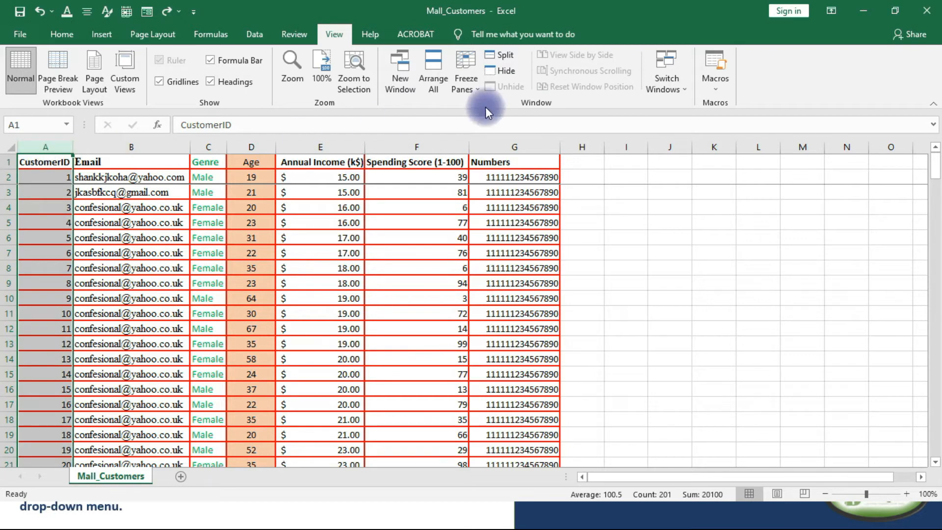
click(479, 90)
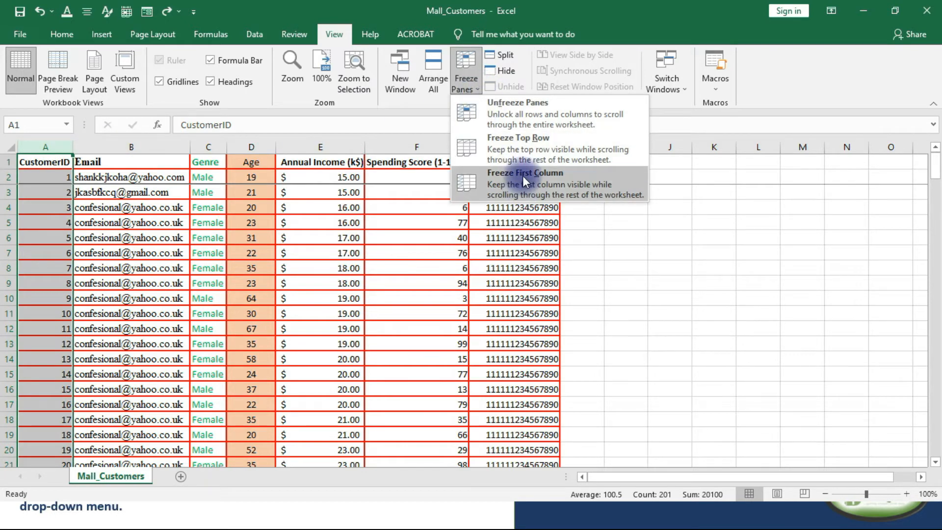
click(522, 176)
drag(707, 475, 805, 454)
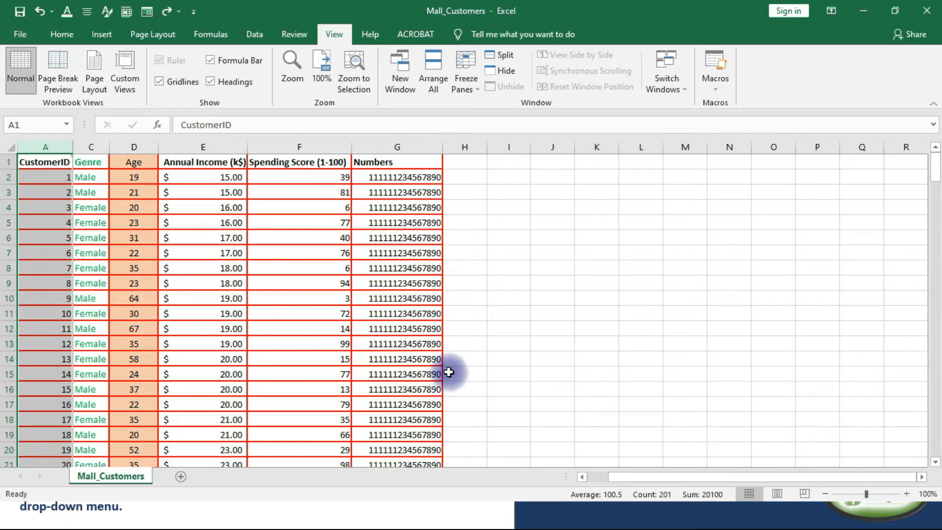
drag(618, 480, 585, 477)
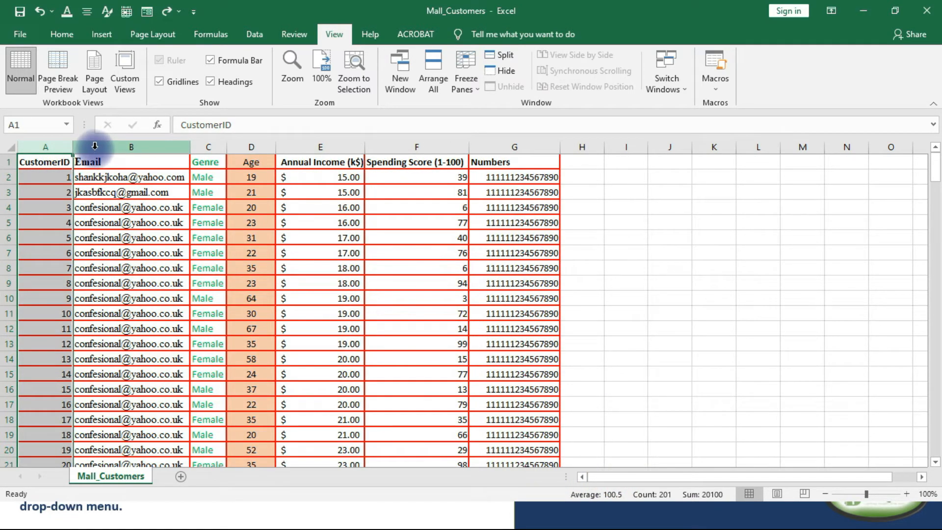
Unfreeze the first column of the worksheet.
click(213, 145)
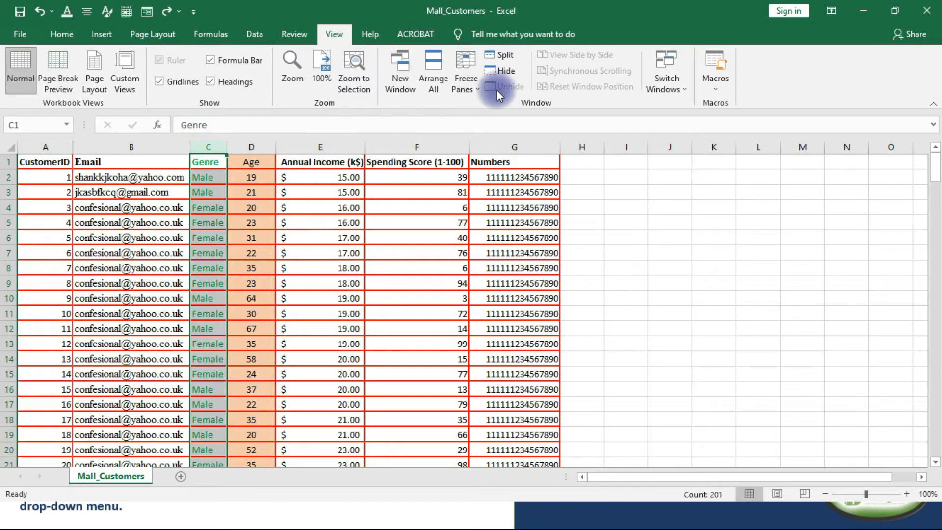
click(473, 84)
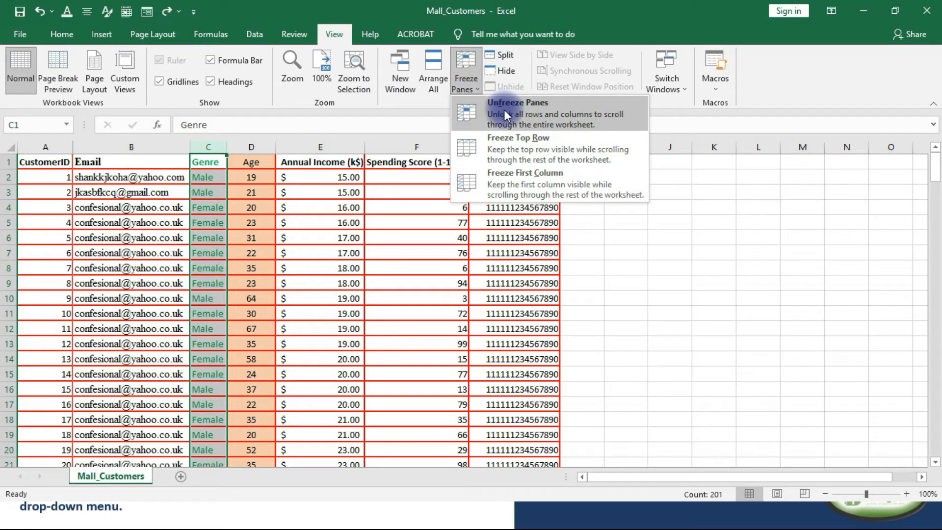
click(34, 147)
click(35, 147)
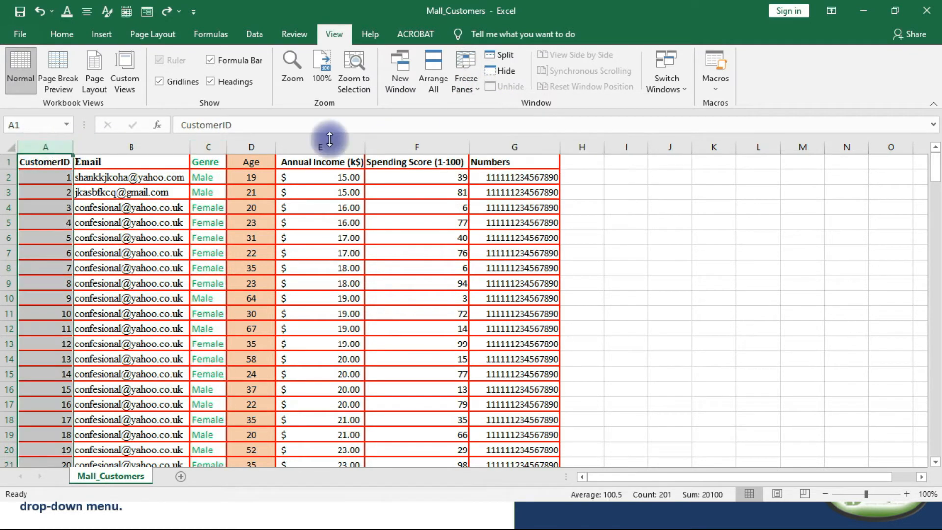
click(478, 93)
click(502, 100)
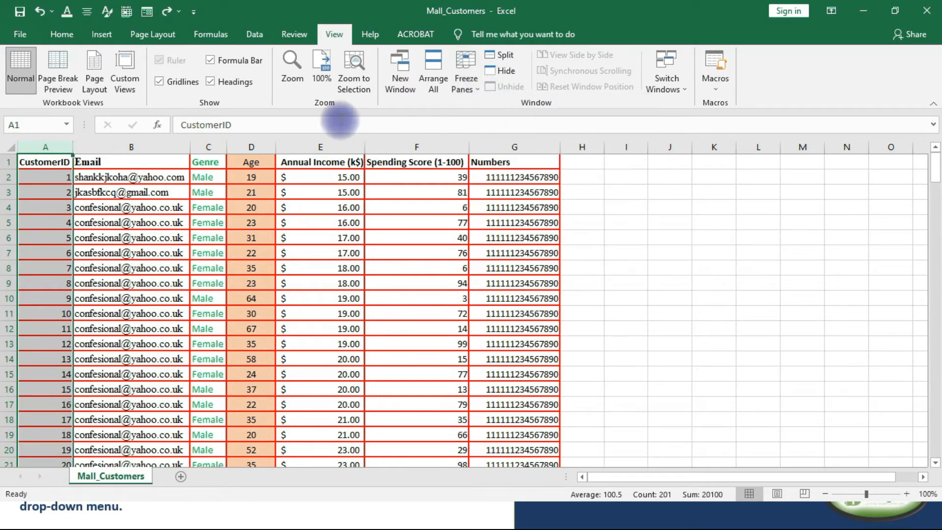
Freeze the panes before column C and check the CustomerID and Email columns while moving sideways across the sheet.
click(148, 189)
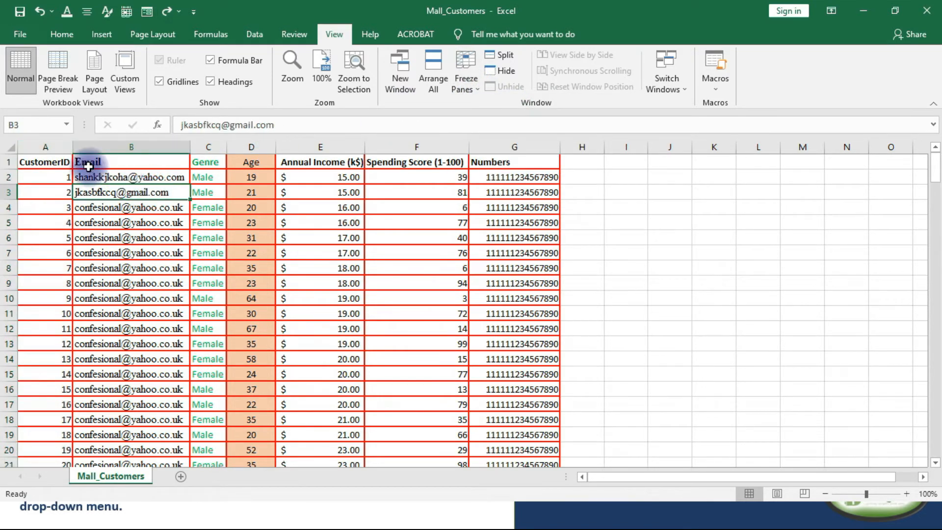
click(208, 146)
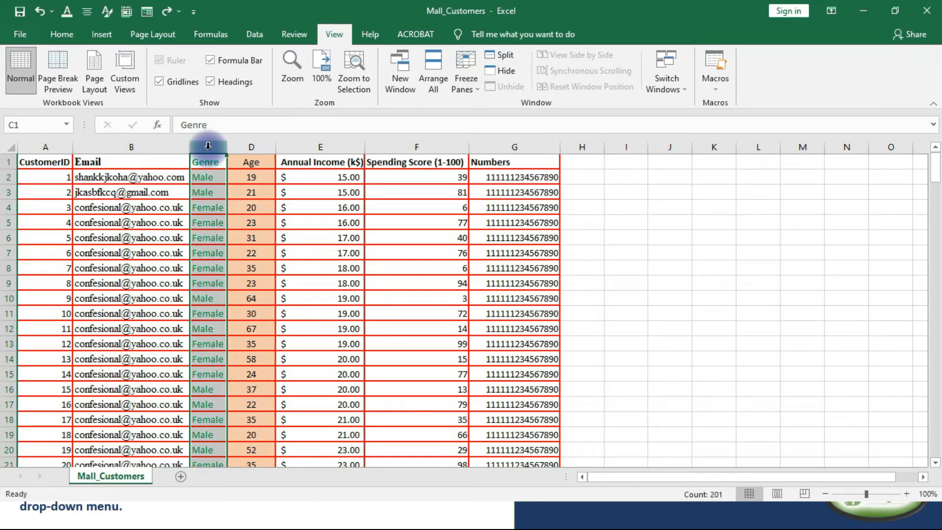
click(471, 91)
click(512, 105)
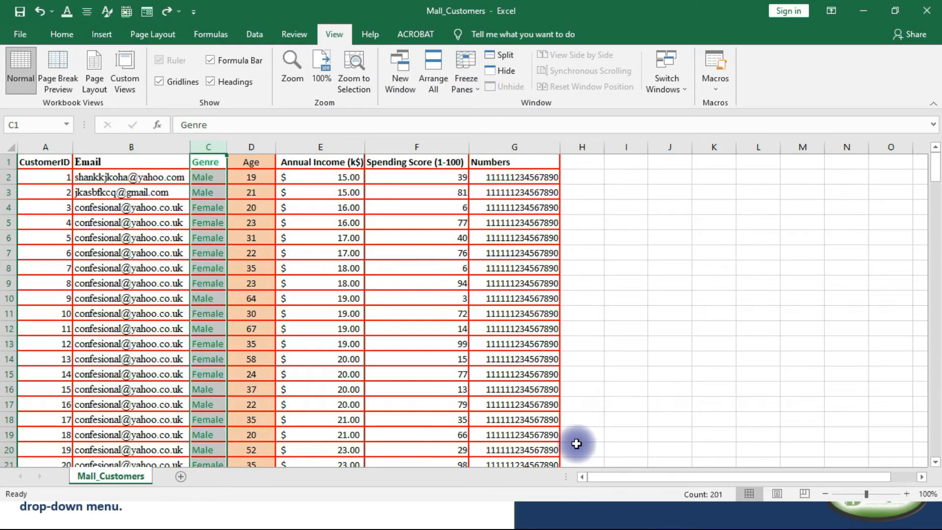
drag(598, 474, 643, 472)
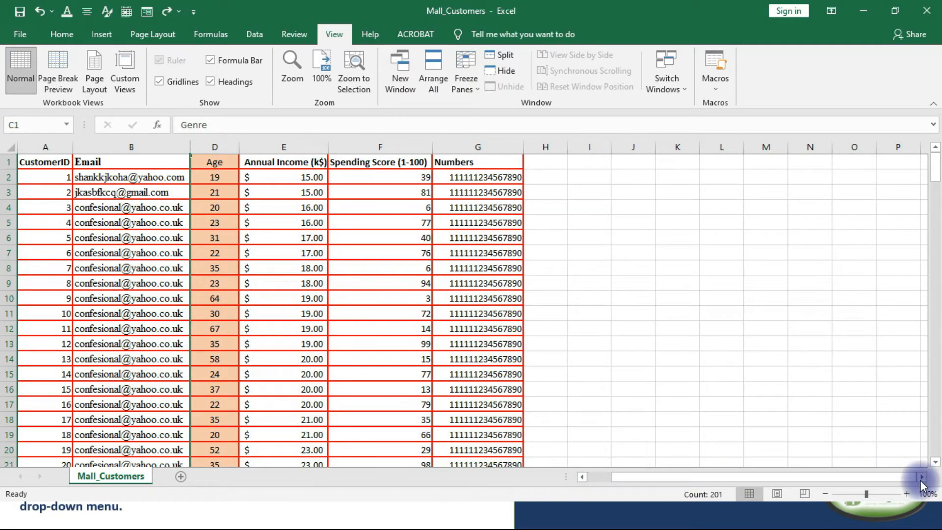
click(922, 477)
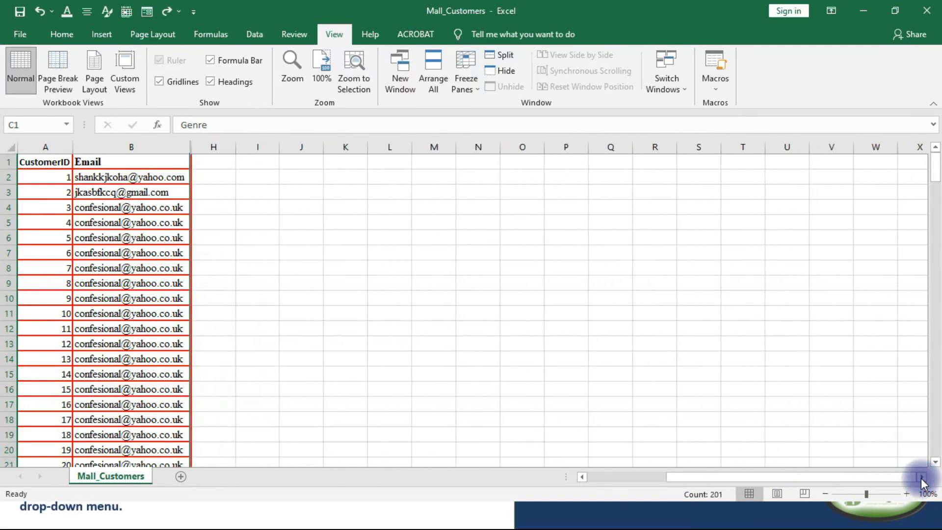
click(922, 477)
click(921, 477)
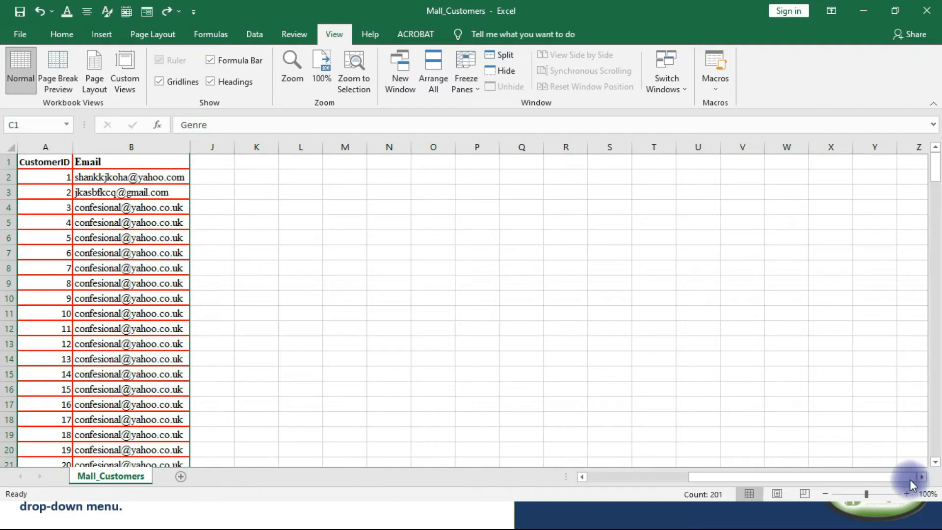
drag(695, 479, 579, 474)
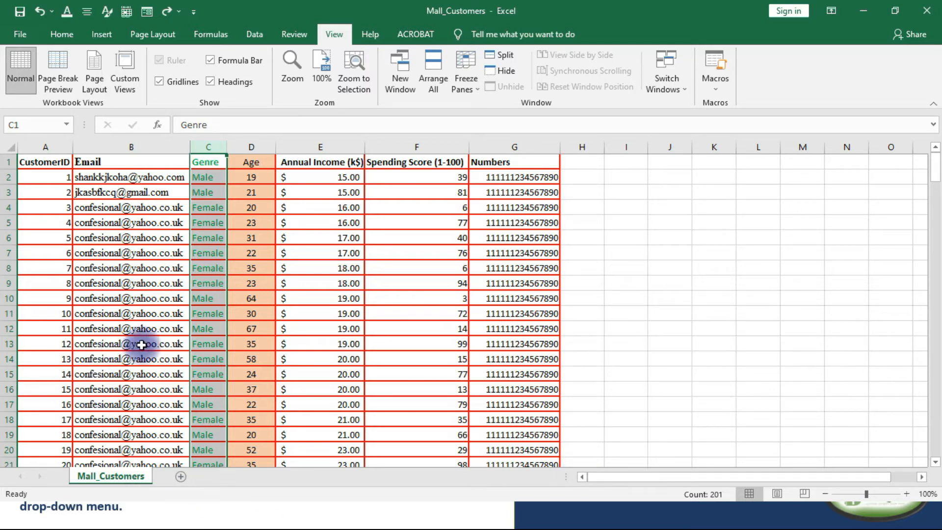
Unfreeze the panes that hold the CustomerID and Email columns in place.
click(346, 265)
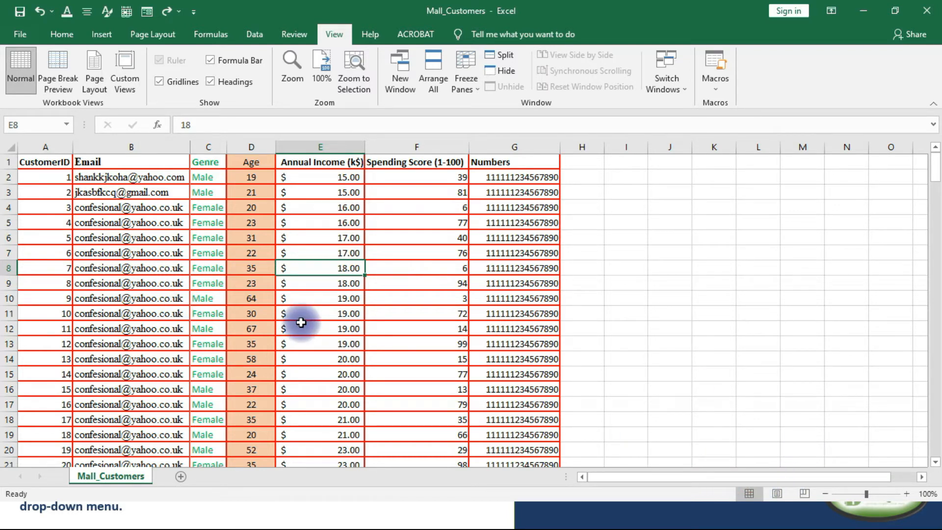
click(351, 238)
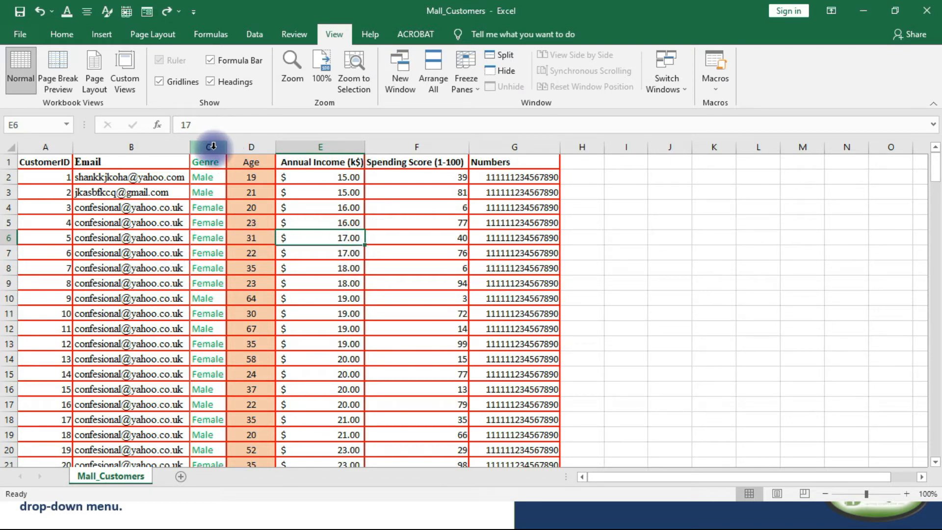
scroll(210, 222, down, 3)
scroll(210, 223, up, 3)
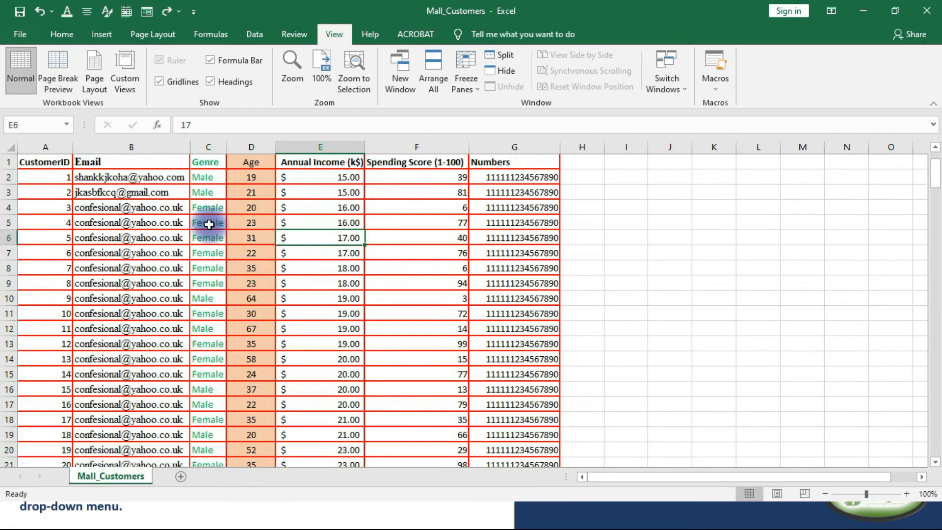
click(204, 144)
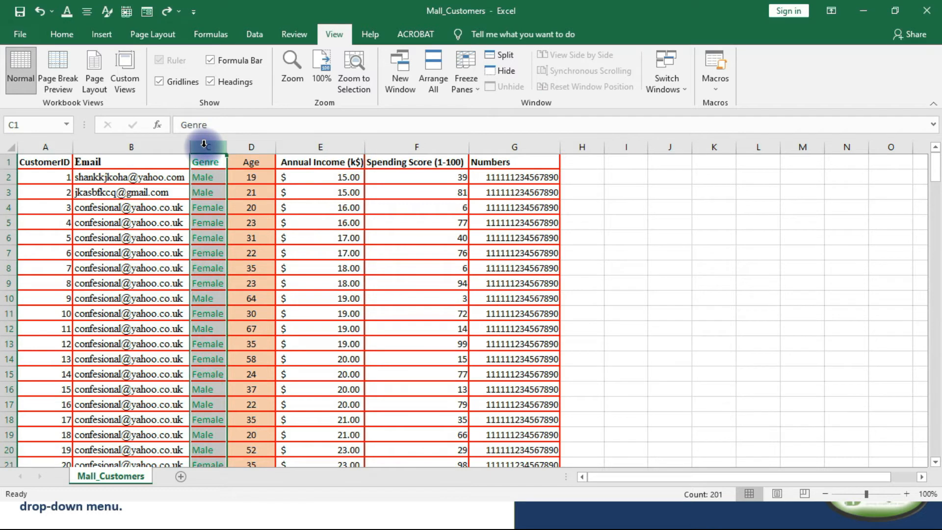
click(476, 89)
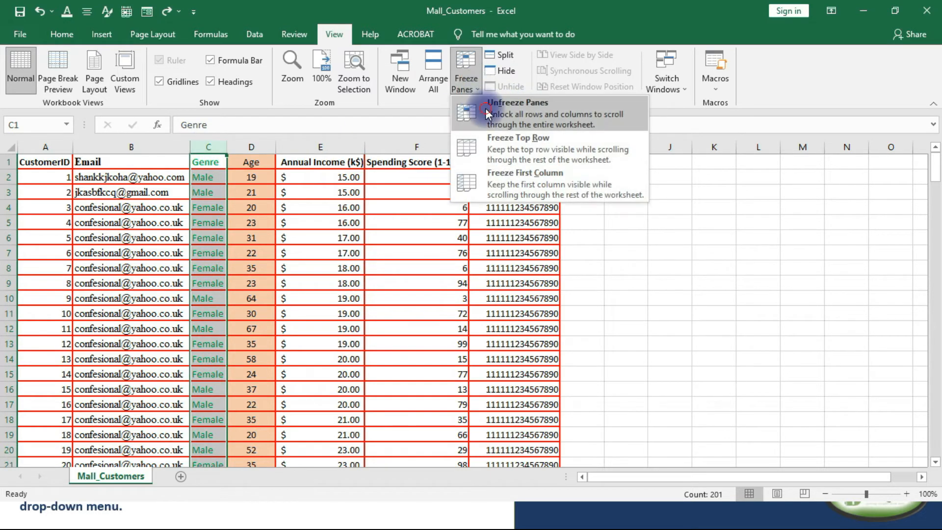
click(485, 106)
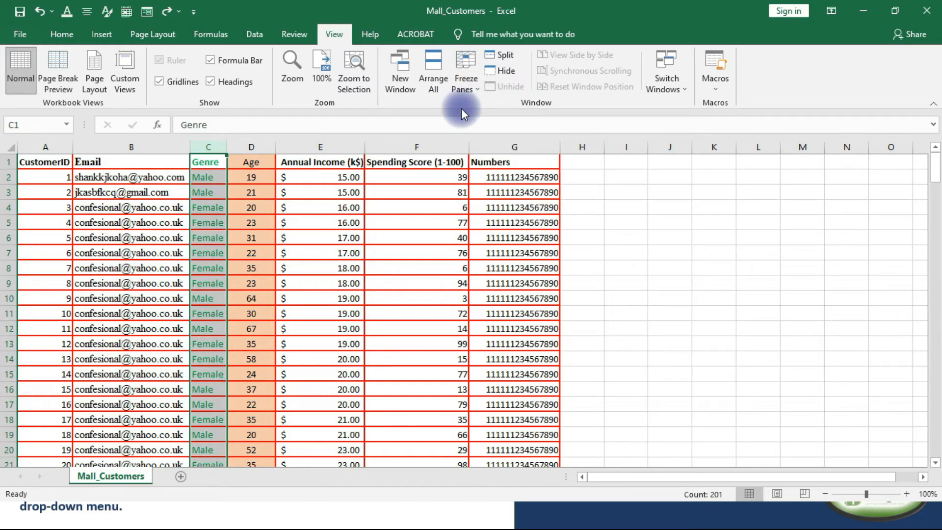
Freeze the panes above row 3 and check rows 1 and 2 while moving through the customer records.
click(8, 192)
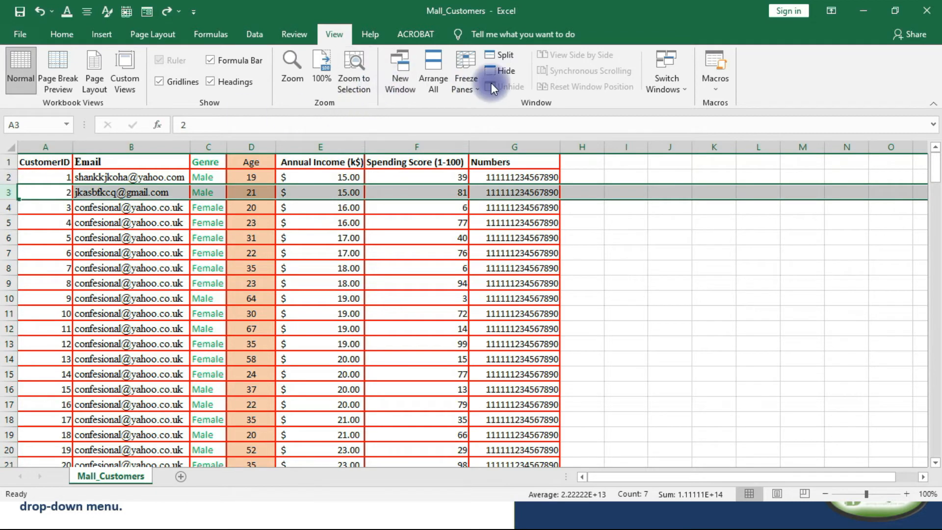
click(467, 85)
click(493, 120)
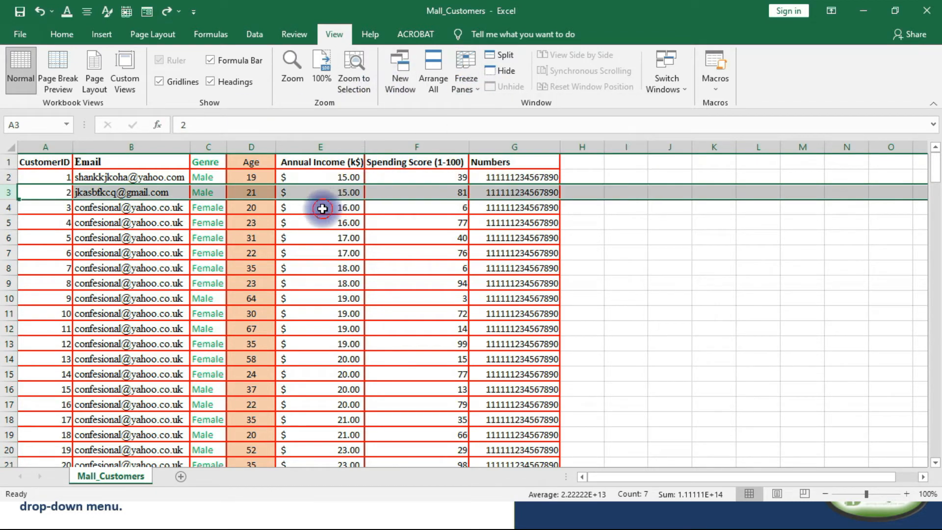
click(67, 208)
scroll(137, 236, down, 4)
scroll(148, 235, up, 4)
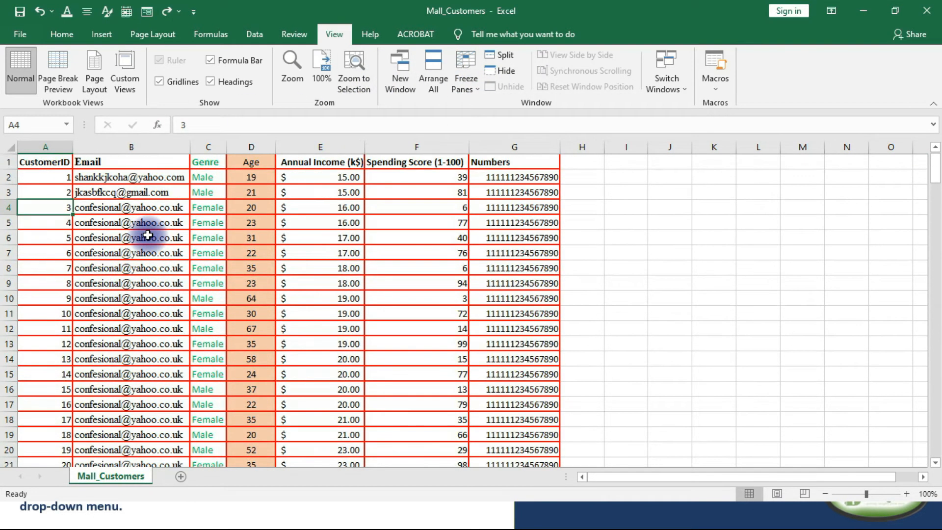
click(594, 282)
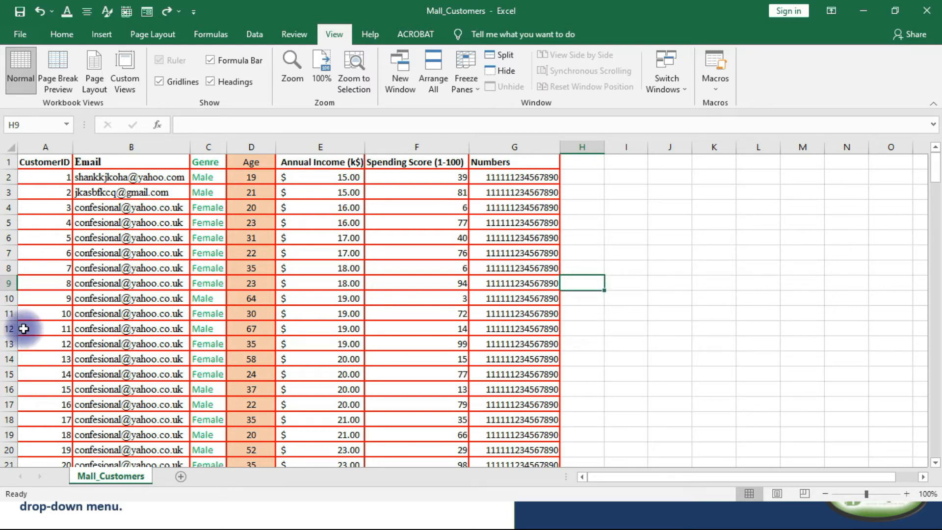
Copy the e-mail address in cell B8 and paste it as the search term in Find and Replace.
click(107, 267)
right_click(107, 266)
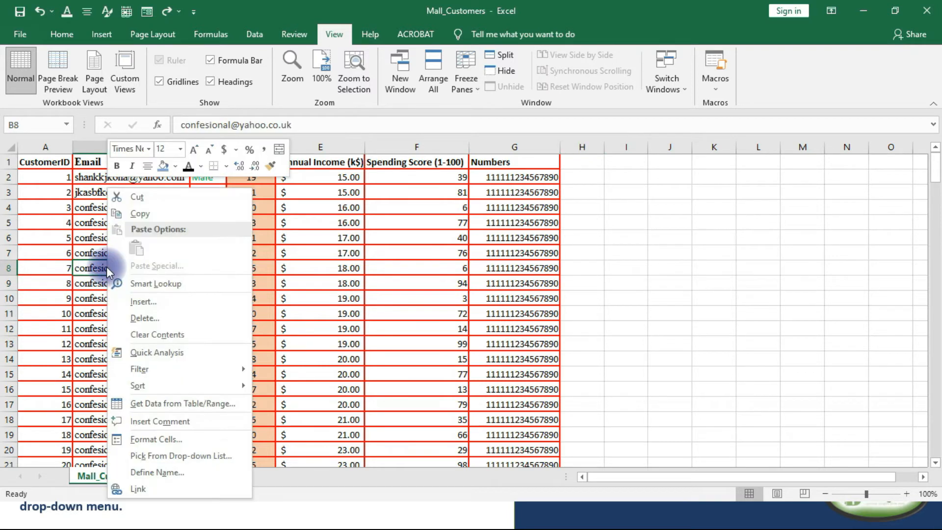
click(152, 212)
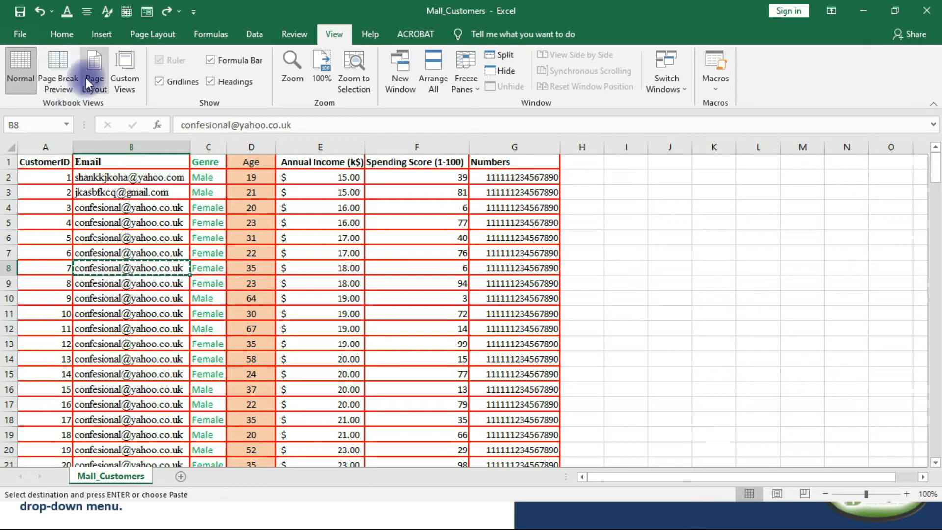
click(39, 32)
click(21, 38)
click(56, 36)
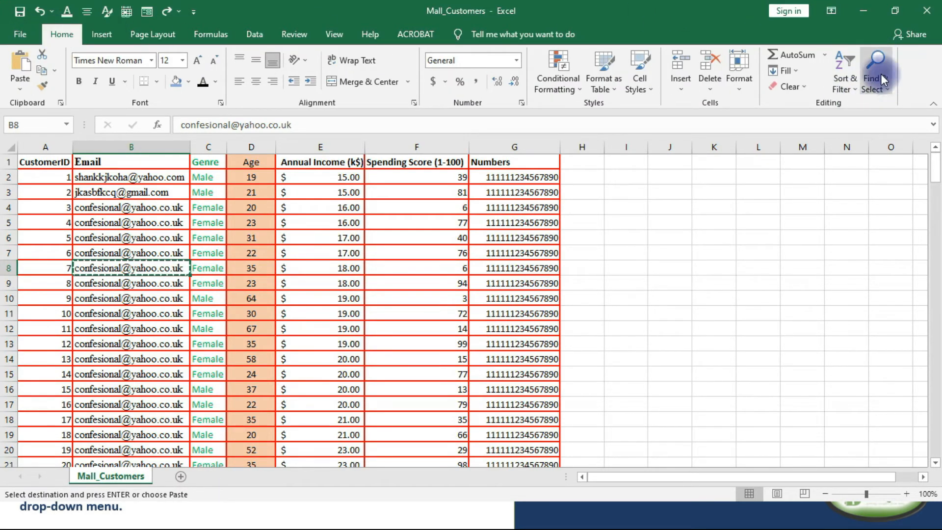
click(889, 93)
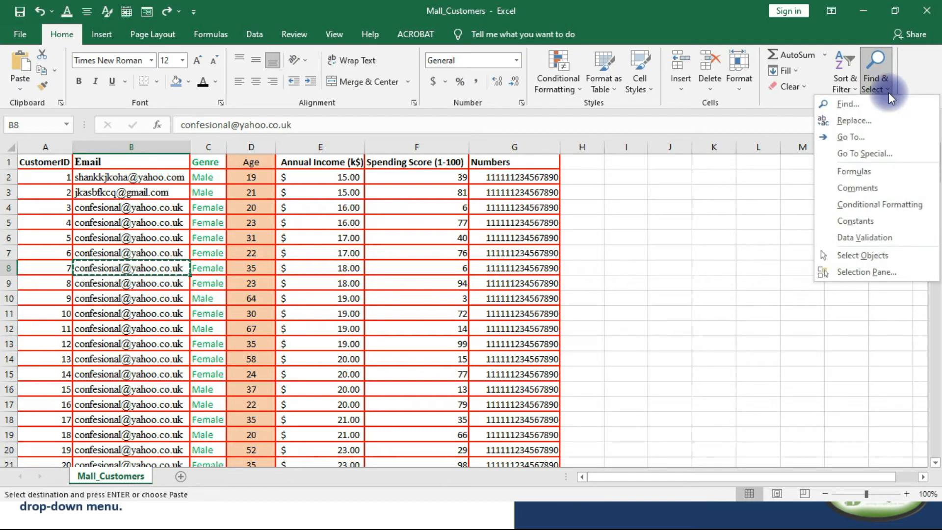
click(846, 104)
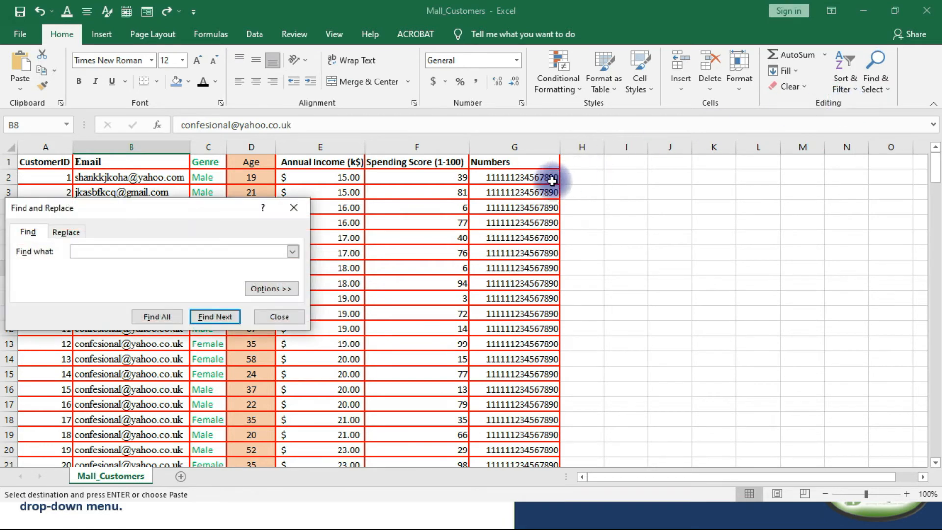
right_click(141, 251)
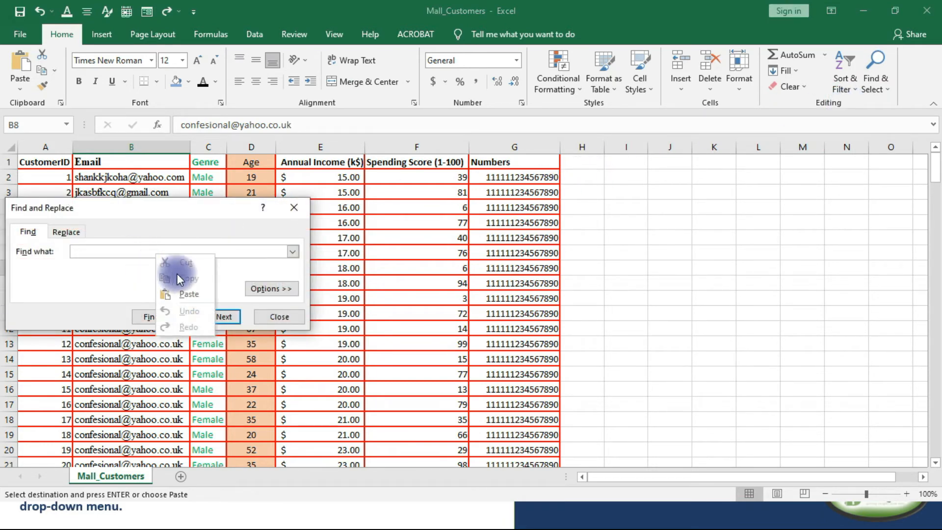
click(187, 294)
Find successive occurrences of the copied e-mail address in the Email column, keeping the search dialog clear of that column.
click(218, 321)
drag(170, 155, 419, 154)
click(455, 250)
click(455, 249)
click(455, 250)
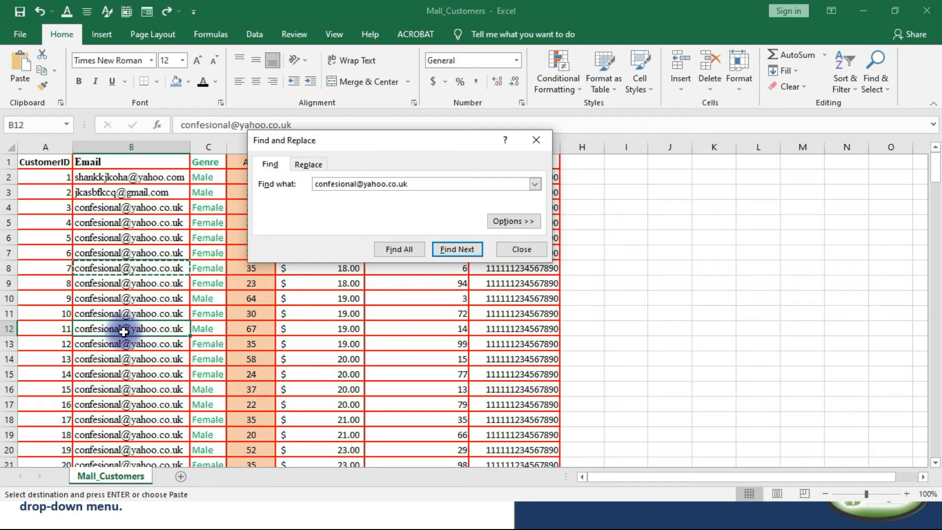
click(466, 251)
click(466, 251)
click(466, 251)
click(466, 251)
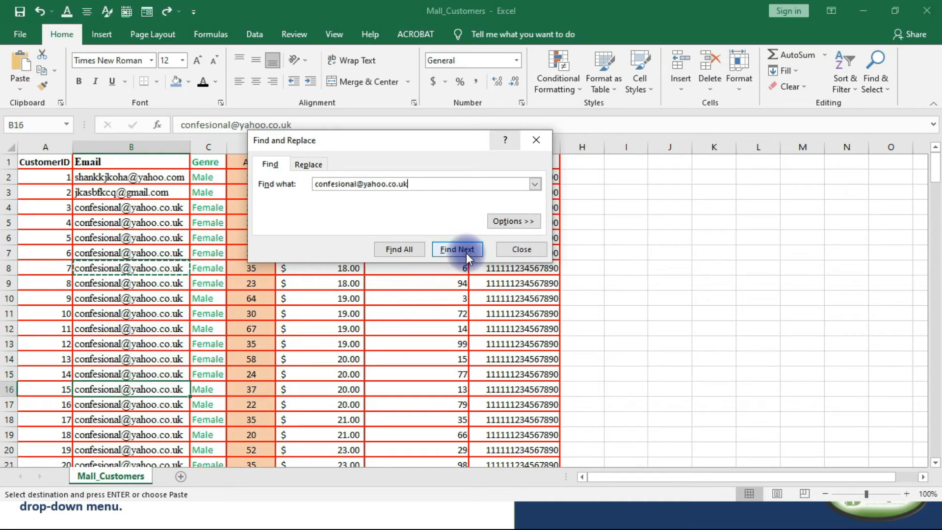
Enter a different e-mail address as the replacement and replace only the occurrence in cell B16.
click(306, 163)
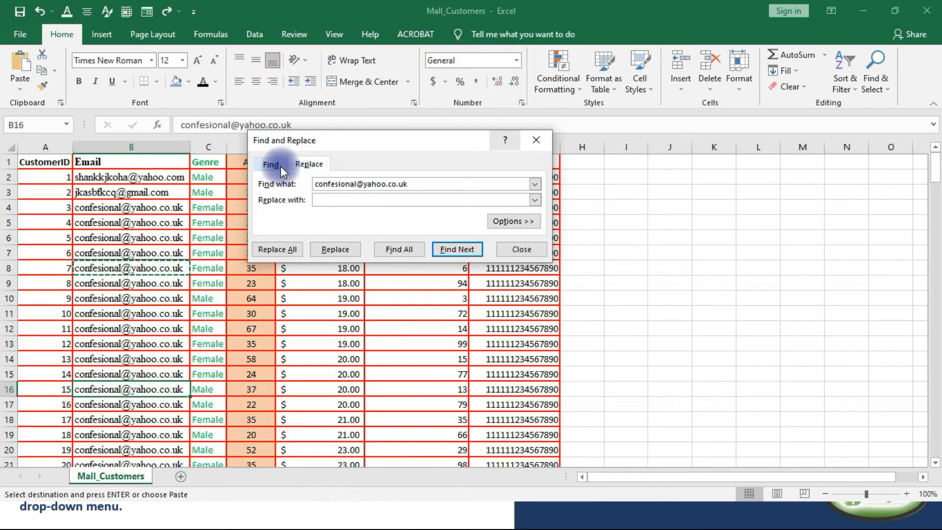
click(272, 165)
click(305, 165)
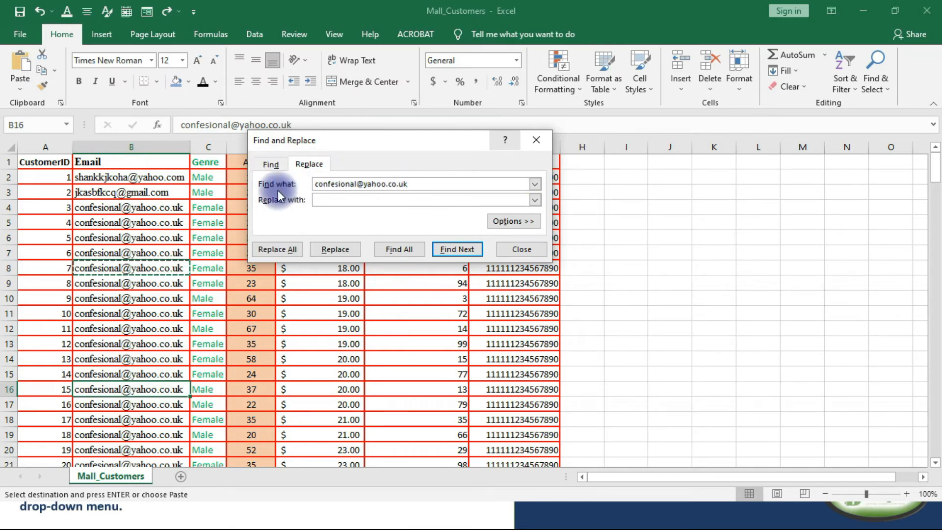
drag(411, 185, 326, 184)
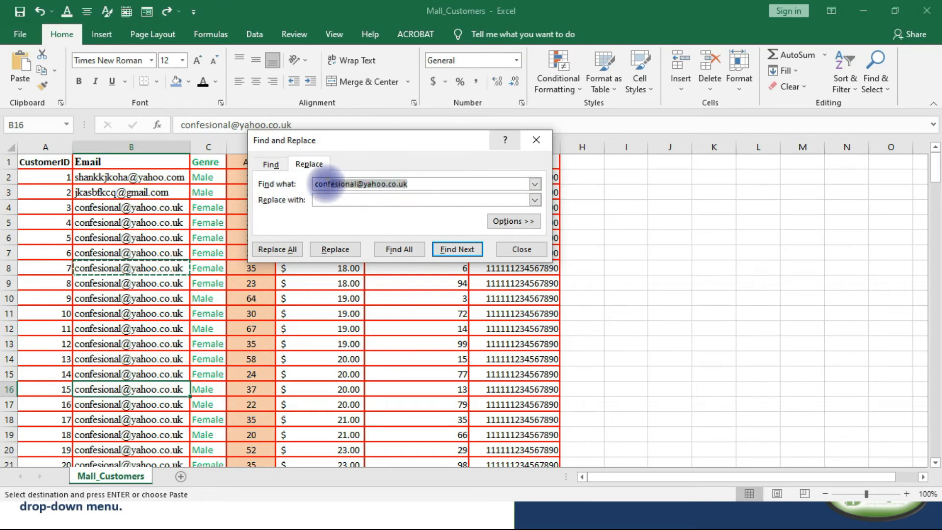
click(323, 200)
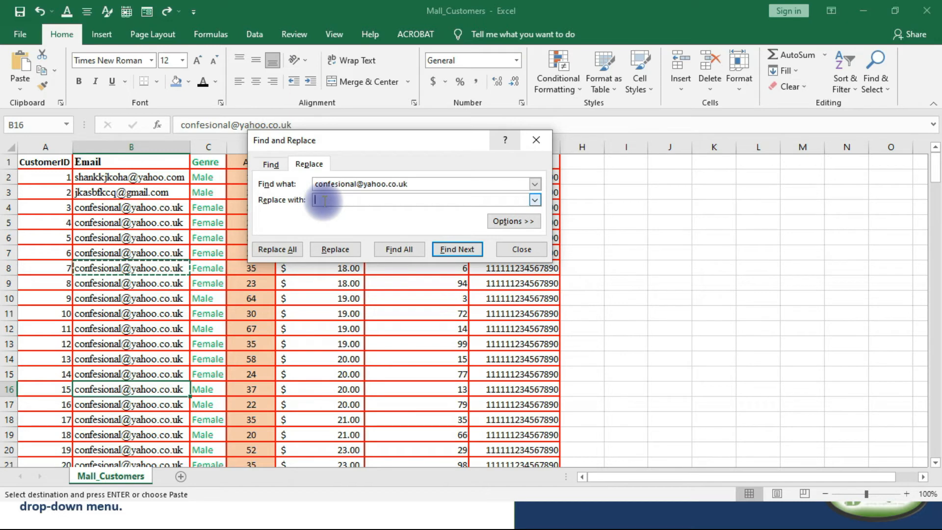
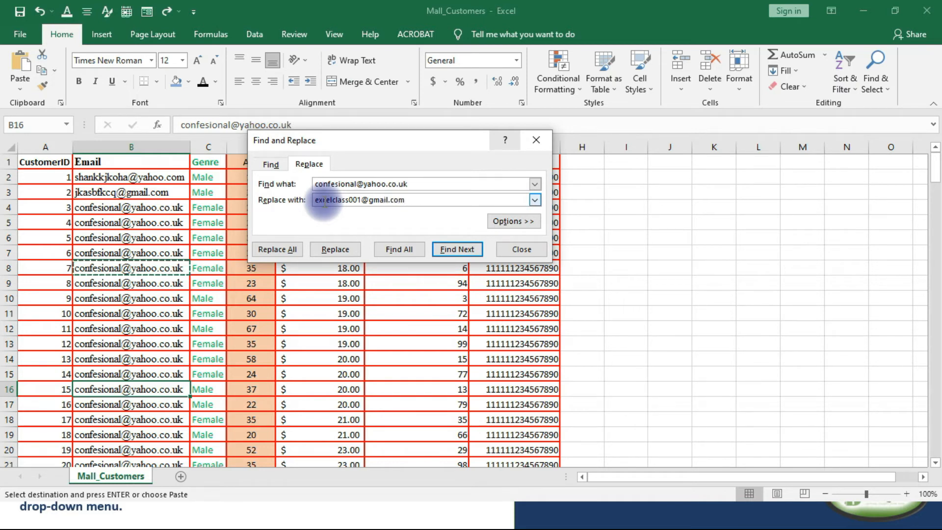
click(341, 252)
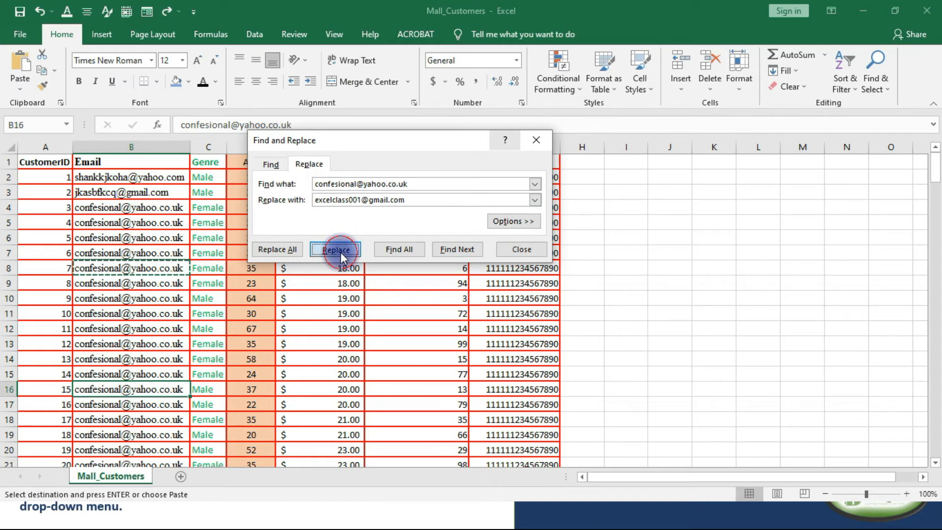
click(155, 388)
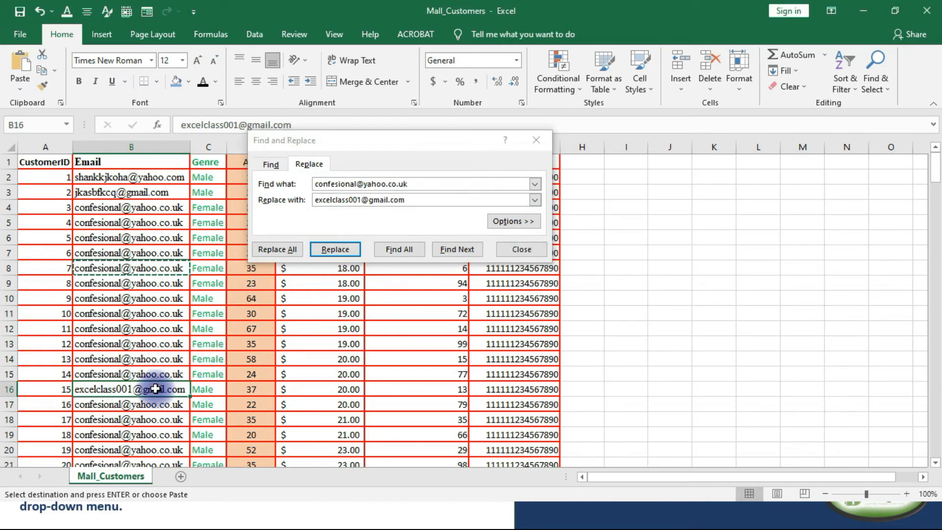
Replace all remaining occurrences of the searched e-mail address, close Find and Replace, and check the Email column.
click(293, 248)
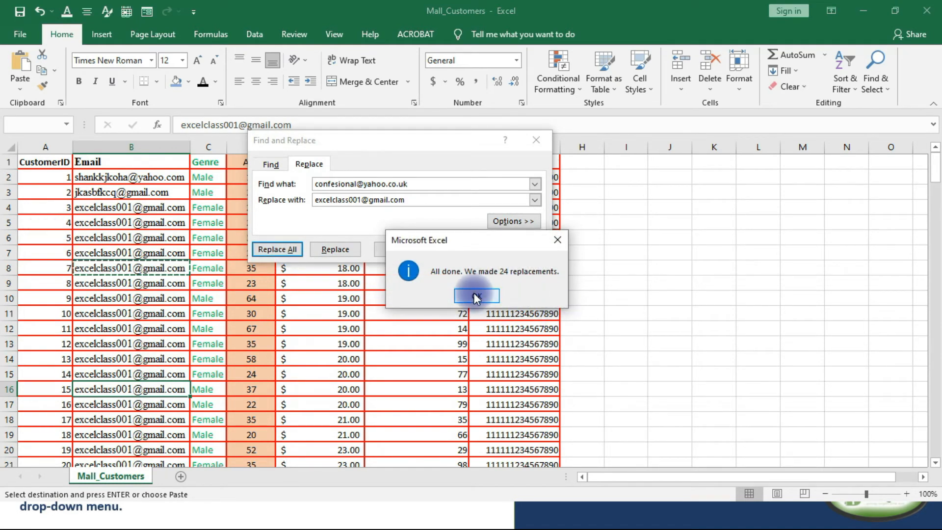
click(476, 295)
scroll(130, 299, down, 9)
scroll(129, 308, down, 16)
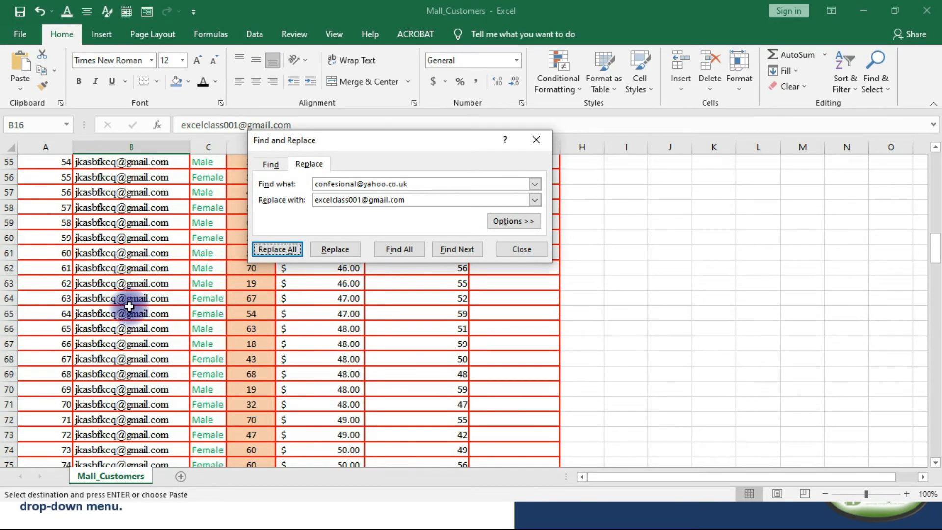
scroll(135, 306, up, 20)
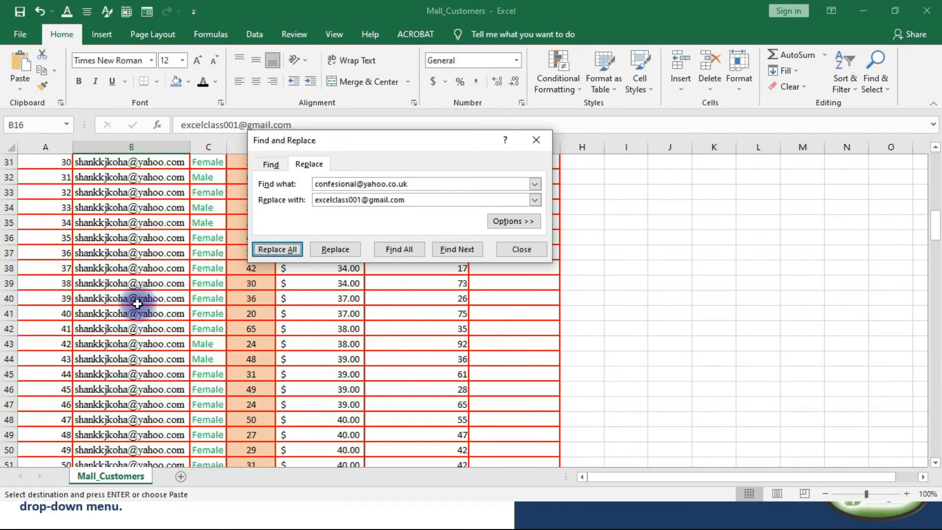
click(522, 249)
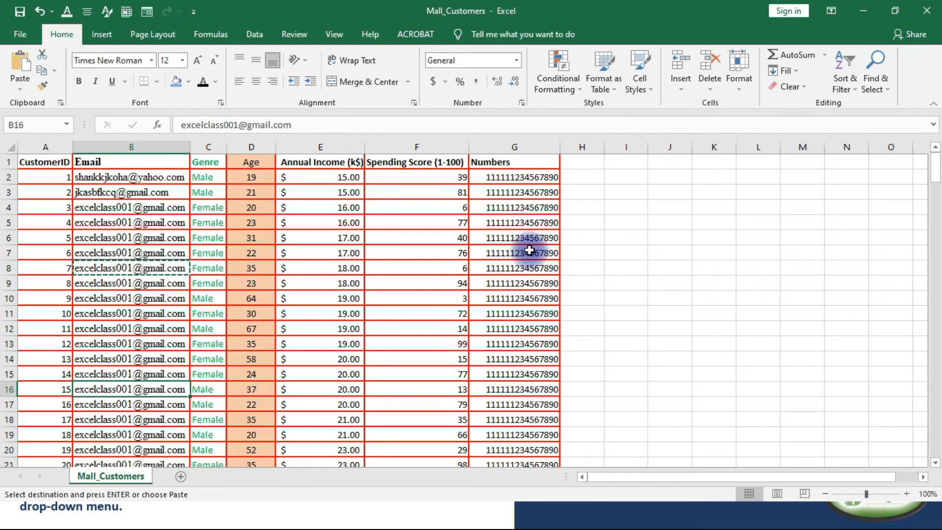
scroll(183, 273, down, 15)
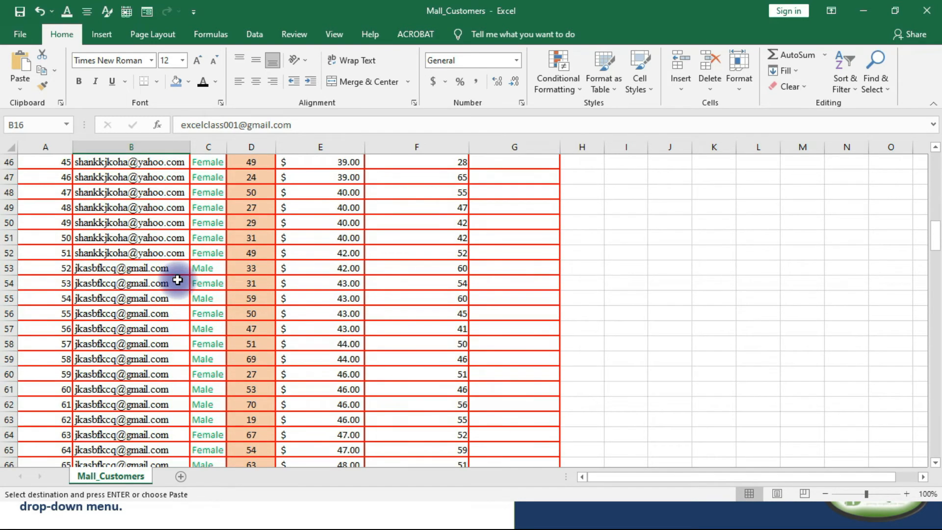
scroll(177, 280, up, 11)
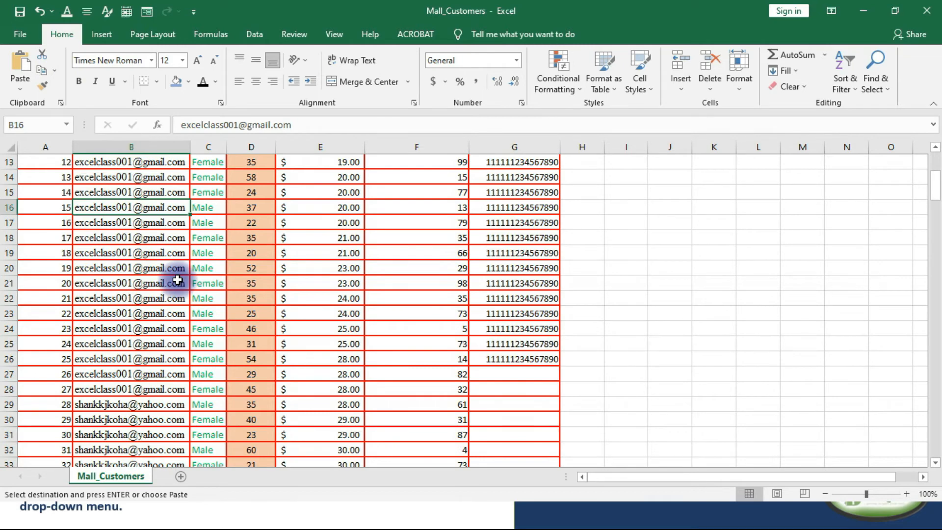
scroll(178, 279, up, 4)
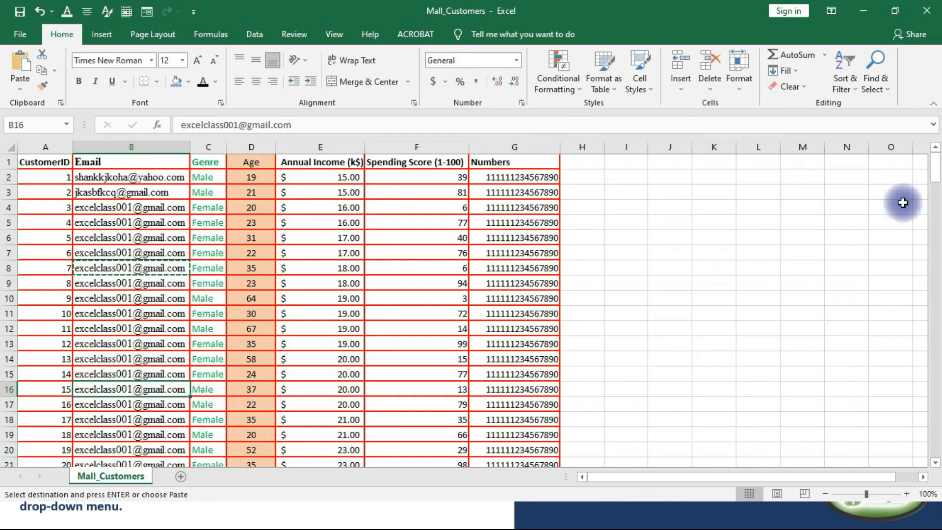
Reopen Replace and copy the current replacement e-mail address into the search term.
click(879, 89)
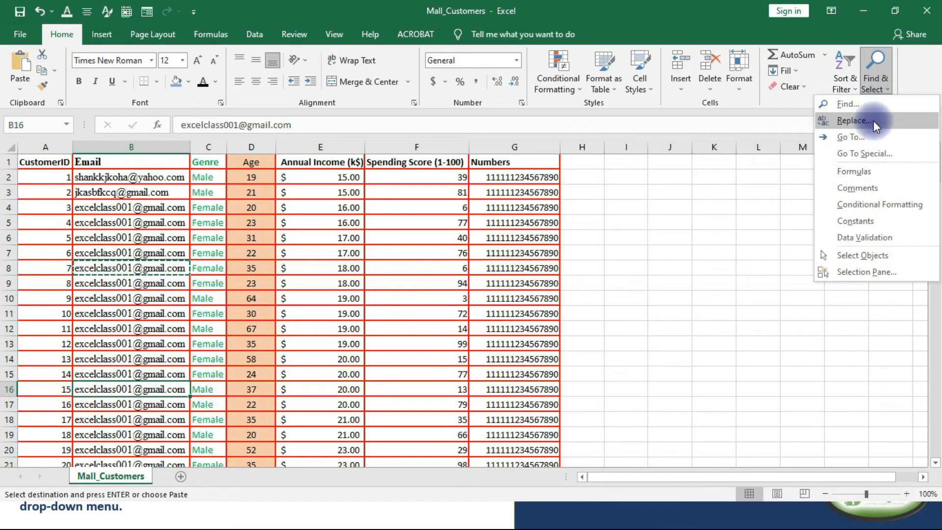
click(866, 125)
click(395, 199)
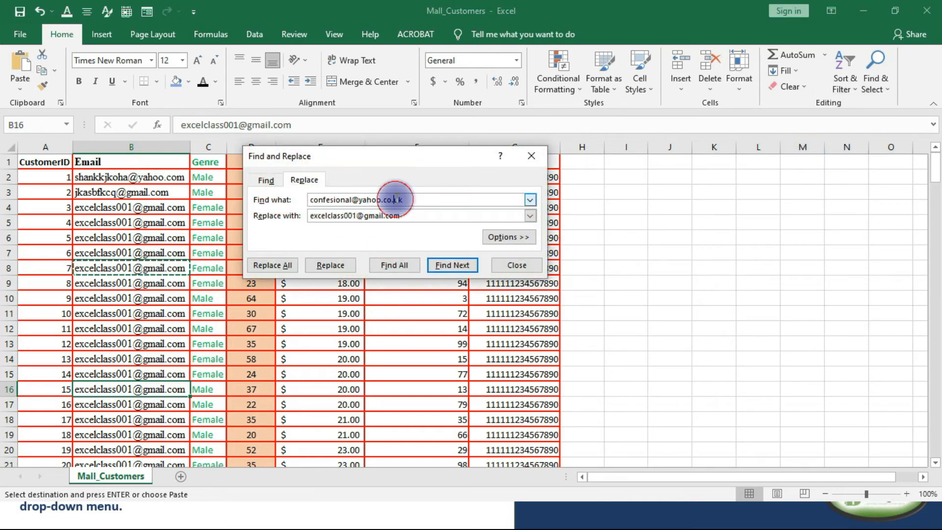
drag(415, 215, 294, 222)
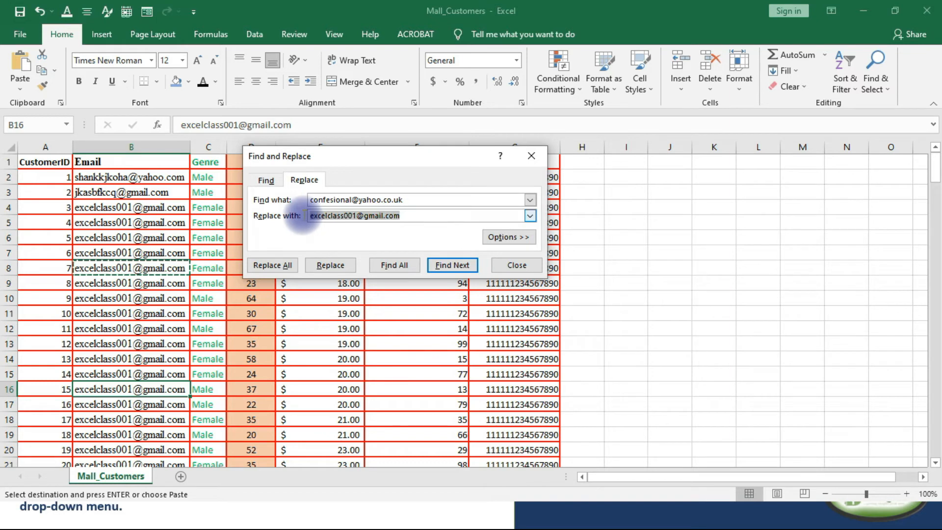
right_click(314, 217)
click(346, 239)
click(343, 201)
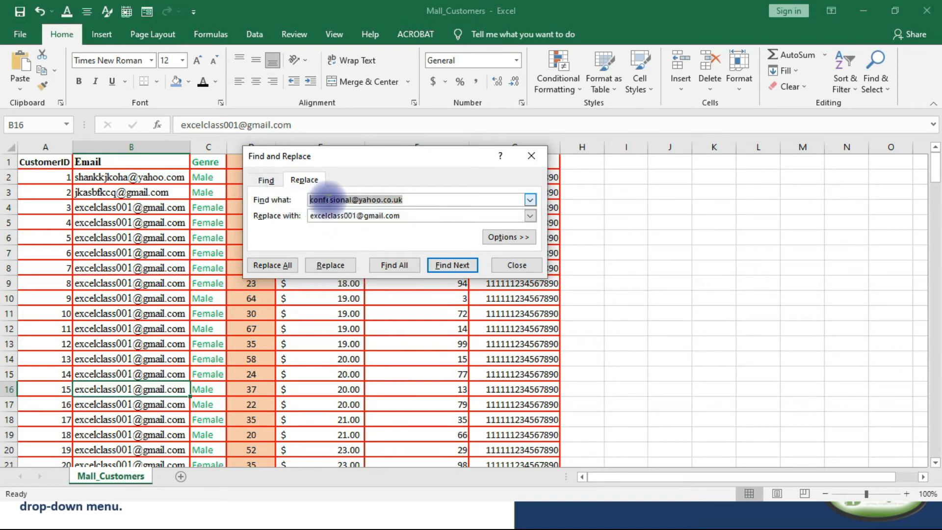
right_click(334, 201)
click(350, 239)
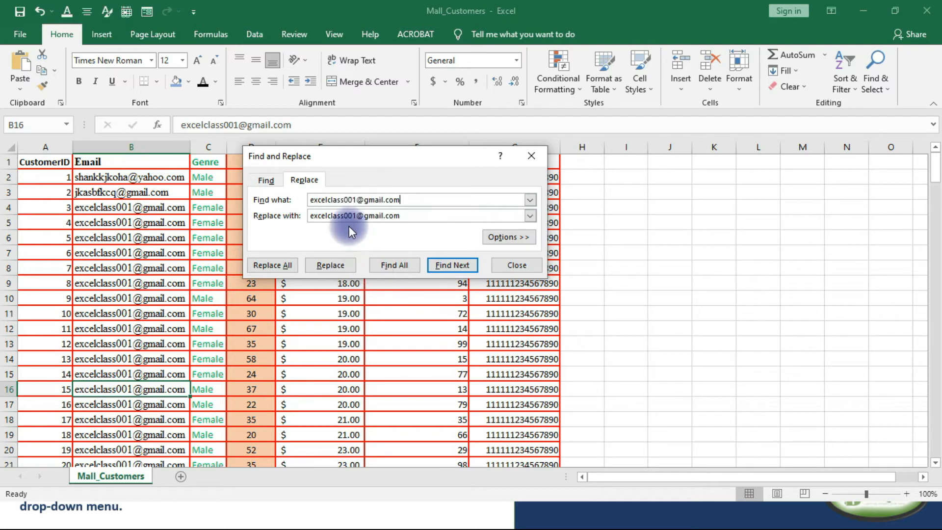
Enter a new e-mail address as the replacement and replace all matches in the Email column.
double_click(310, 200)
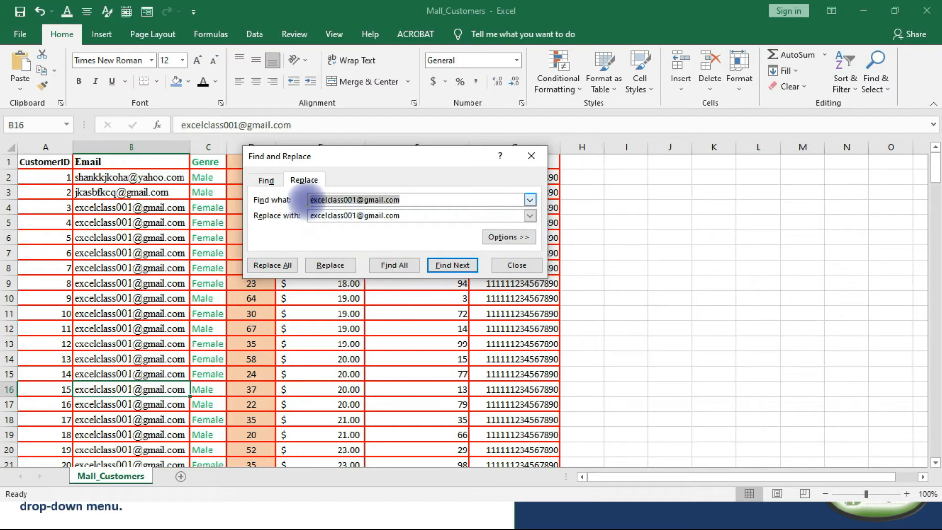
click(410, 216)
double_click(316, 215)
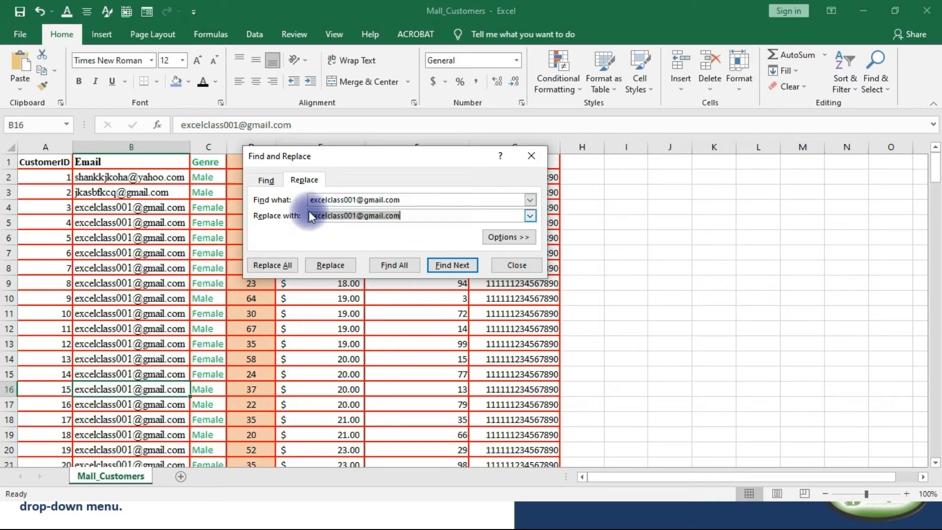
key(BackSpace)
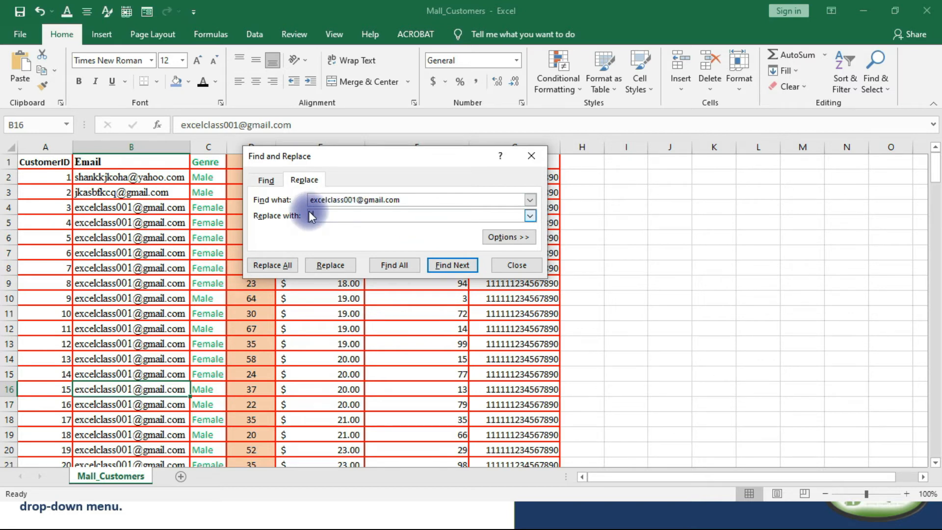
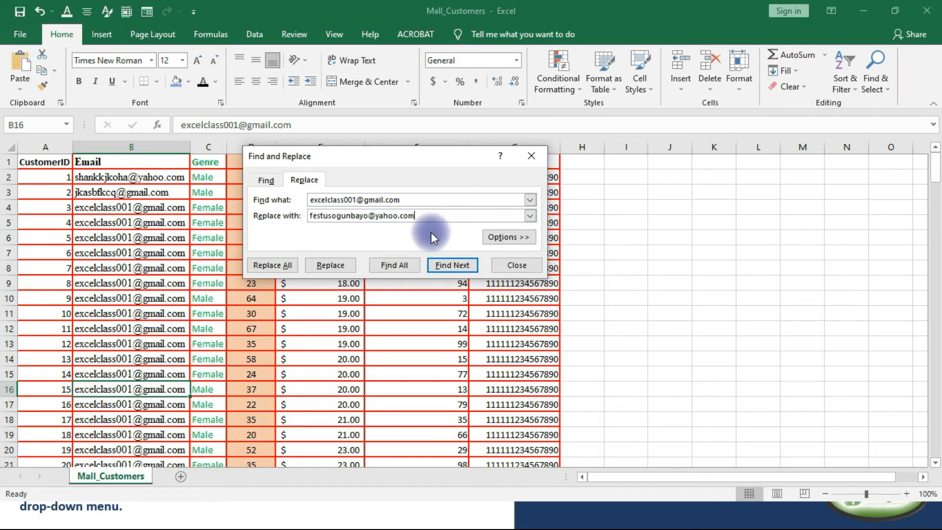
click(288, 263)
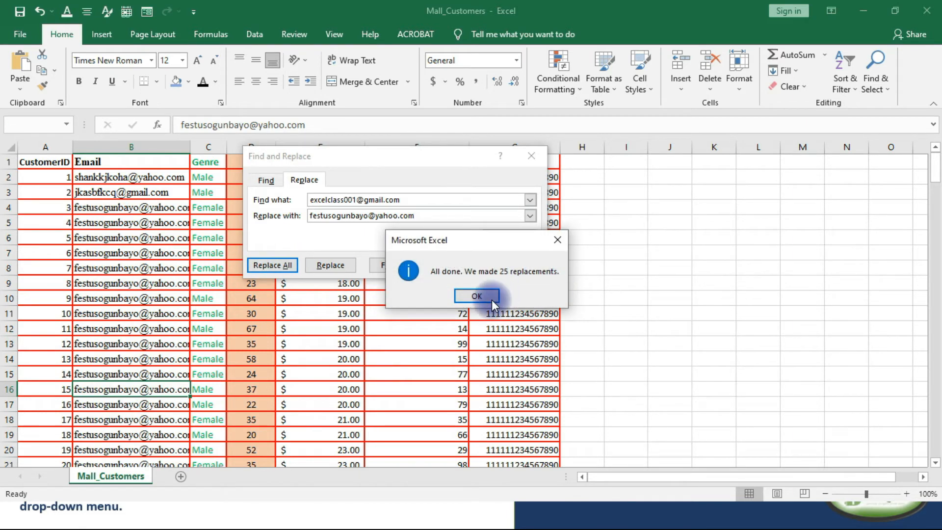
click(491, 298)
Copy the e-mail address in cell B2 and paste it over the current search term in Find and Replace.
click(112, 179)
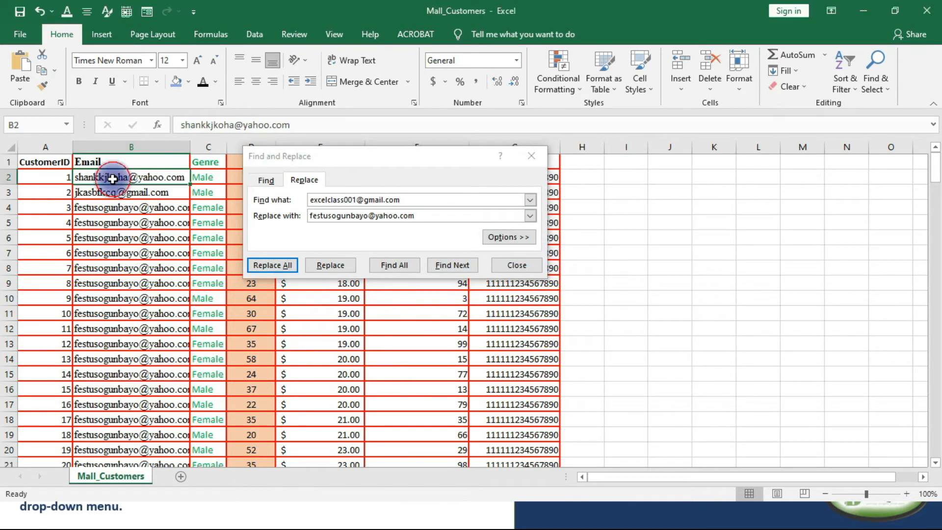
right_click(113, 178)
click(141, 201)
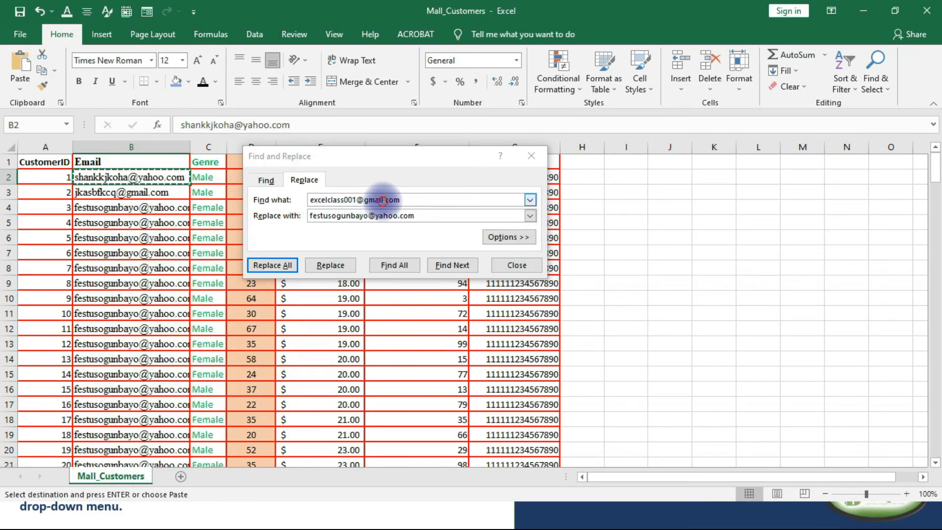
drag(400, 200, 317, 199)
right_click(327, 198)
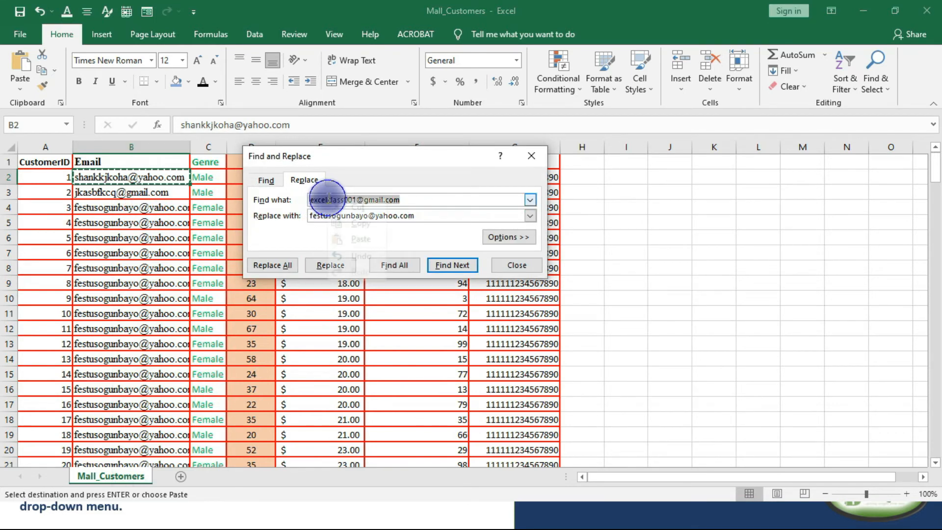
click(358, 239)
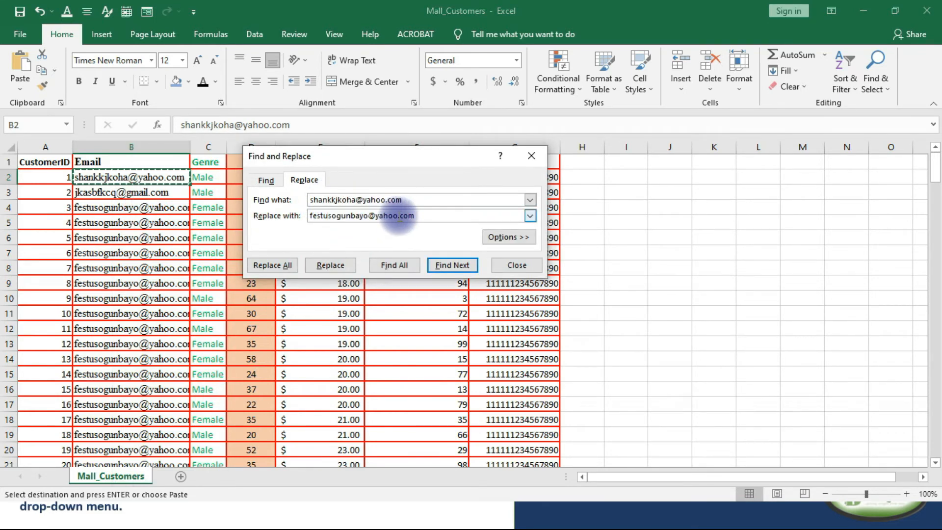
Change the user name in the replacement e-mail address and replace all matches of the B2 address.
click(329, 217)
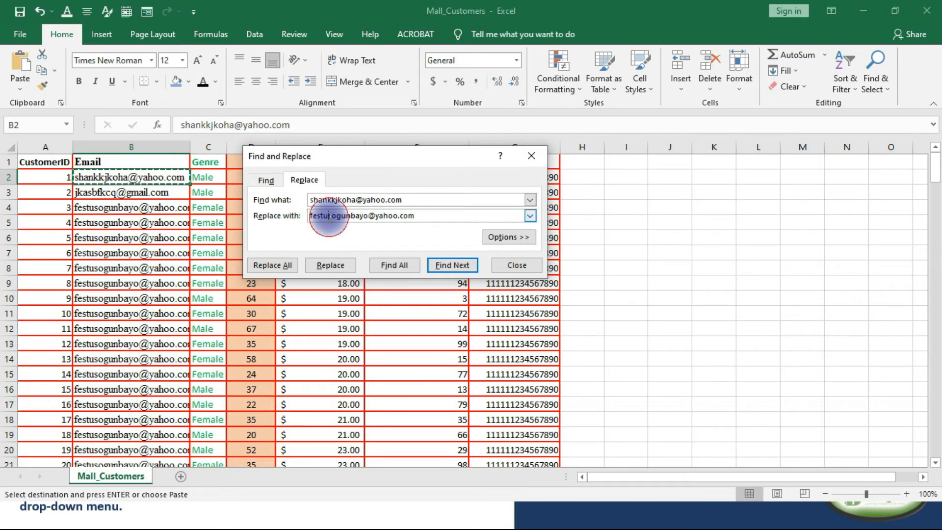
drag(329, 216, 305, 221)
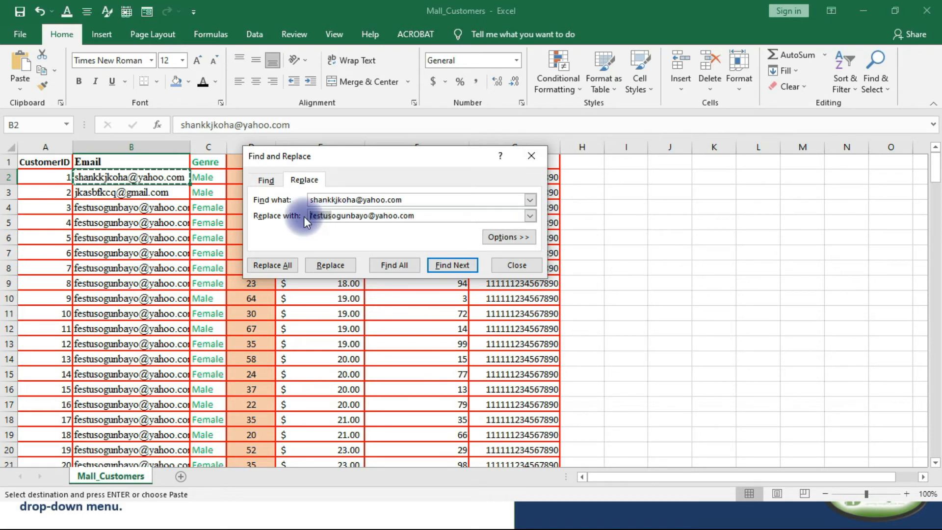
click(377, 214)
drag(377, 214, 344, 215)
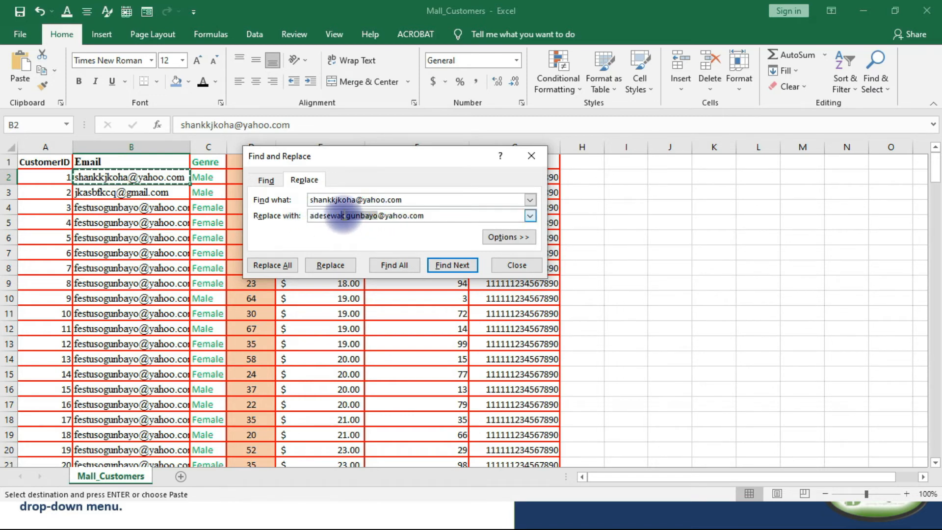
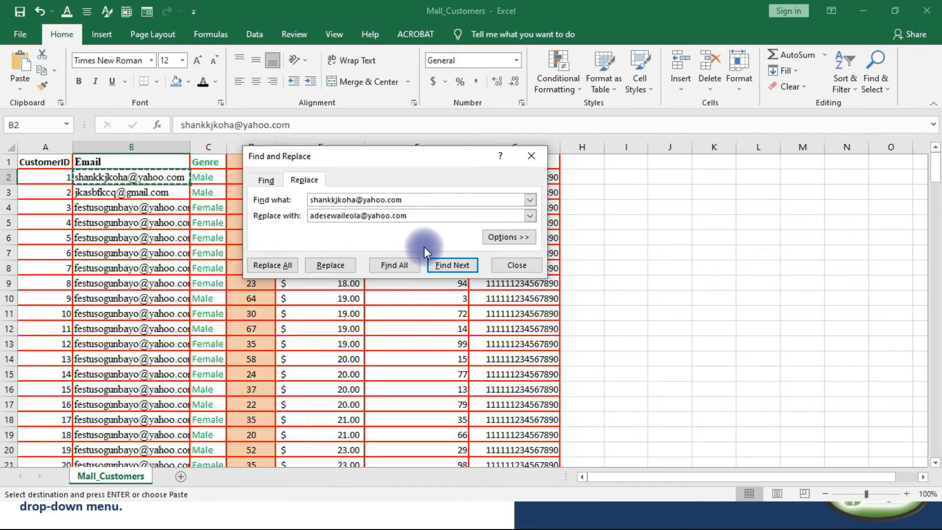
click(275, 265)
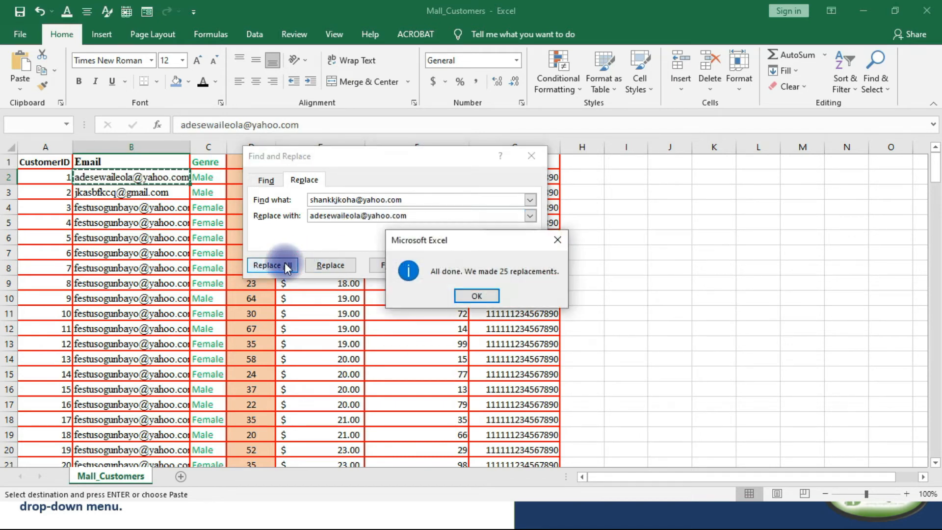
click(466, 296)
Copy the e-mail address in cell B3 and paste it over the search term.
click(100, 193)
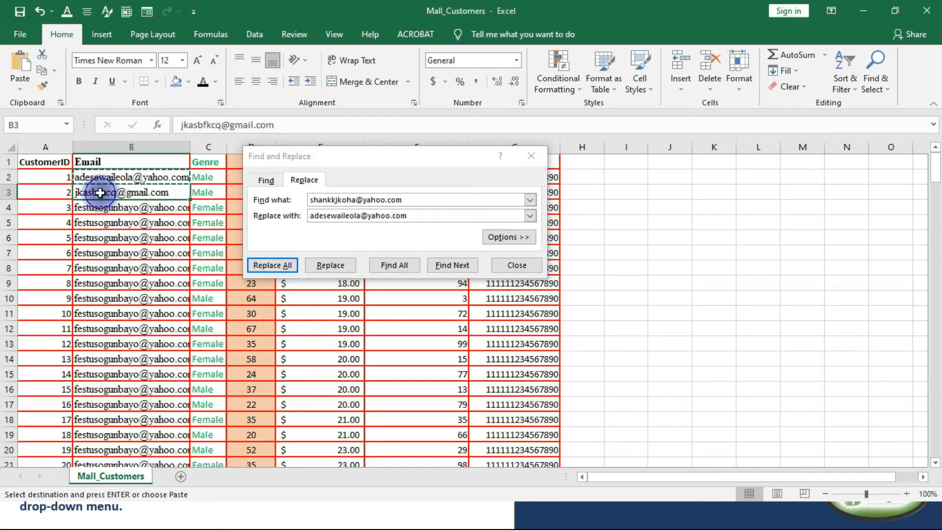
right_click(101, 187)
click(126, 211)
click(406, 200)
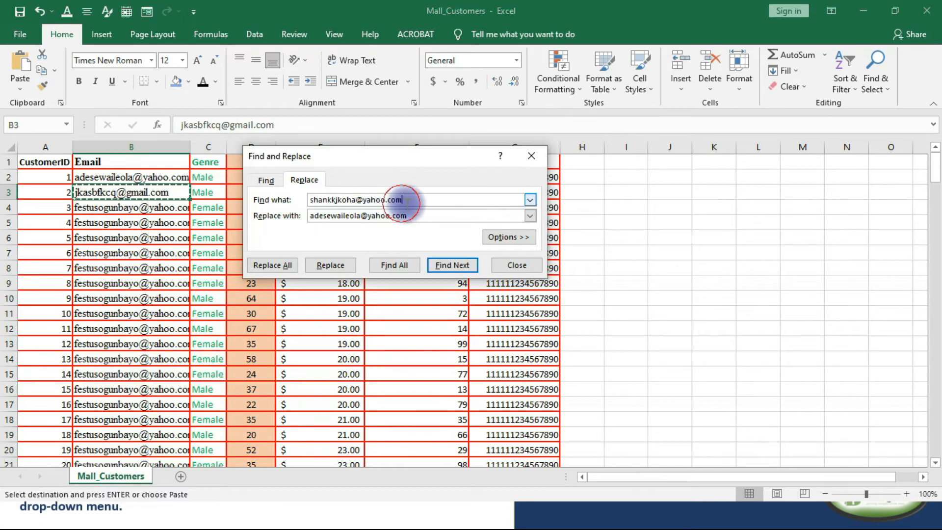
double_click(405, 200)
right_click(332, 207)
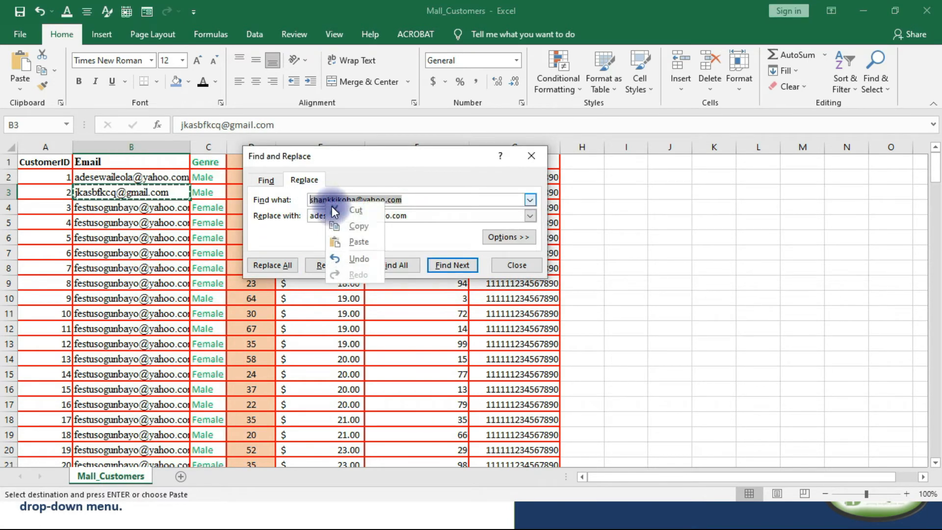
click(349, 241)
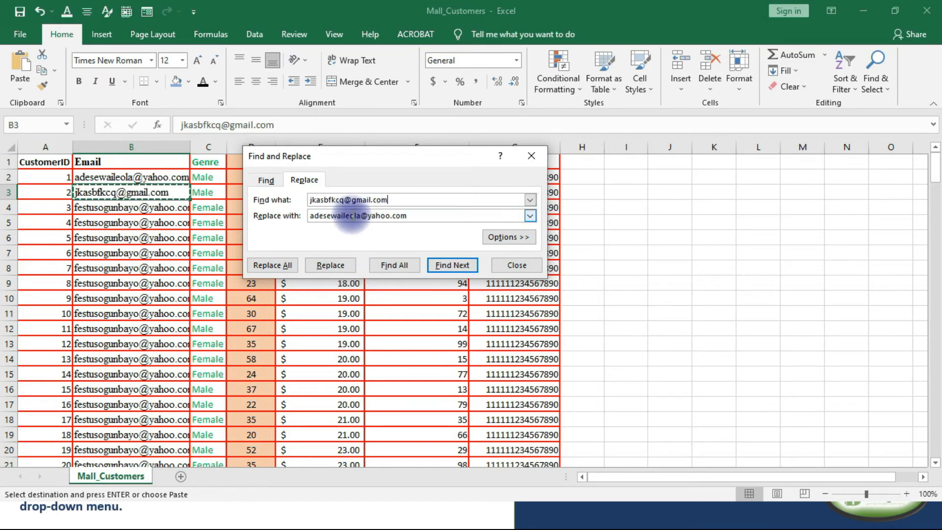
Enter another user name in the replacement e-mail address, replace all matches, and close Find and Replace to check the Email column.
drag(357, 218, 299, 218)
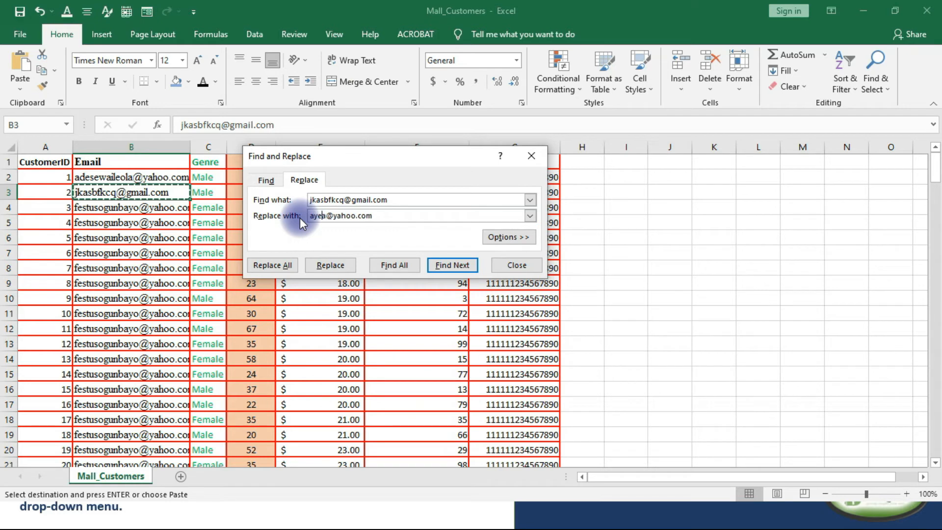
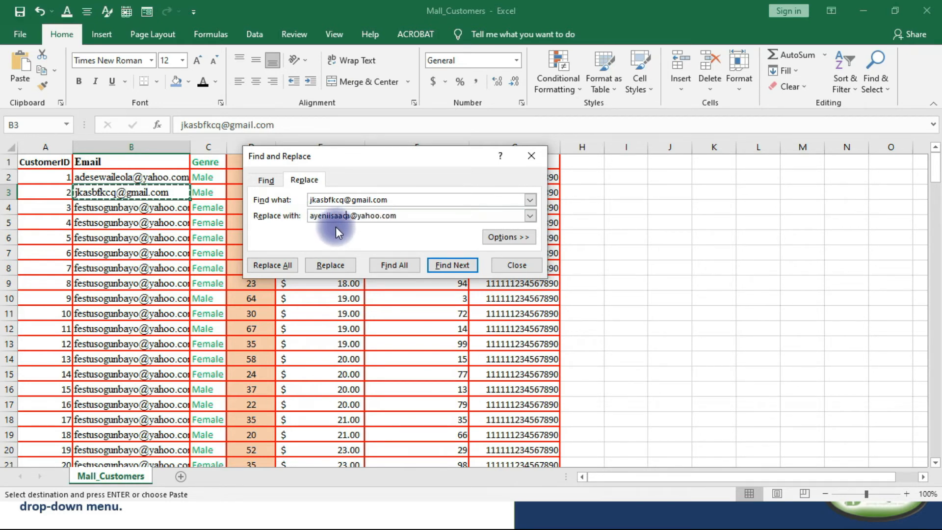
key(Delete)
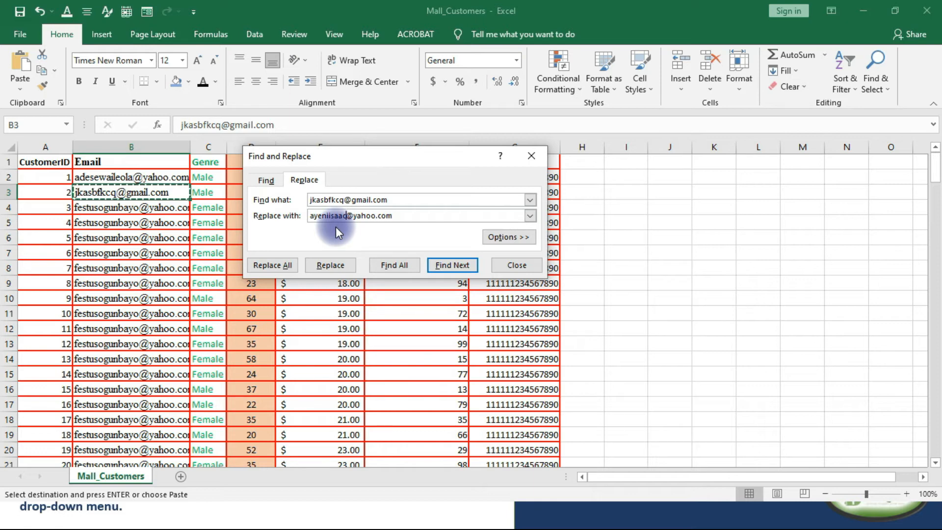
click(285, 265)
click(474, 293)
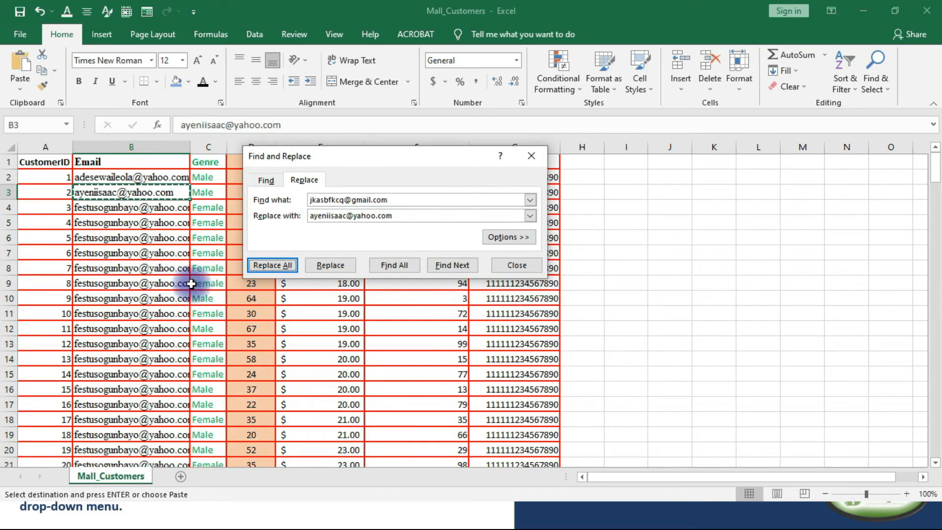
click(511, 265)
scroll(159, 251, down, 1)
scroll(160, 251, down, 20)
scroll(88, 273, up, 20)
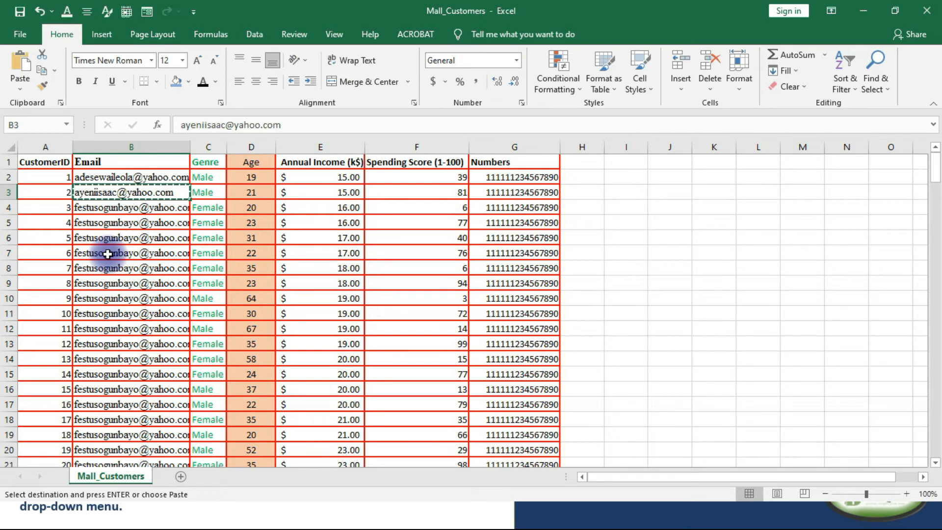
click(684, 305)
double_click(667, 298)
click(667, 299)
click(721, 380)
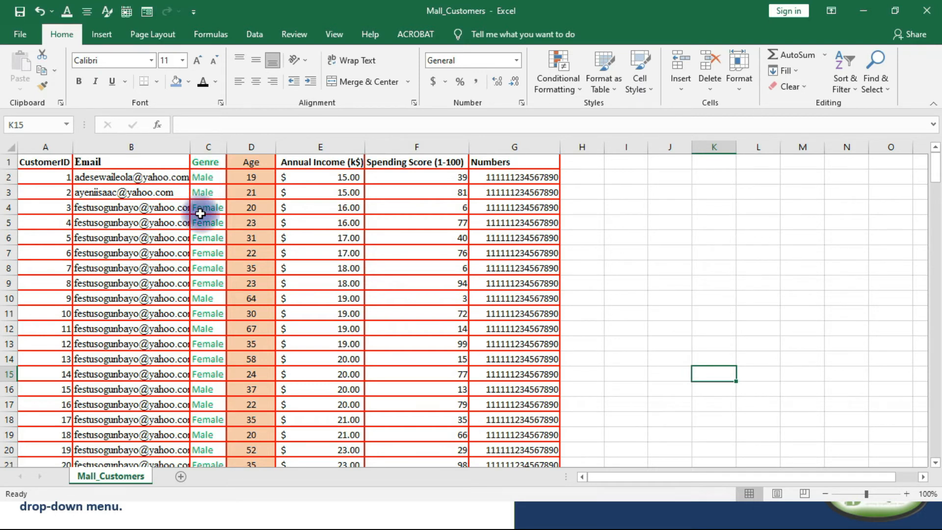
Insert a blank column between the Genre and Age columns.
click(239, 146)
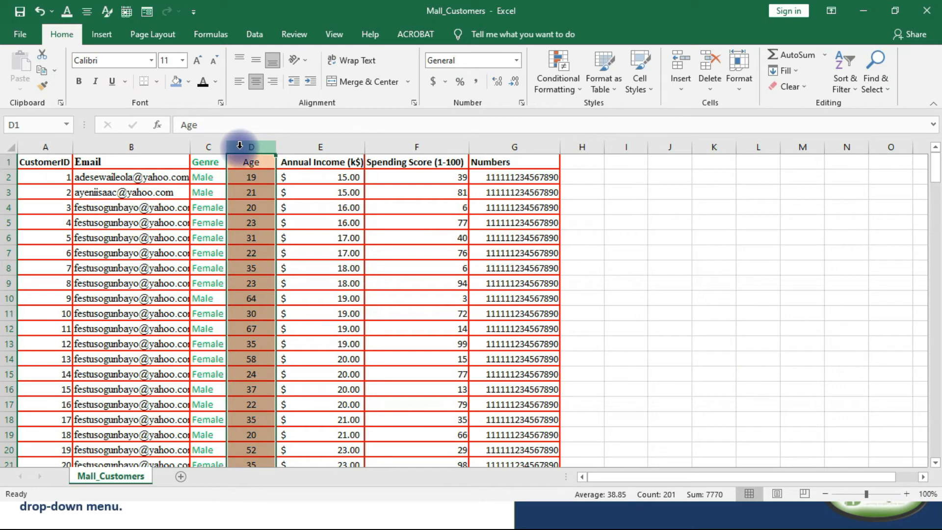
right_click(234, 203)
click(250, 297)
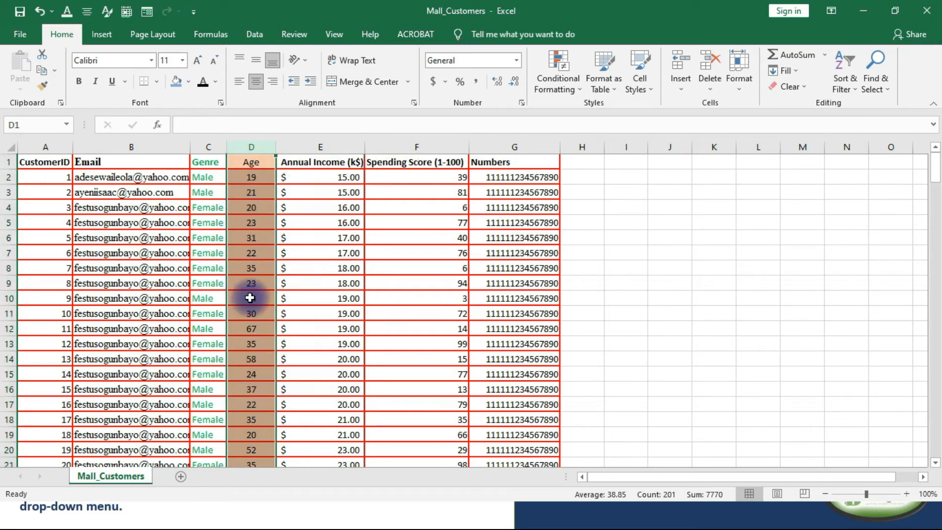
click(246, 190)
click(240, 161)
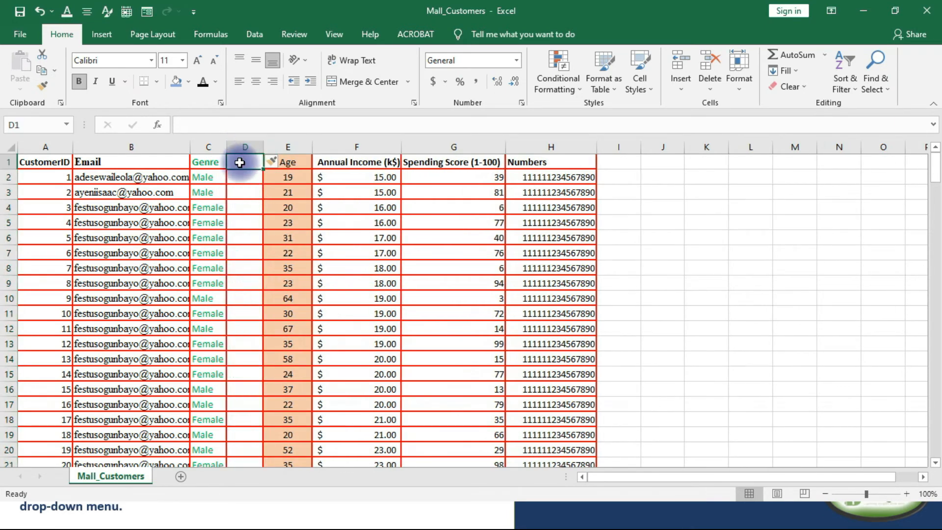
Enter Ma in cell D2, Flash Fill the rest of column D from that sample, and check the filled values.
click(238, 177)
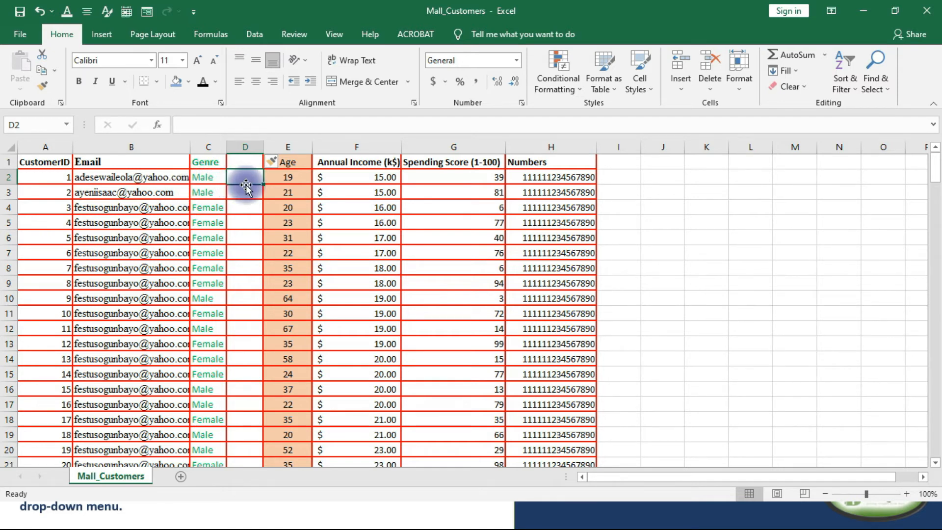
text(Ma)
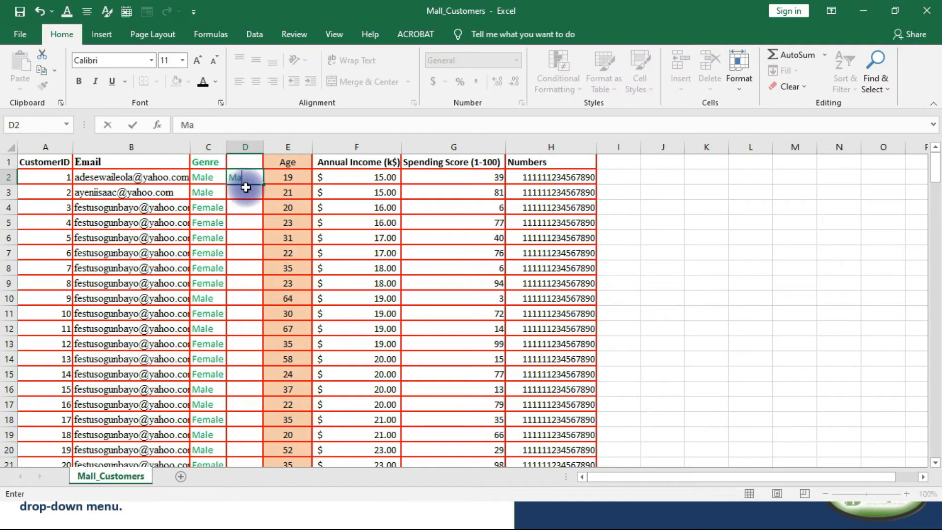
click(243, 191)
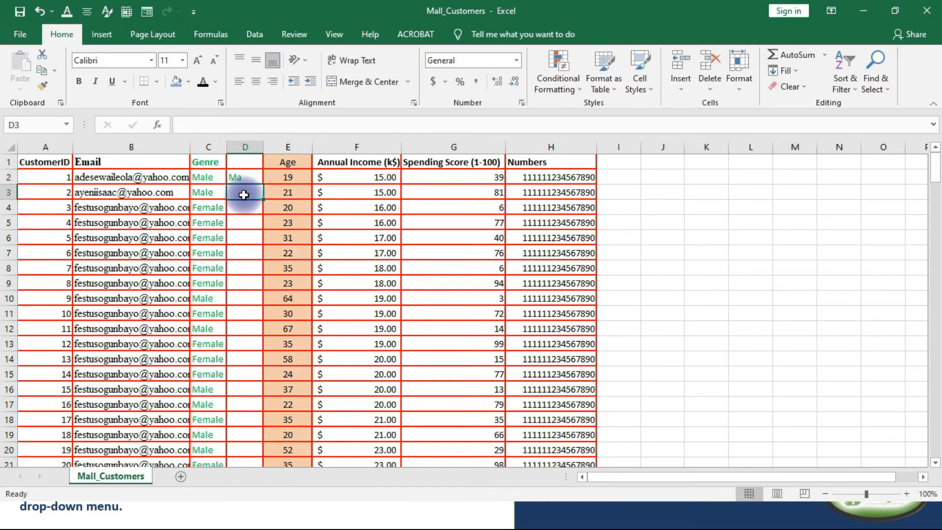
key(ctrl+e)
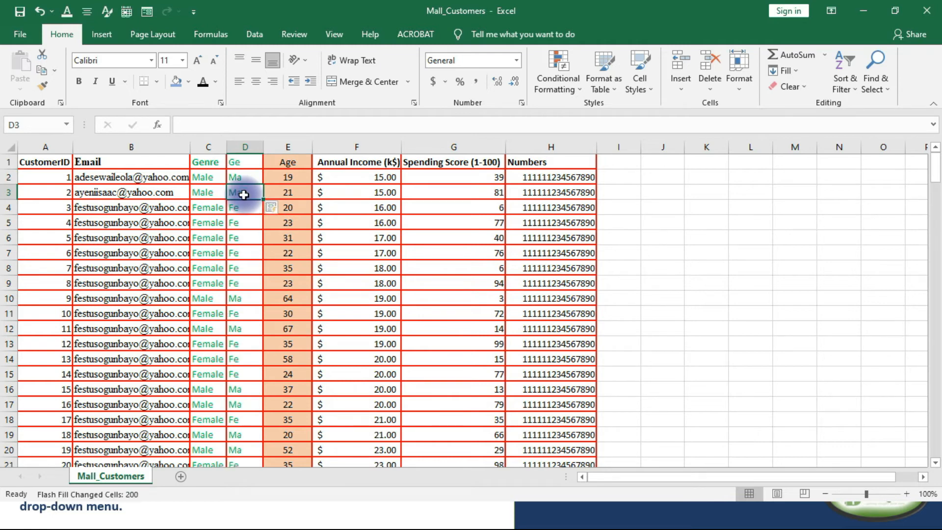
scroll(257, 204, down, 13)
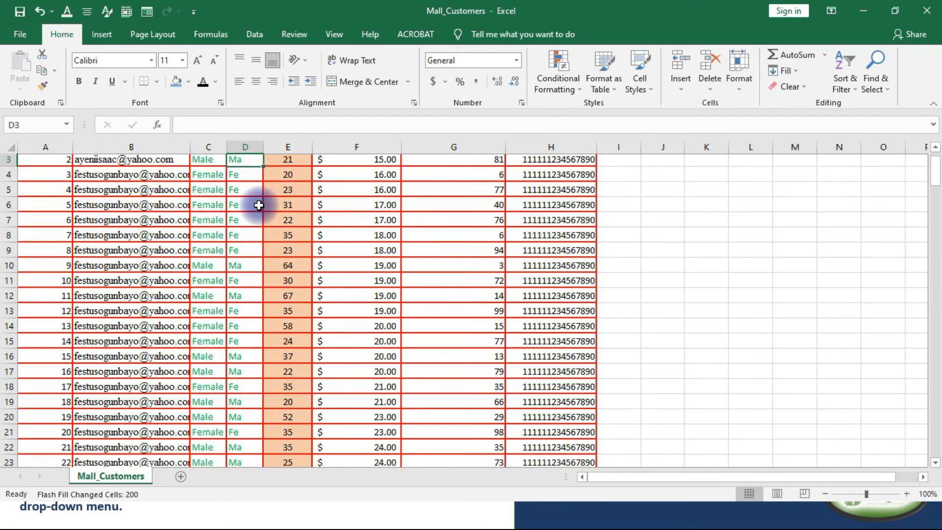
scroll(243, 254, down, 15)
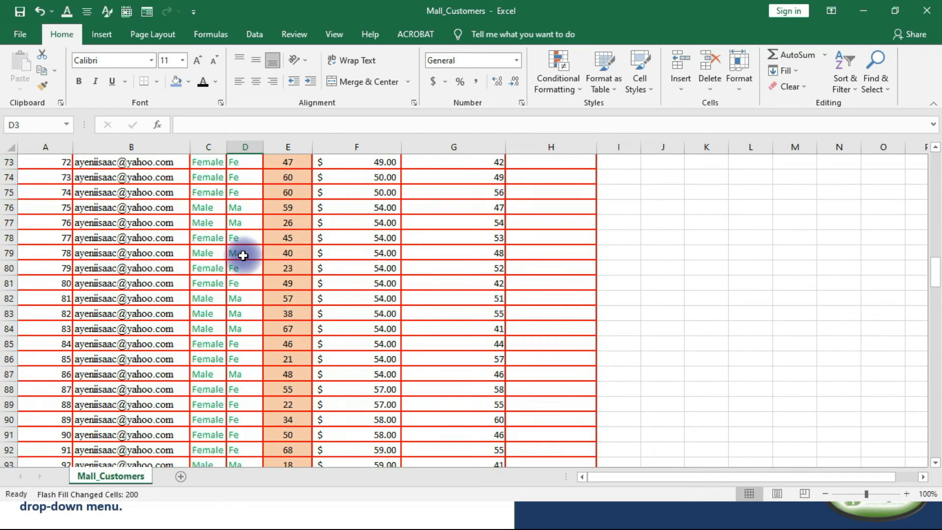
scroll(243, 256, up, 7)
scroll(243, 256, up, 20)
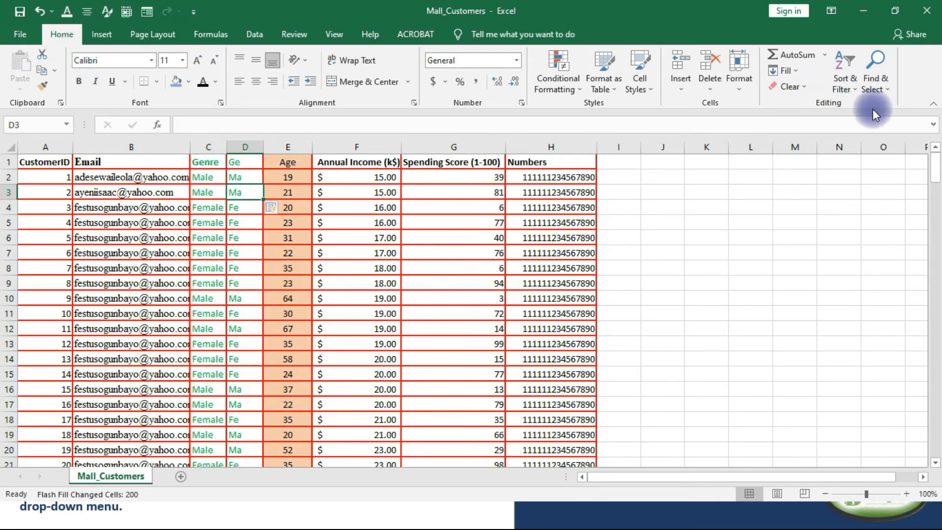
click(802, 68)
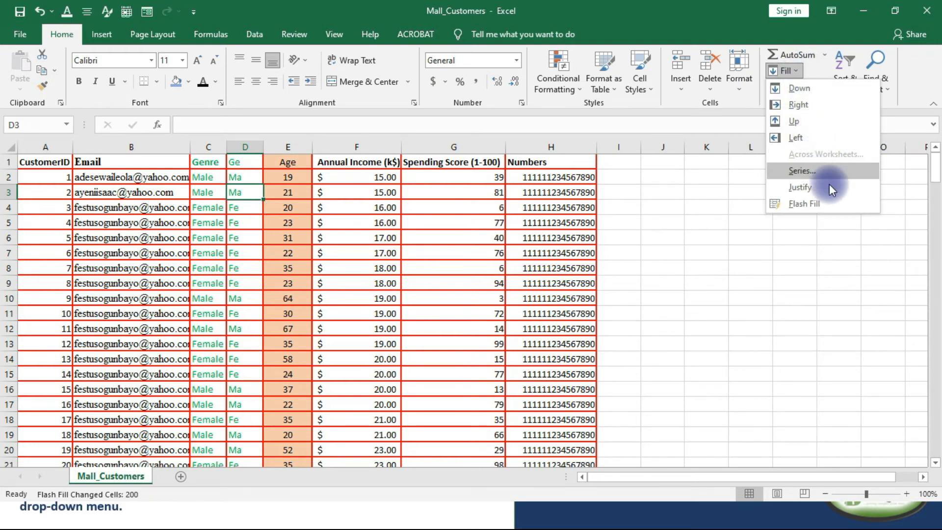
click(809, 203)
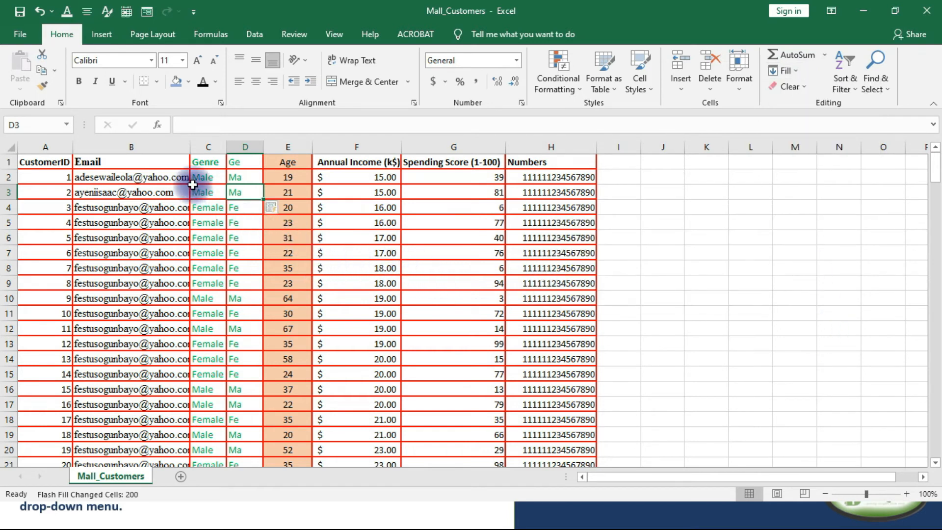
Insert a blank column between the Email and Genre columns.
click(198, 145)
right_click(216, 235)
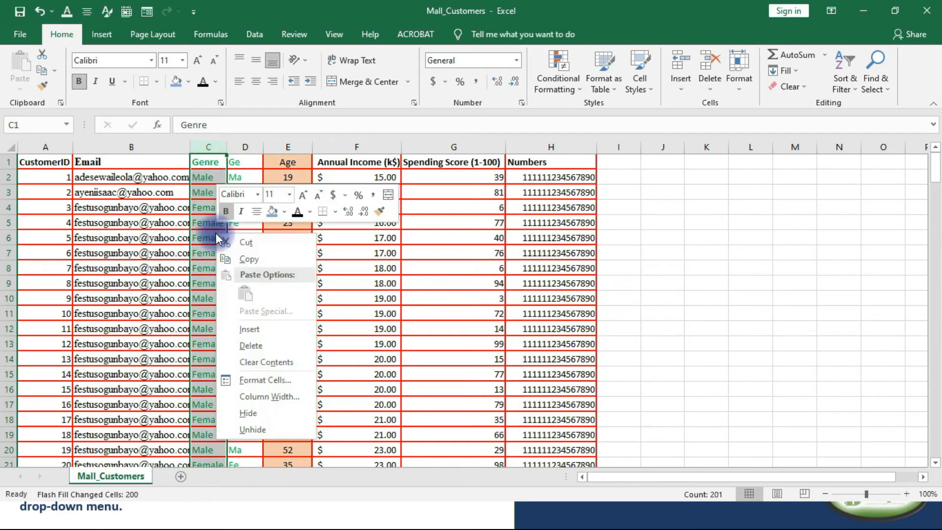
click(249, 329)
Enter the first name from row 3's e-mail address in cell C3, and Flash Fill column C from that sample.
click(224, 192)
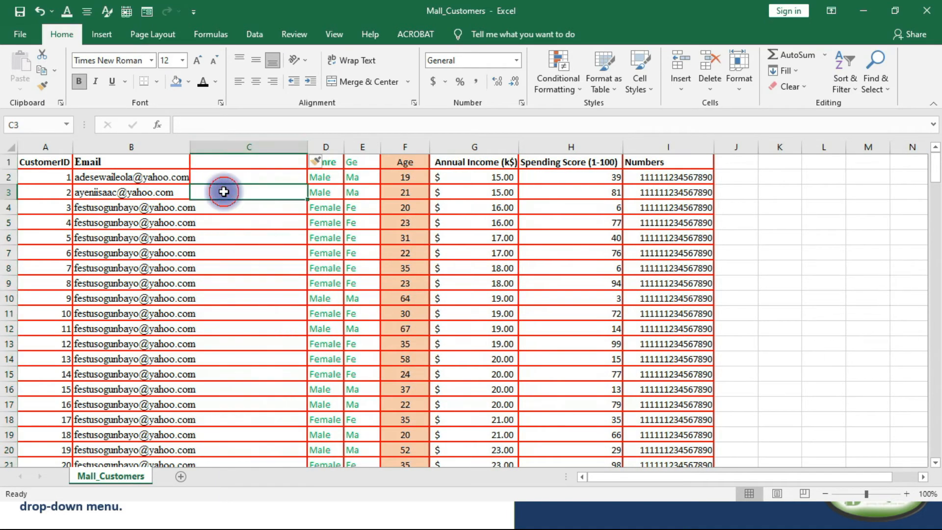
click(222, 178)
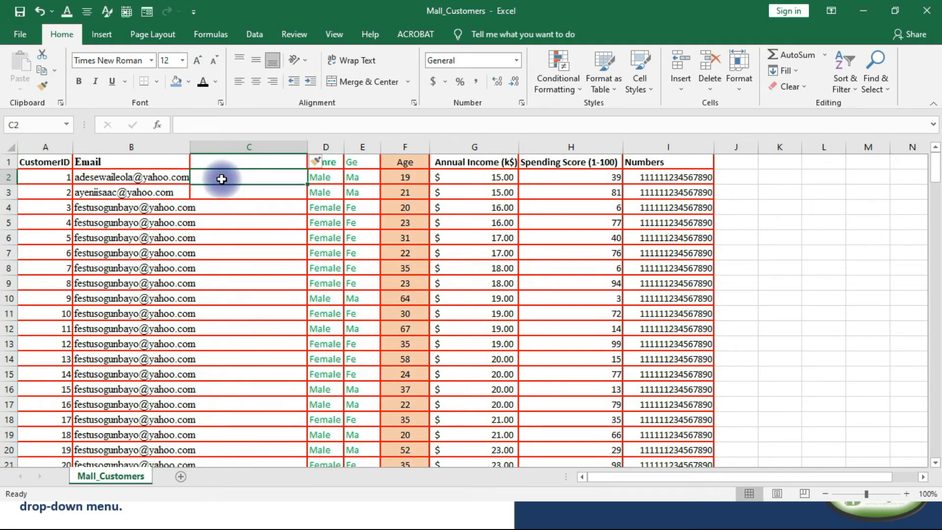
double_click(222, 178)
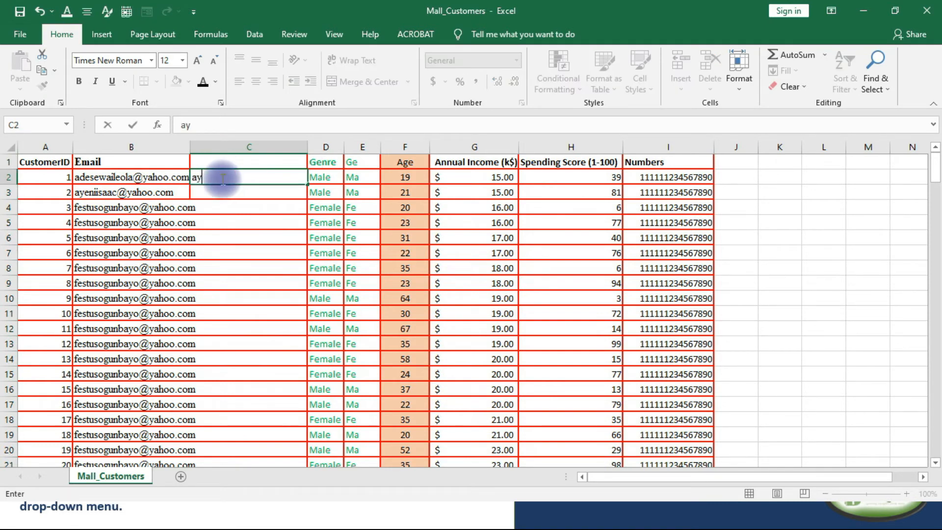
click(234, 192)
text(ayeni)
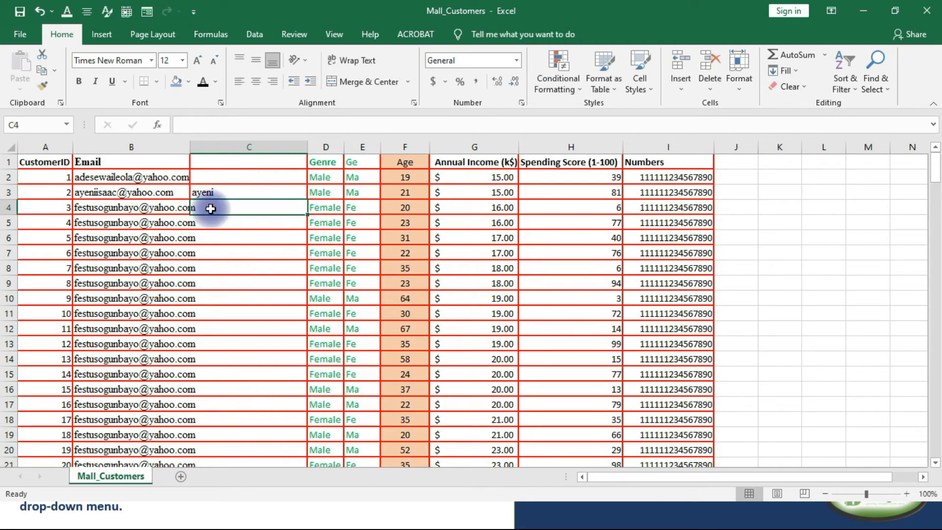
key(ctrl+e)
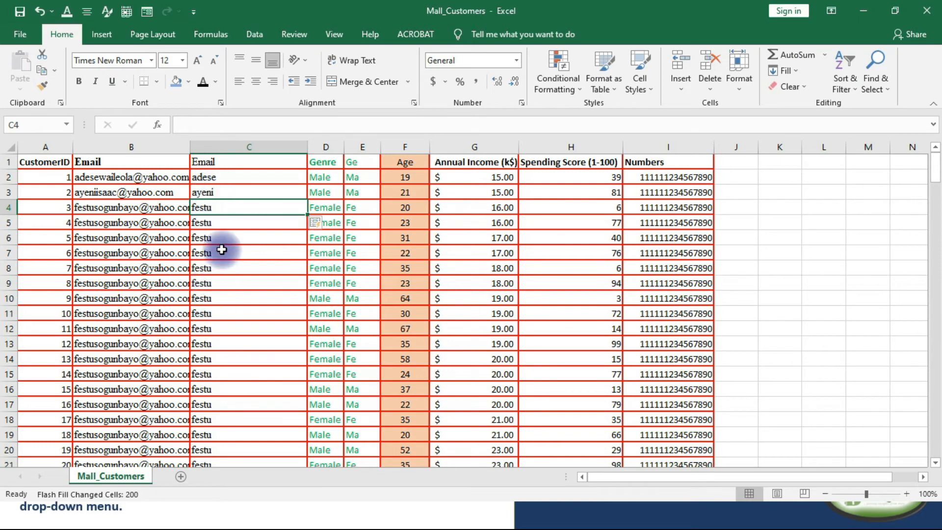
Complete the shortened first names in cells C2 and C4 to match those in the neighbouring e-mail addresses.
click(225, 179)
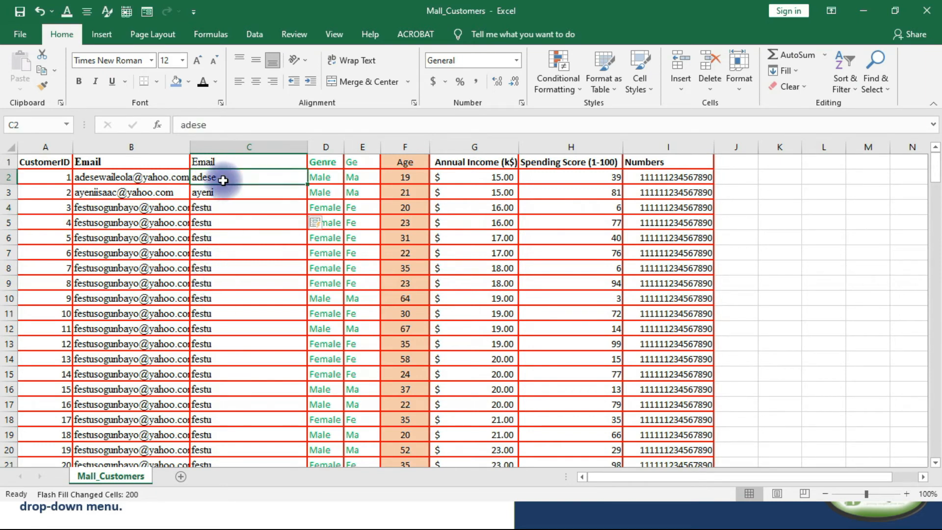
double_click(222, 179)
text(wa)
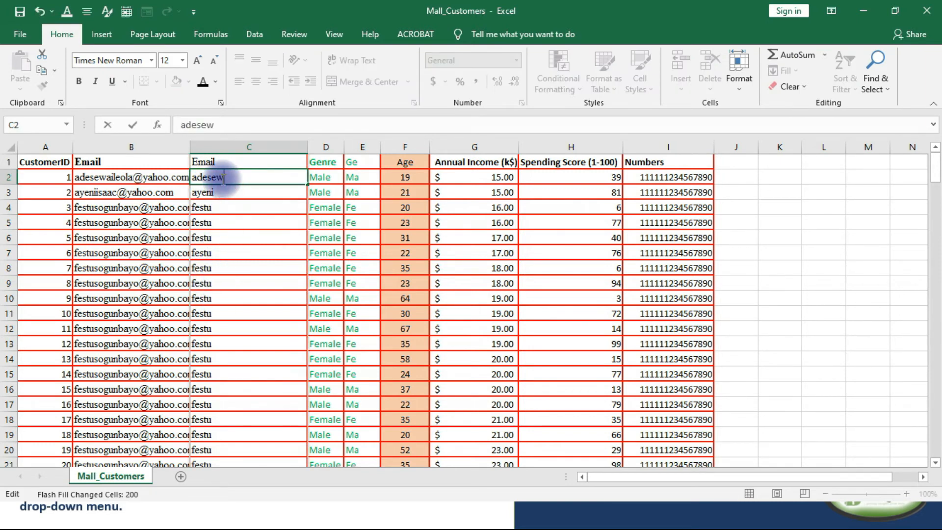
click(221, 206)
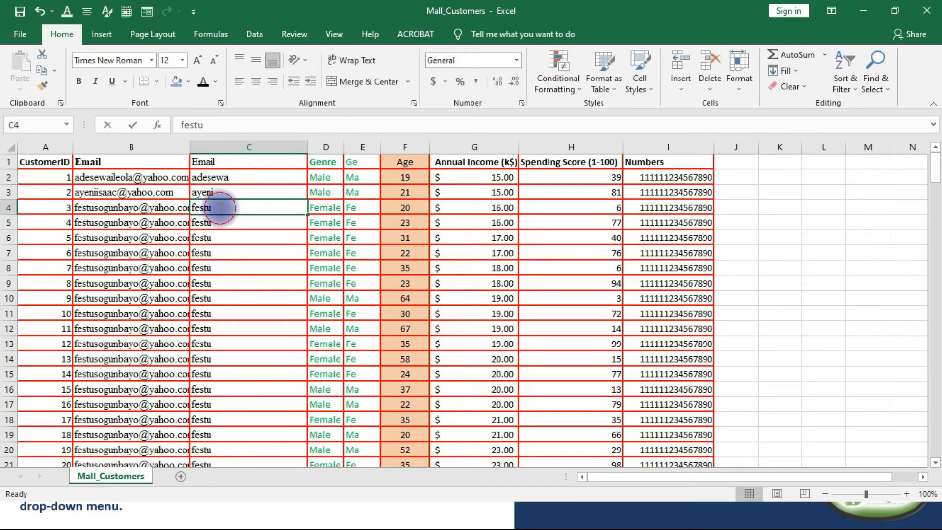
double_click(221, 207)
text(s)
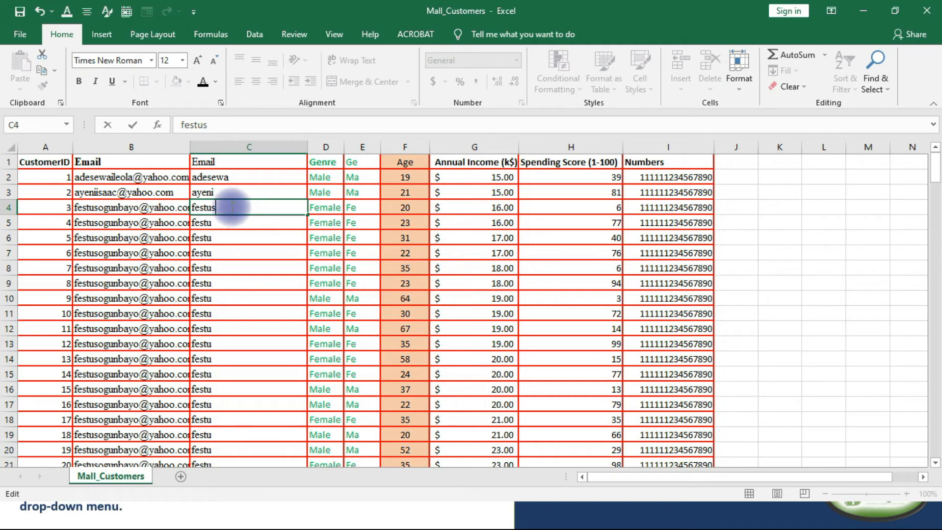
Try to Flash Fill column C again from the corrected first-name samples, with cell C6 active.
click(239, 236)
key(ctrl+e)
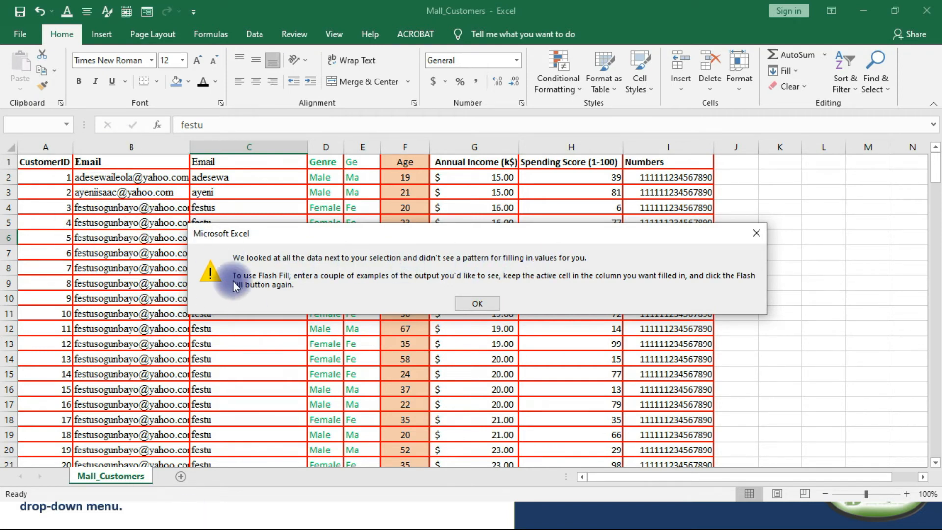
click(484, 305)
Examine the Flash Fill values in column C against the e-mail addresses through the last data row.
scroll(236, 288, down, 20)
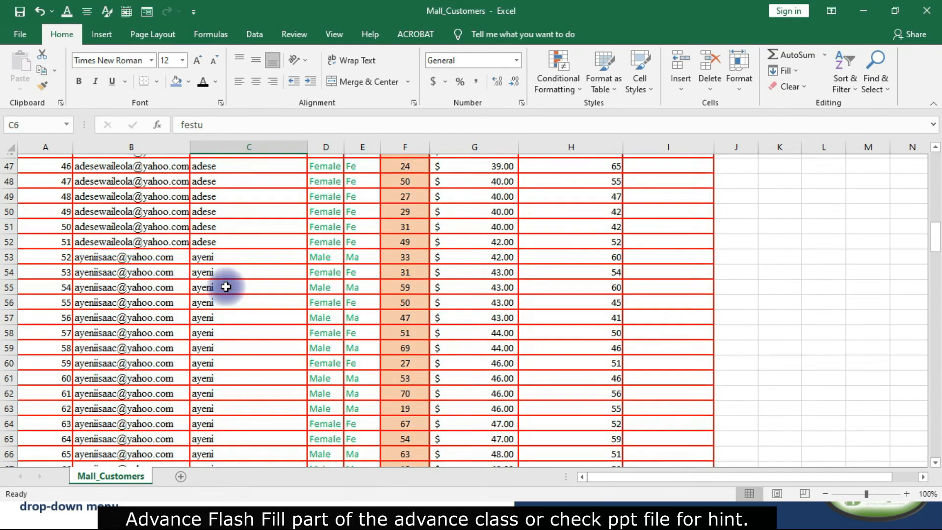
scroll(225, 286, down, 20)
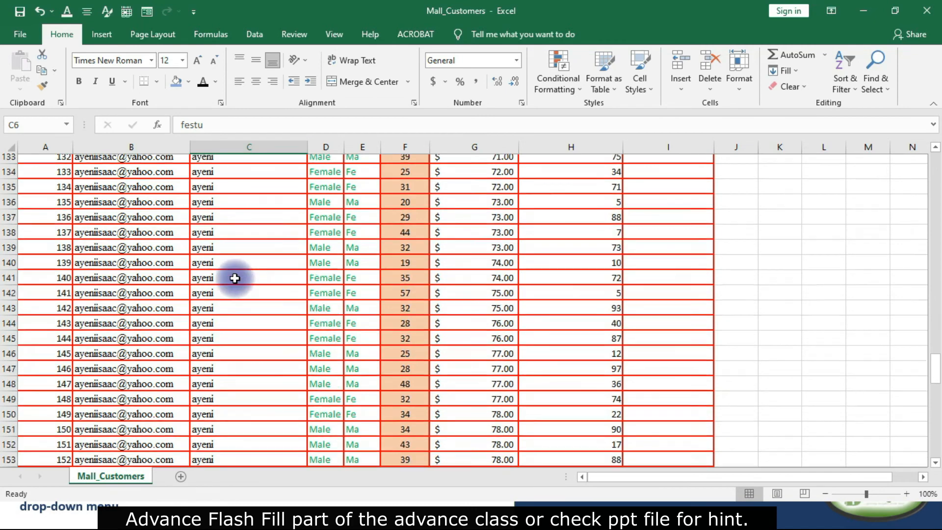
scroll(237, 277, down, 11)
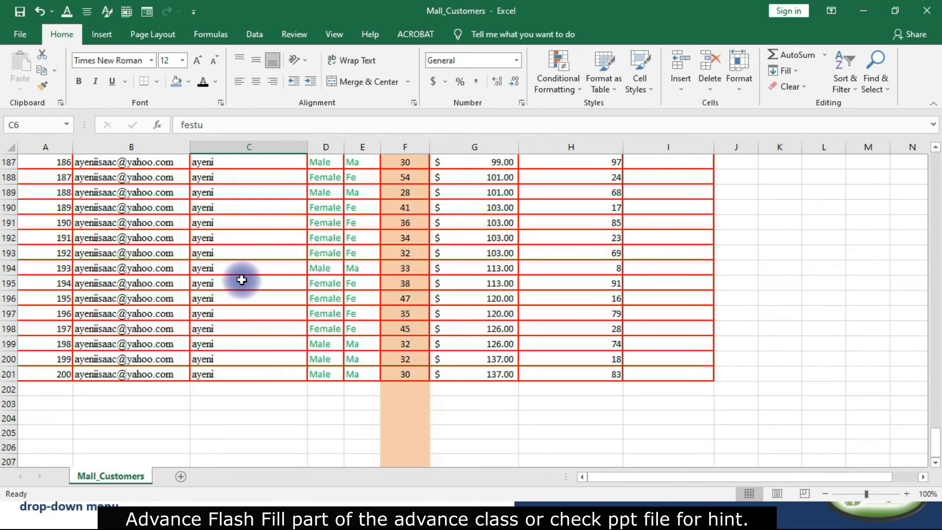
scroll(242, 280, up, 9)
scroll(242, 280, up, 20)
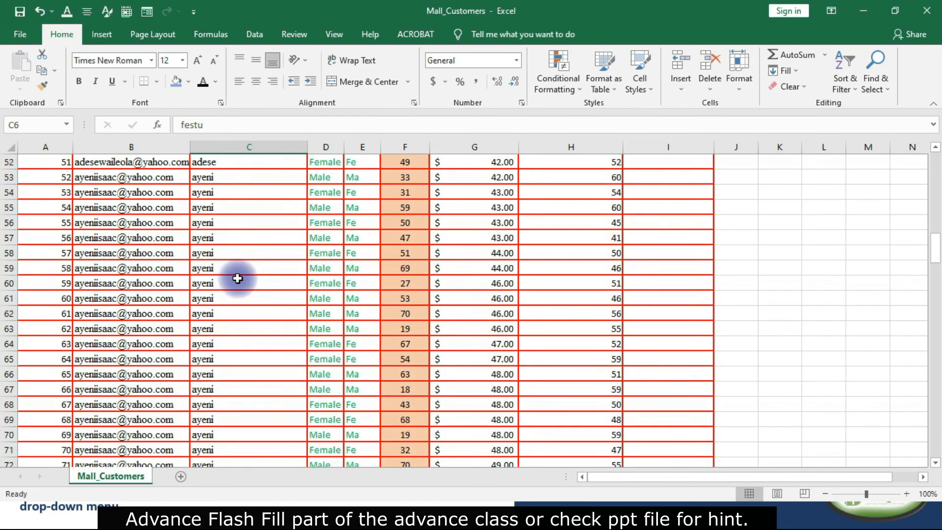
scroll(241, 277, up, 8)
scroll(242, 278, down, 15)
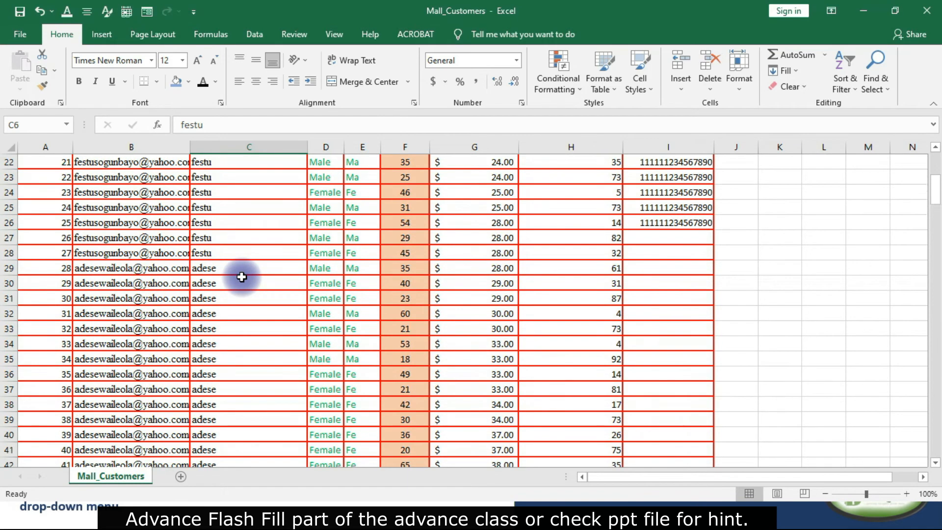
scroll(242, 278, down, 6)
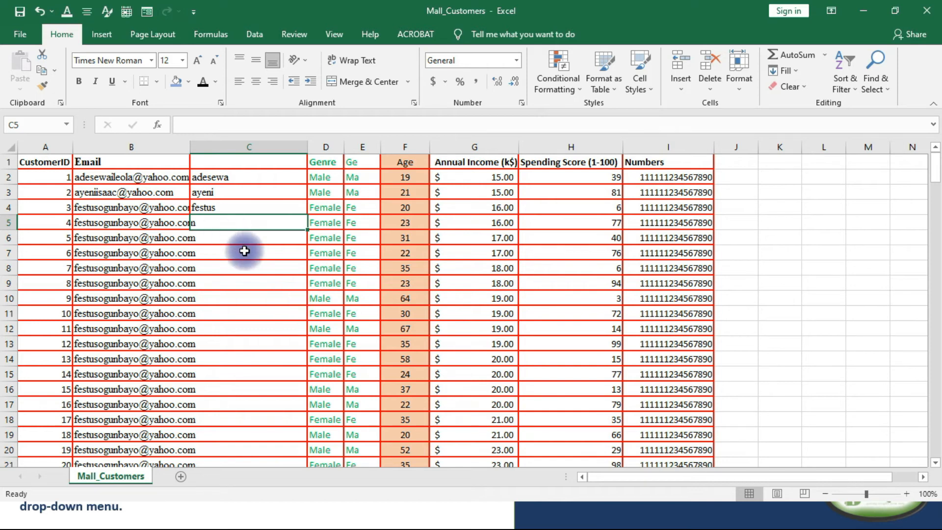
Delete the first-name column after Email and the shortened gender column before Age.
click(248, 147)
right_click(243, 239)
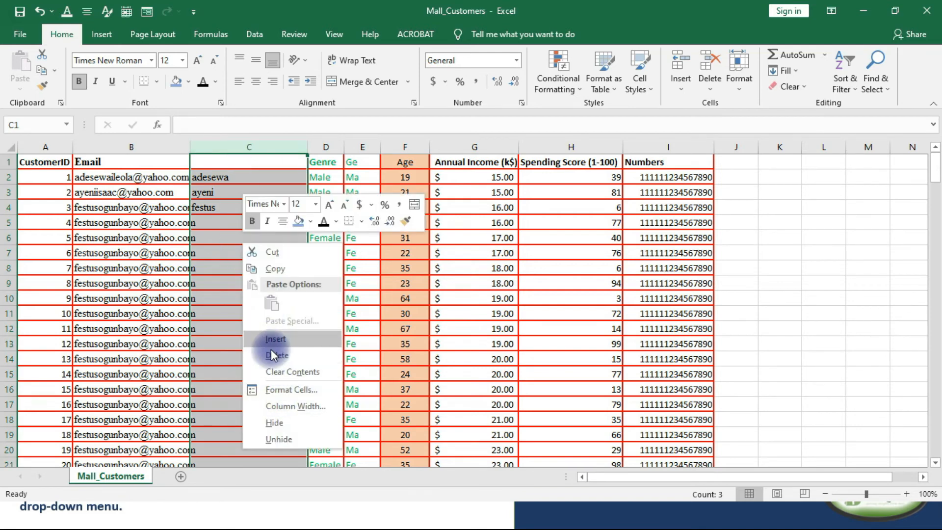
click(273, 353)
click(250, 148)
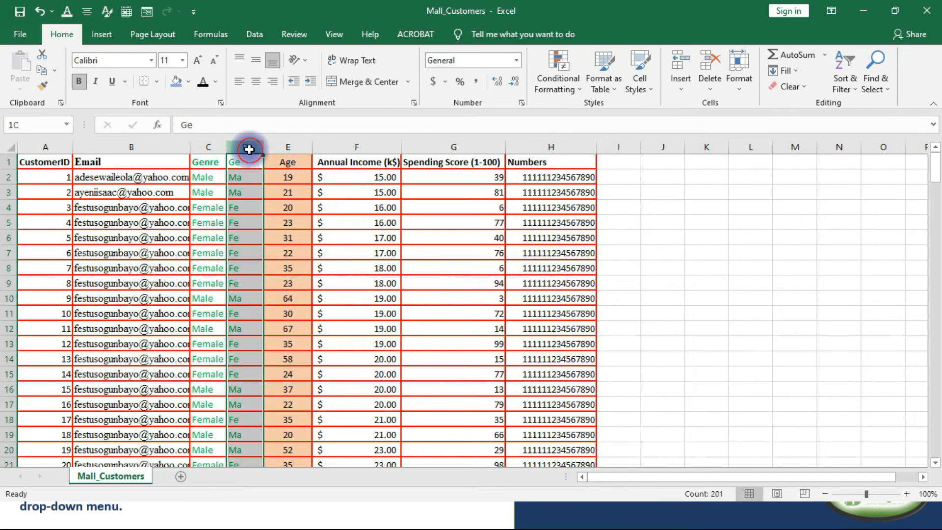
right_click(248, 275)
click(286, 383)
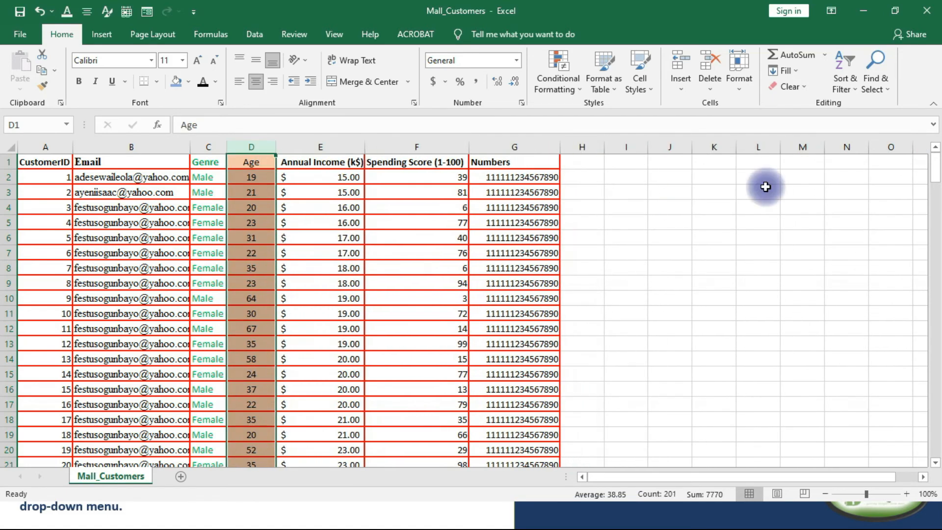
Add the heading Age + Score in cell H1, beside the Numbers column.
click(594, 177)
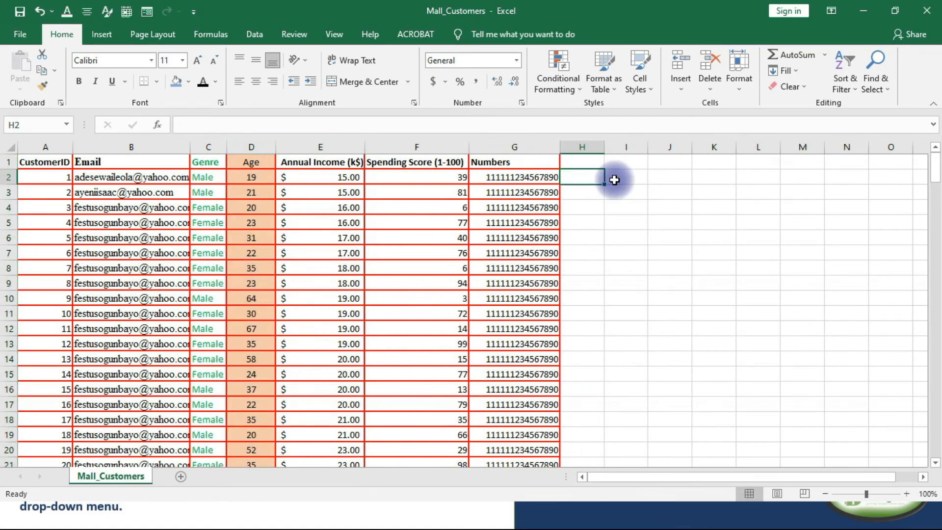
click(615, 180)
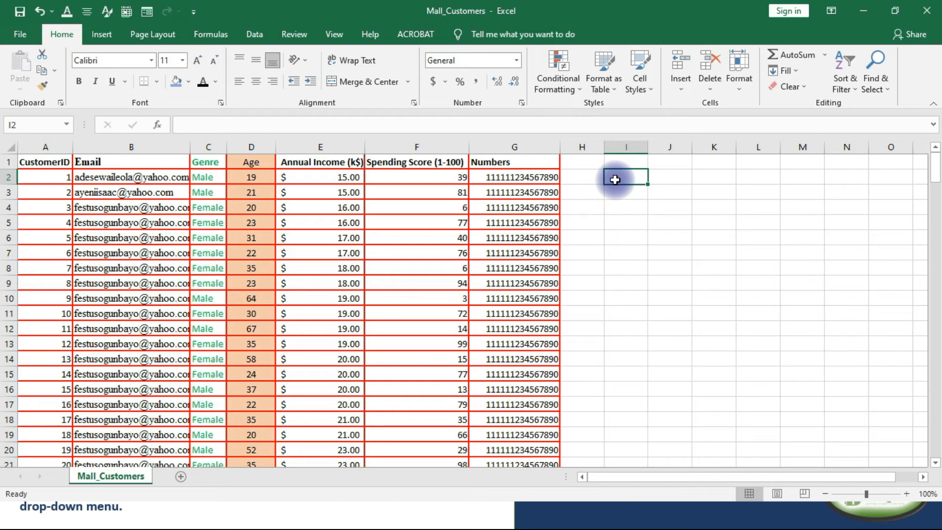
click(419, 176)
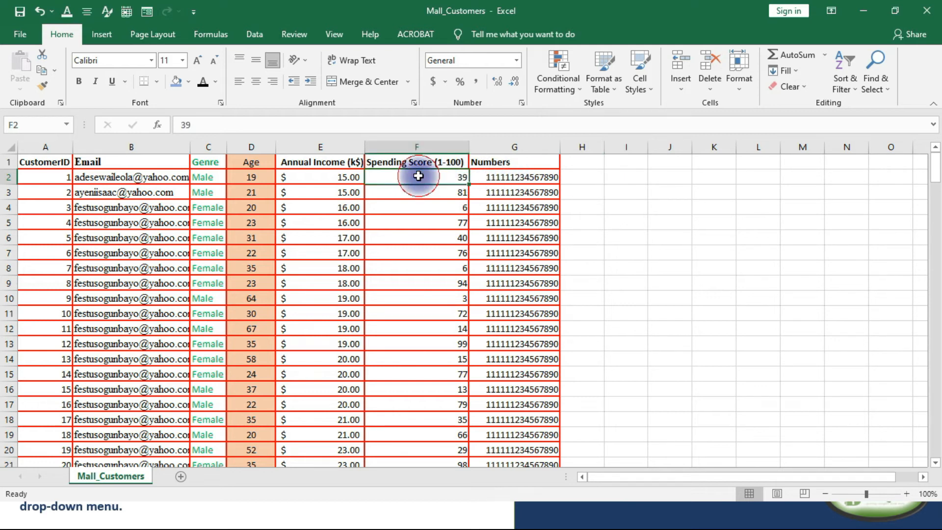
click(271, 178)
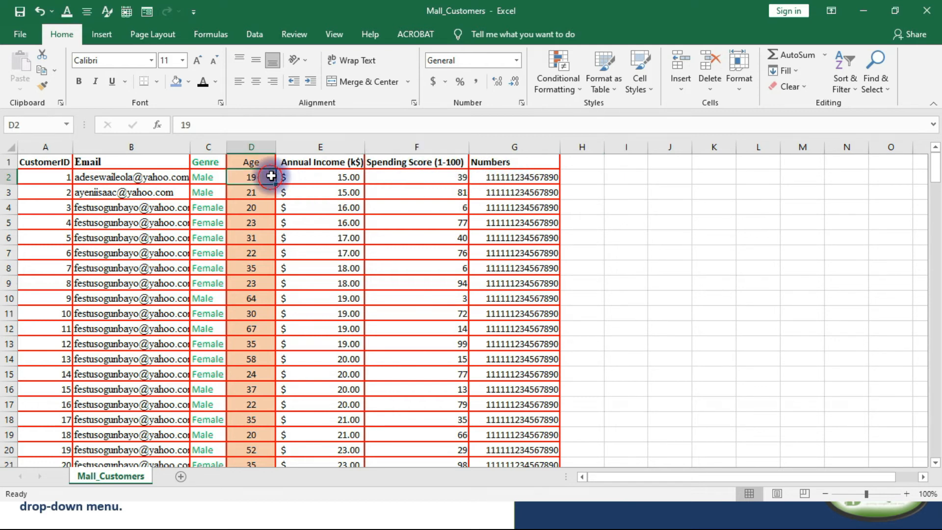
click(591, 178)
click(583, 158)
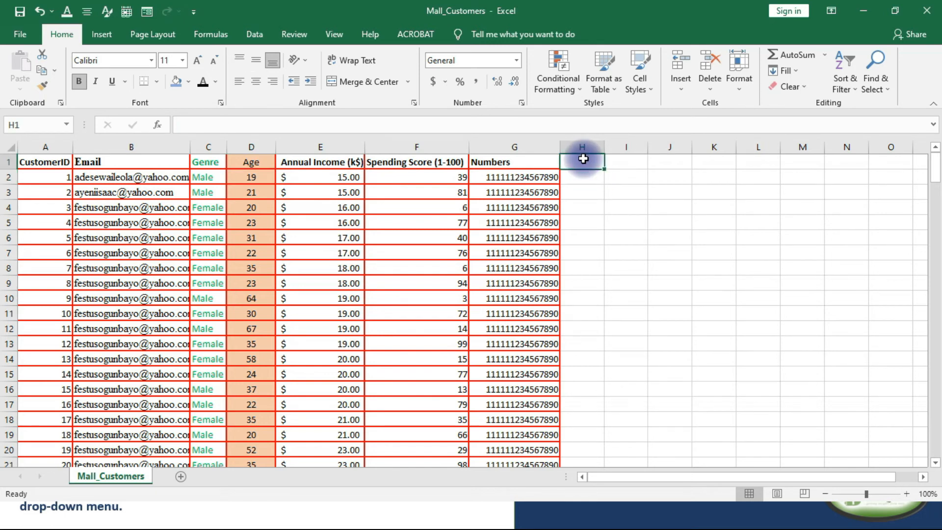
text(Age + Score)
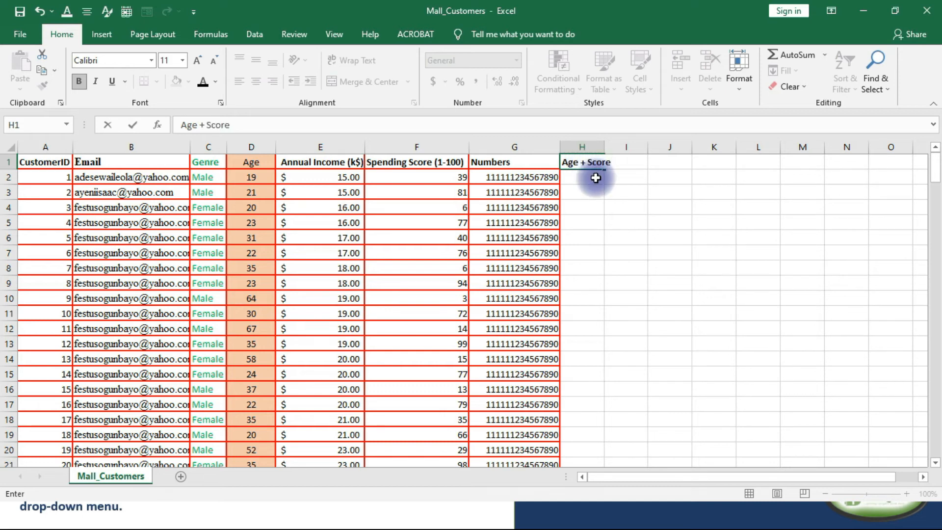
Enter the formula =D2+F2 in cell H2 to add the first customer's age and spending score.
click(593, 177)
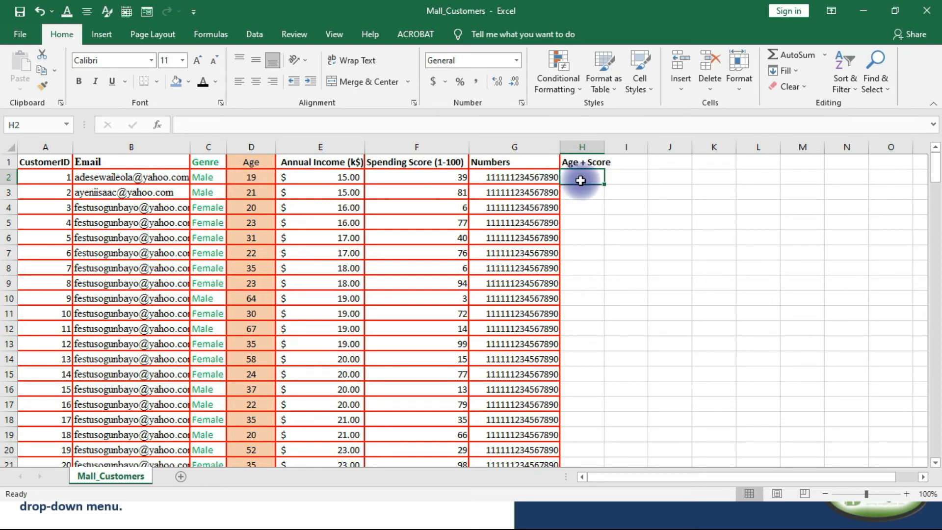
text(=)
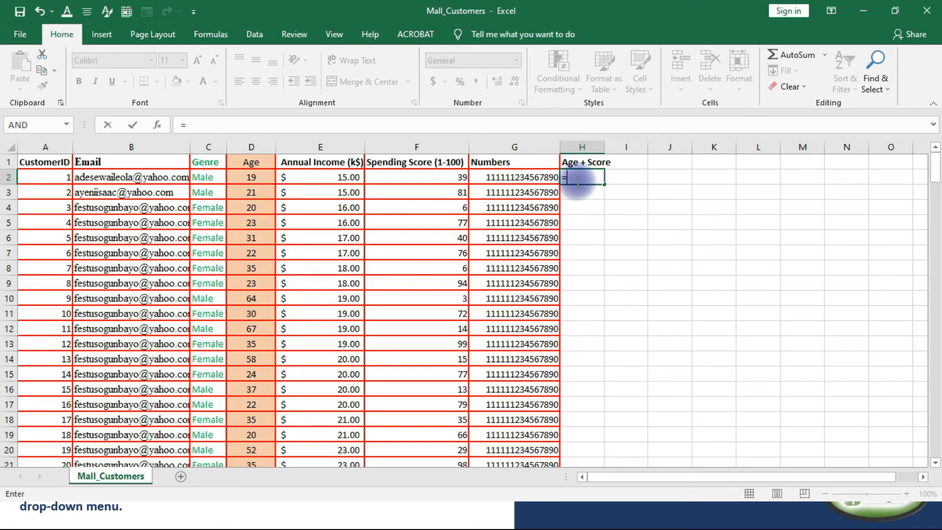
click(255, 176)
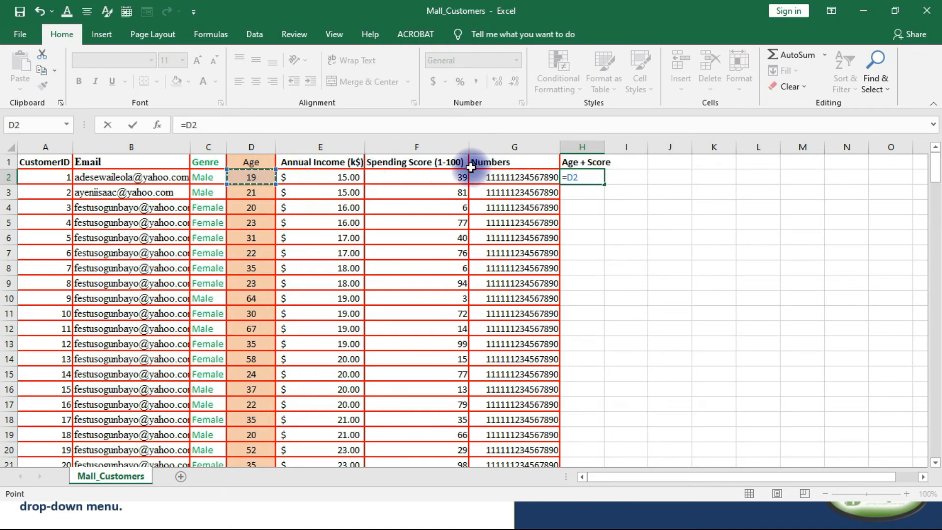
text(+)
click(449, 176)
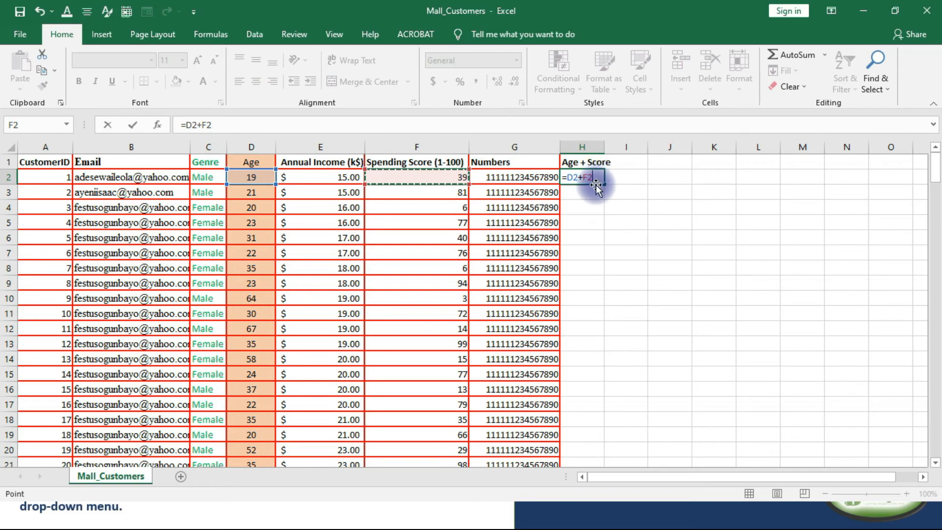
key(Return)
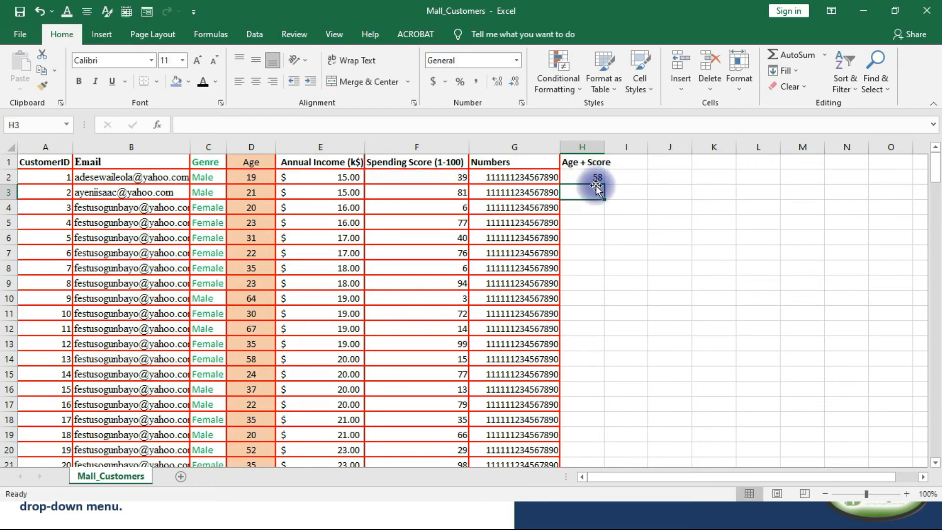
Fill the Age + Score formula from H2 down through H17.
click(598, 174)
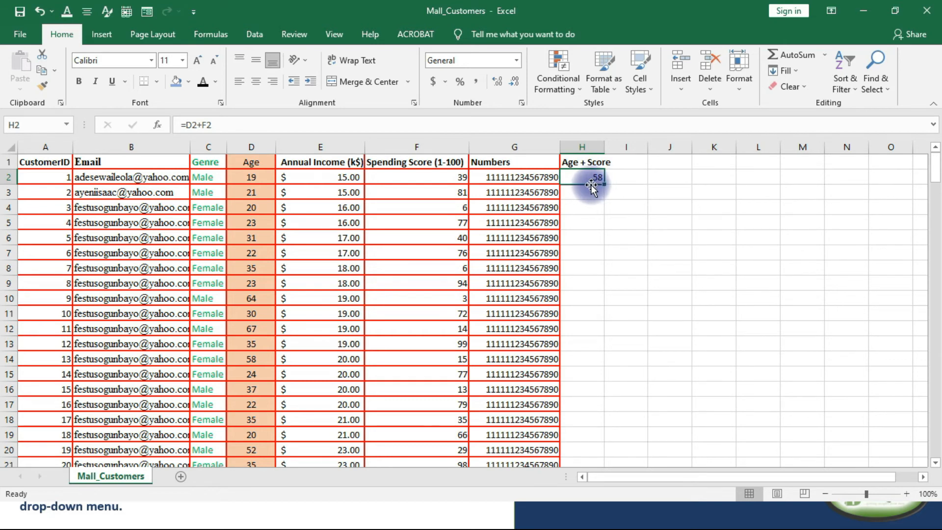
click(575, 193)
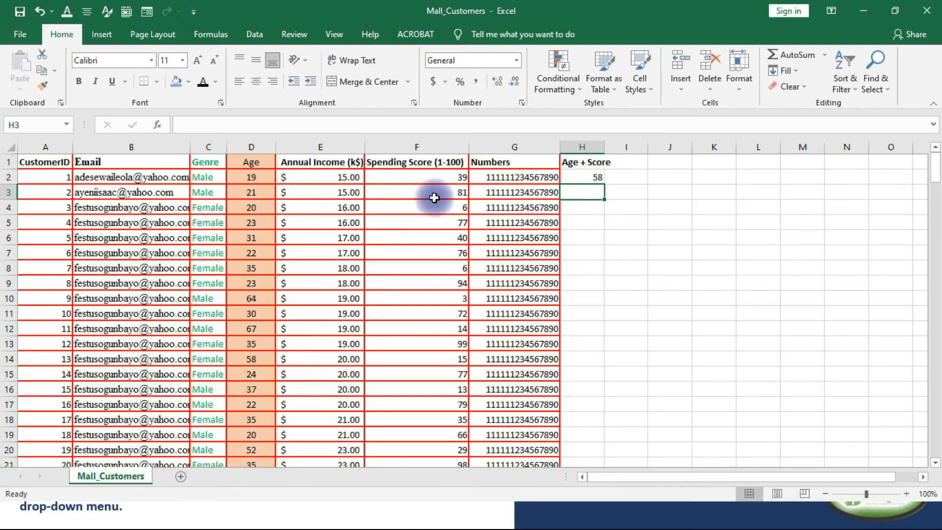
click(590, 212)
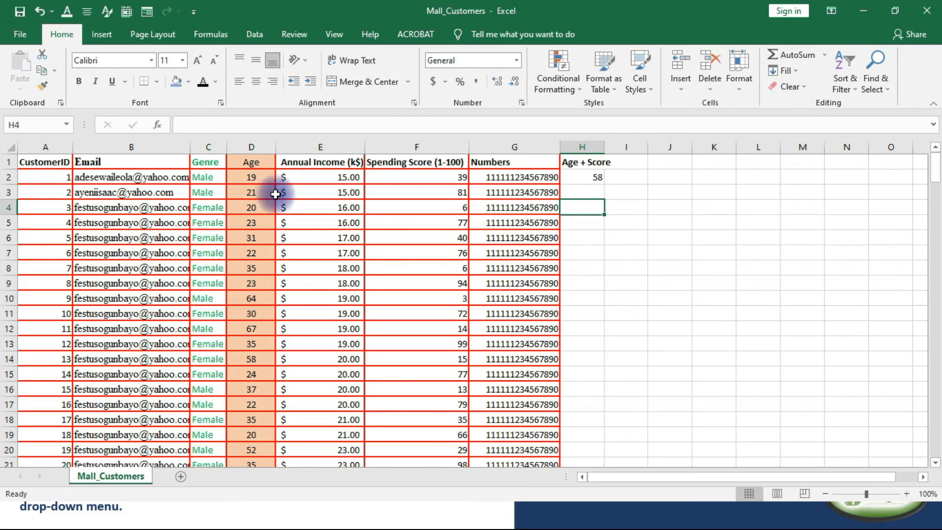
click(597, 174)
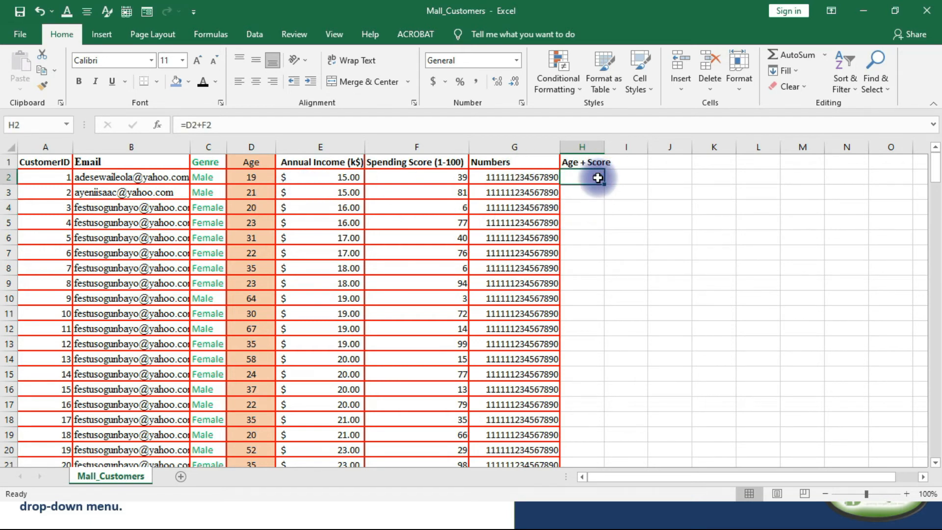
drag(604, 184, 611, 407)
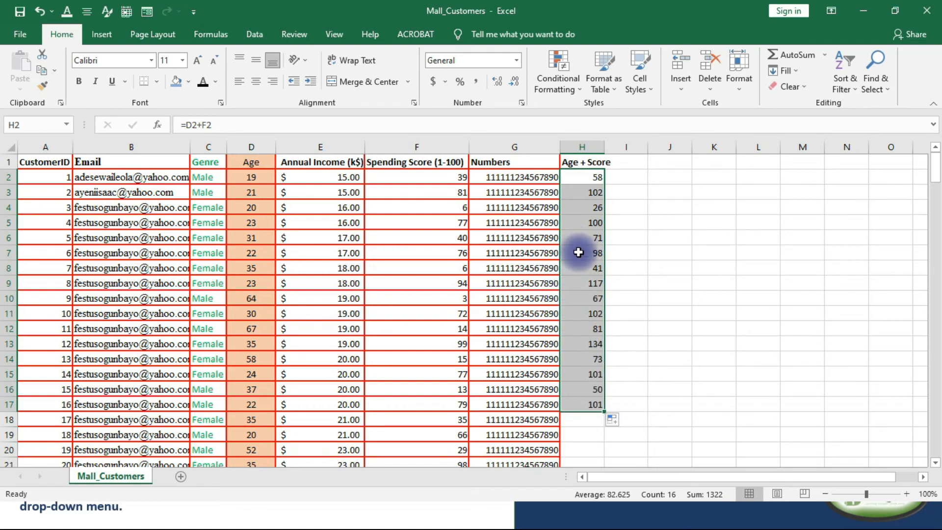
click(579, 255)
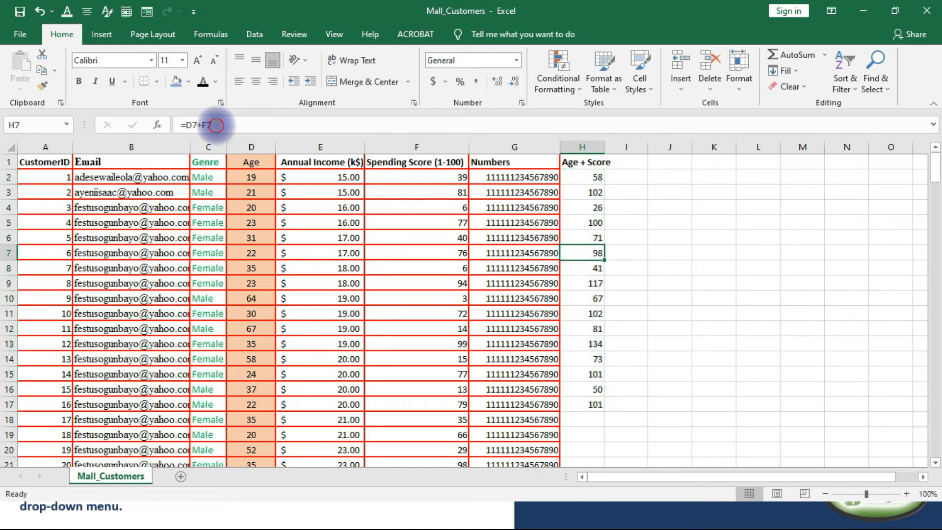
drag(178, 125, 279, 137)
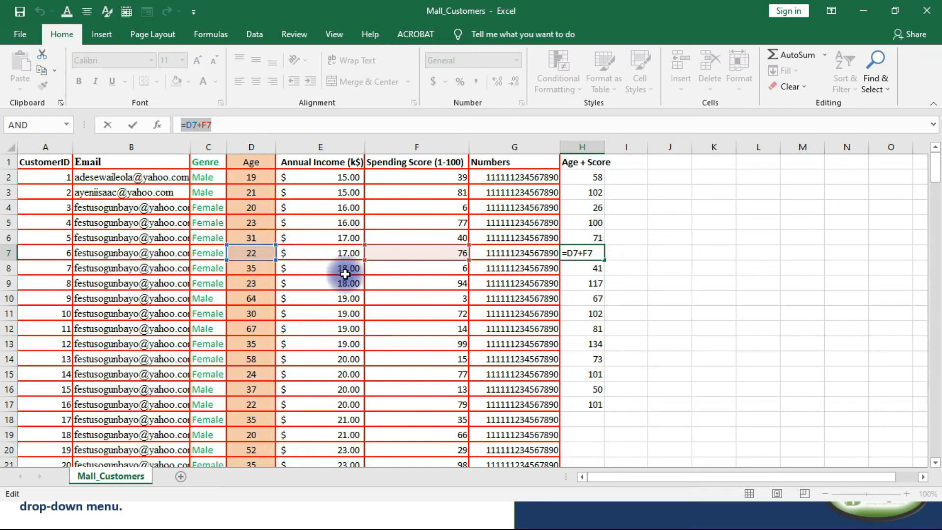
text(=)
click(596, 176)
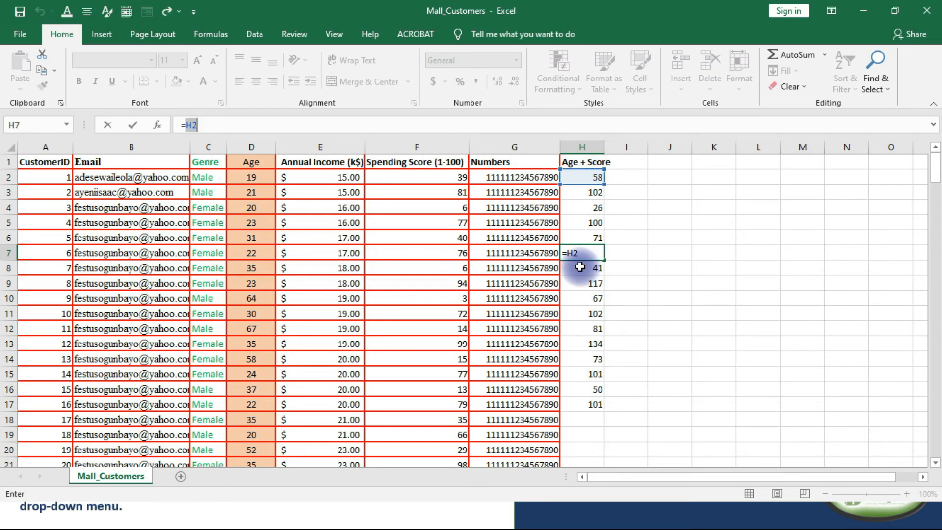
click(580, 267)
key(ctrl+z)
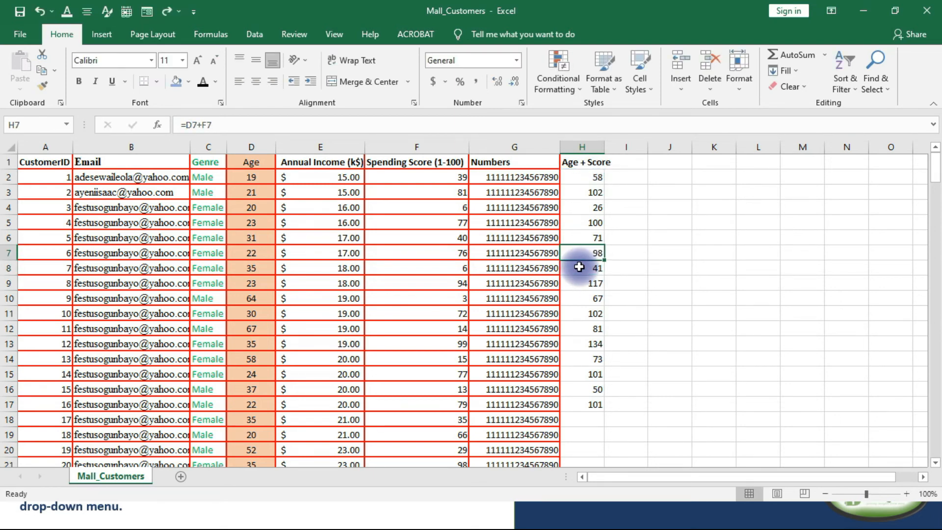
click(625, 235)
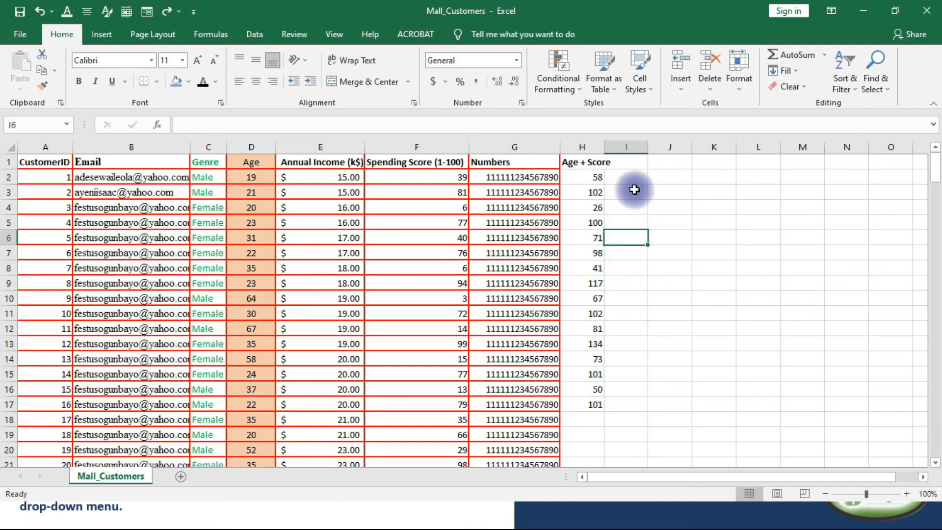
double_click(633, 191)
Change the formula in H2 to =D2+$F$2 so the spending score reference is absolute.
click(602, 178)
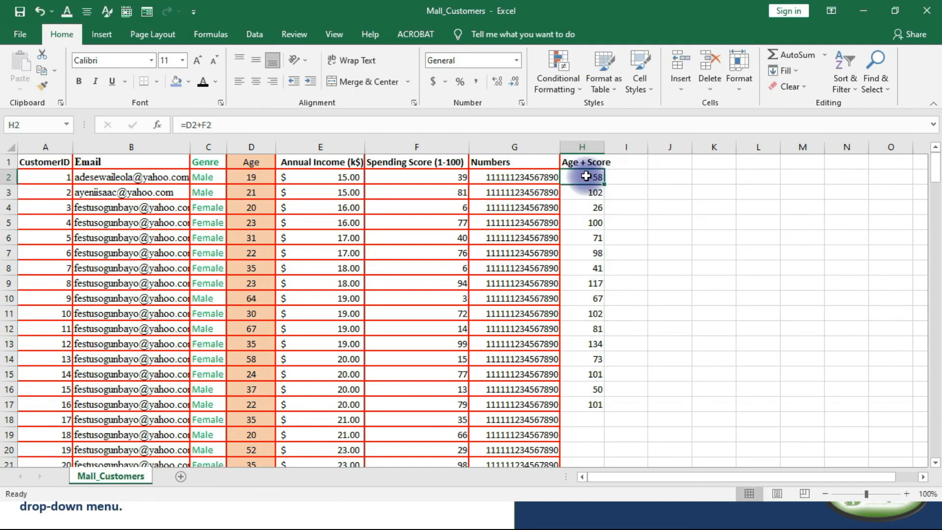
double_click(602, 178)
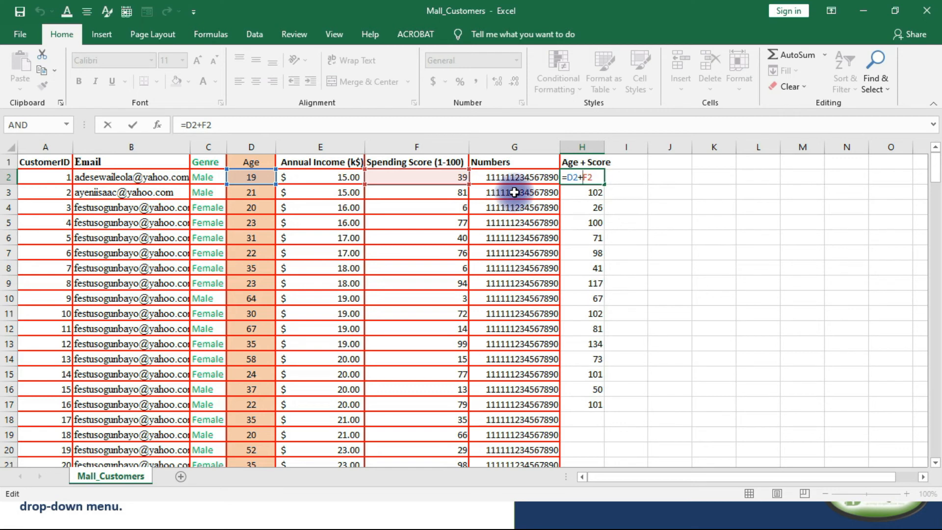
click(589, 179)
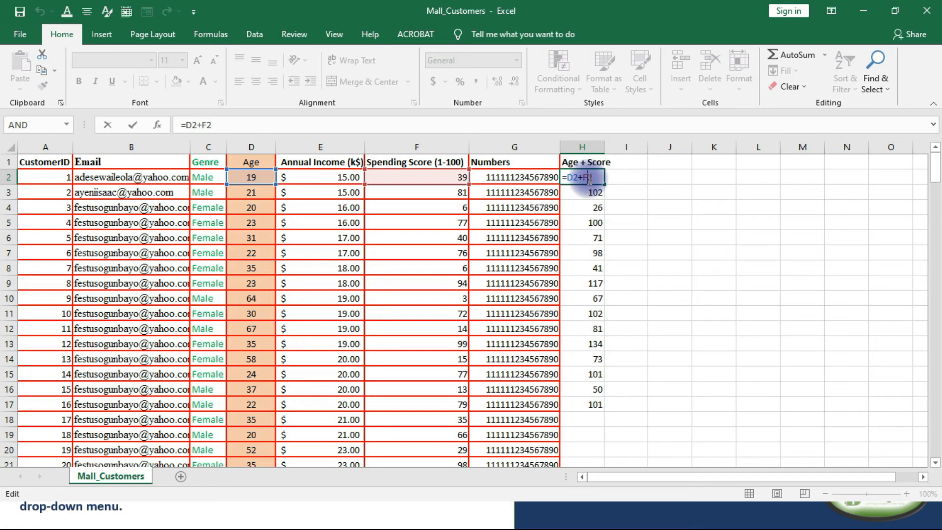
key(F4)
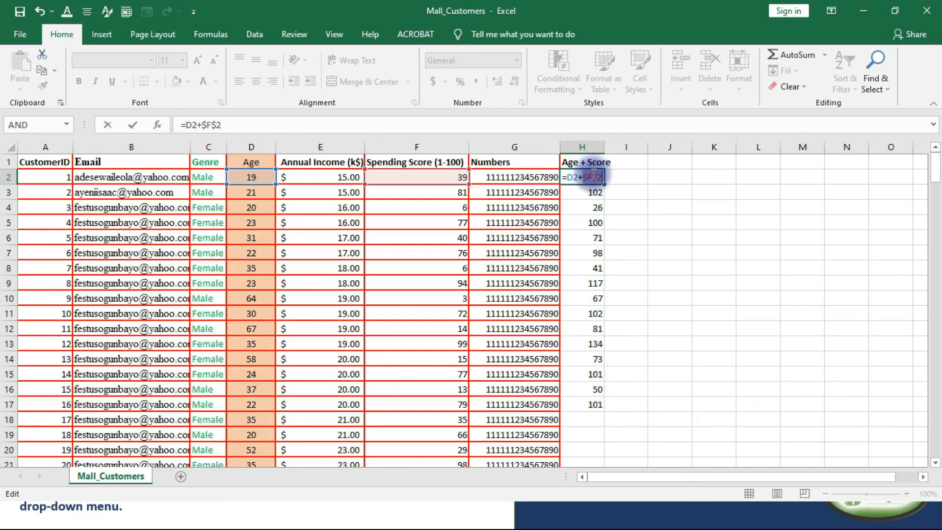
key(Return)
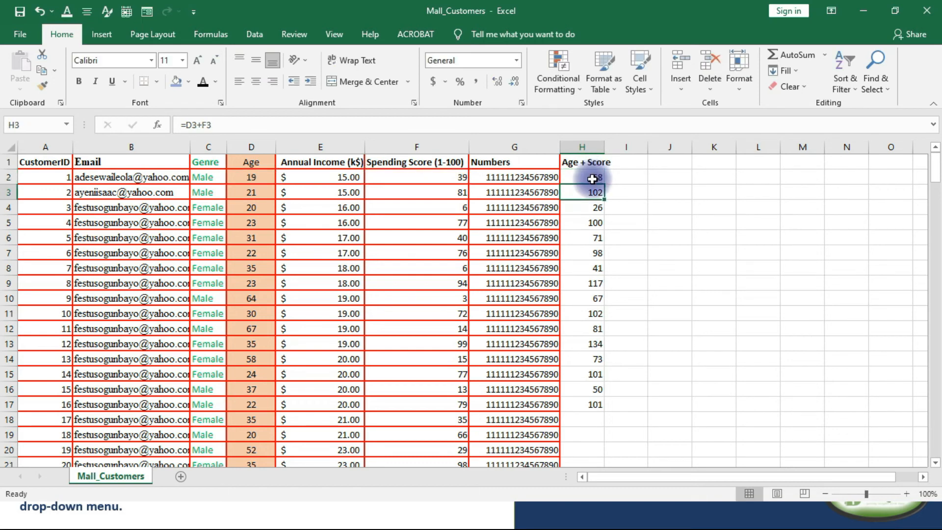
Fill the H2 formula down through H17 and check the copied formulas in H10, H8 and H6.
click(595, 179)
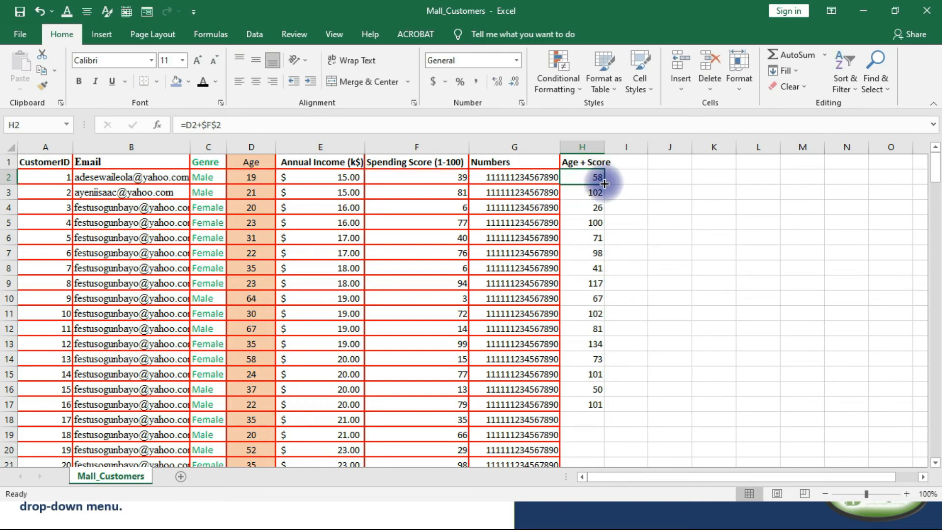
drag(605, 184, 603, 408)
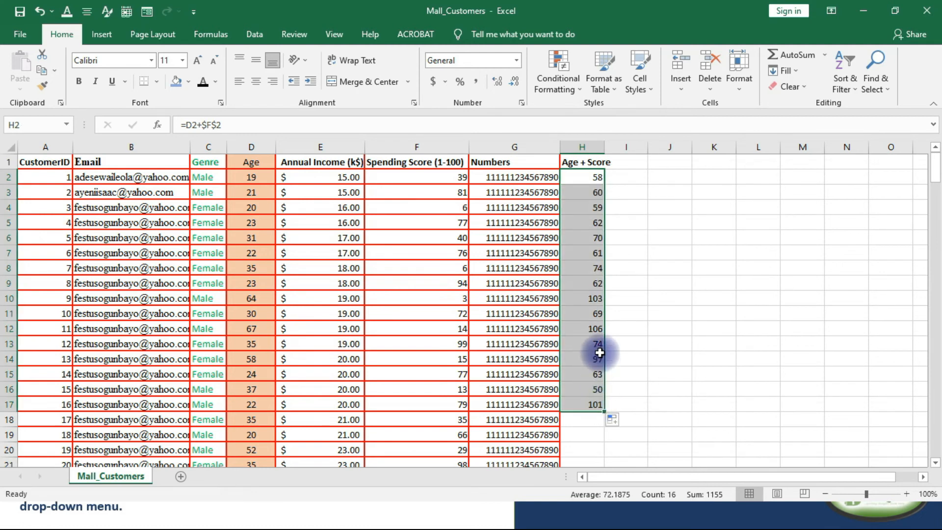
click(598, 301)
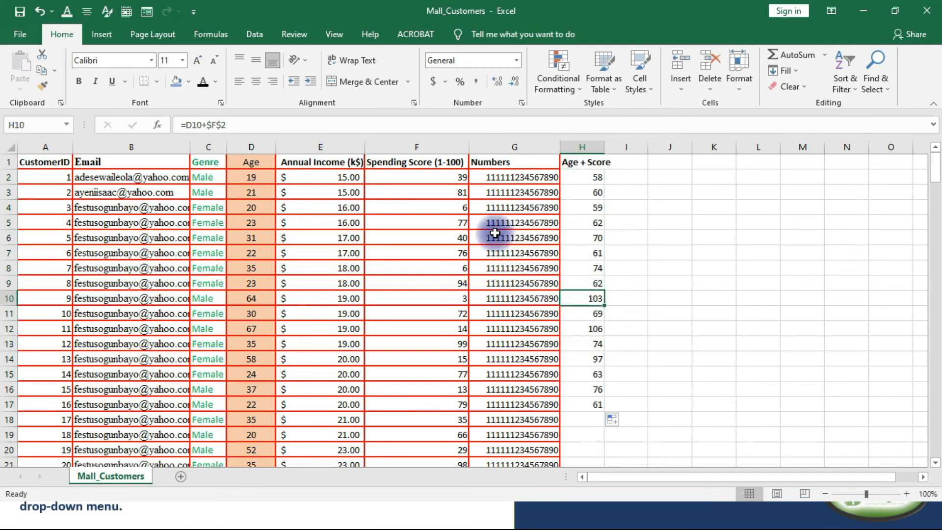
click(596, 267)
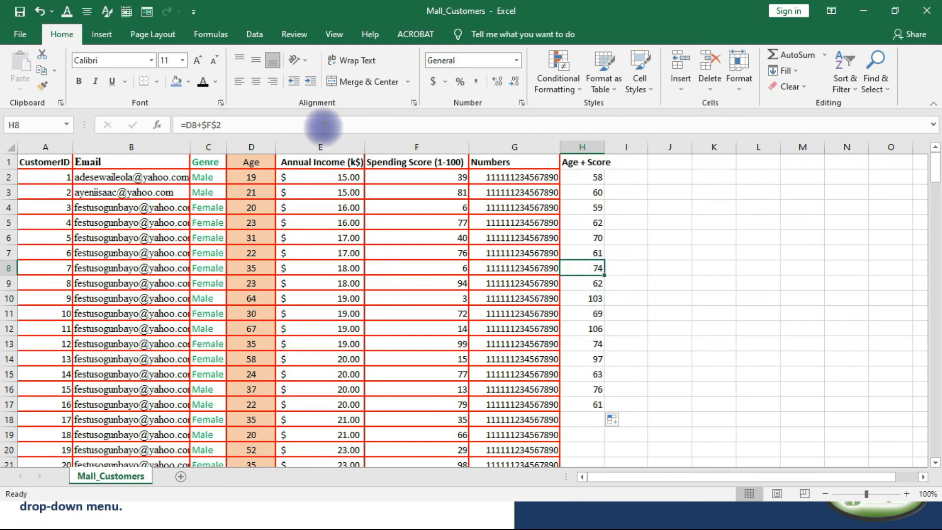
click(581, 237)
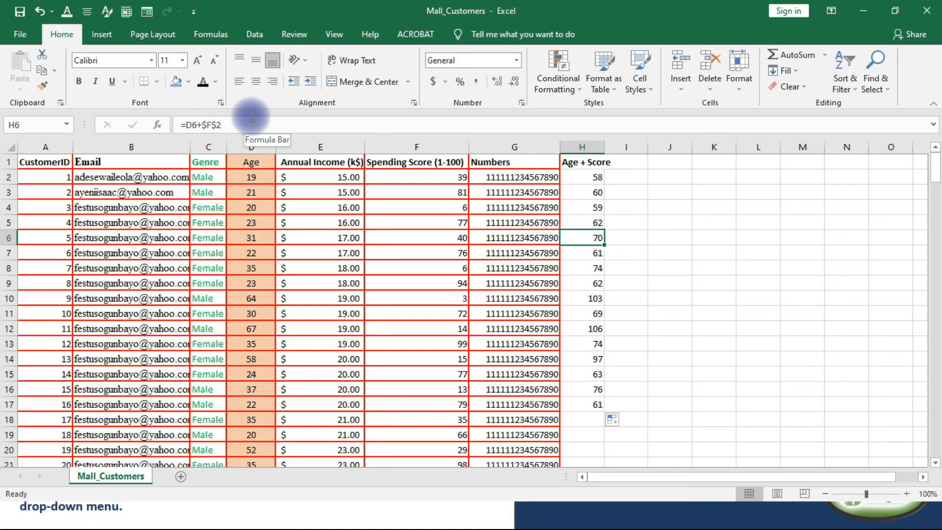
scroll(459, 202, down, 3)
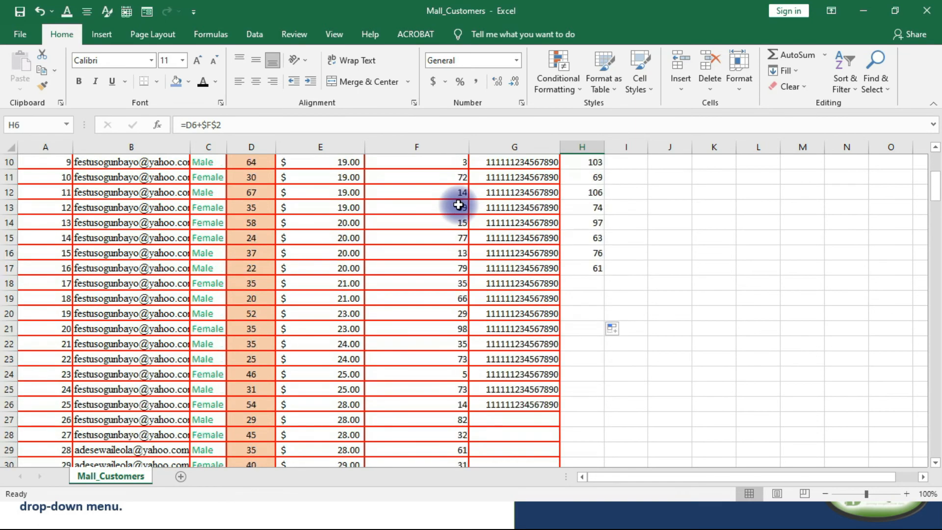
scroll(459, 202, up, 3)
Copy the Age + Score results in H2:H17 and paste them as values only, starting at J2.
drag(600, 177, 588, 397)
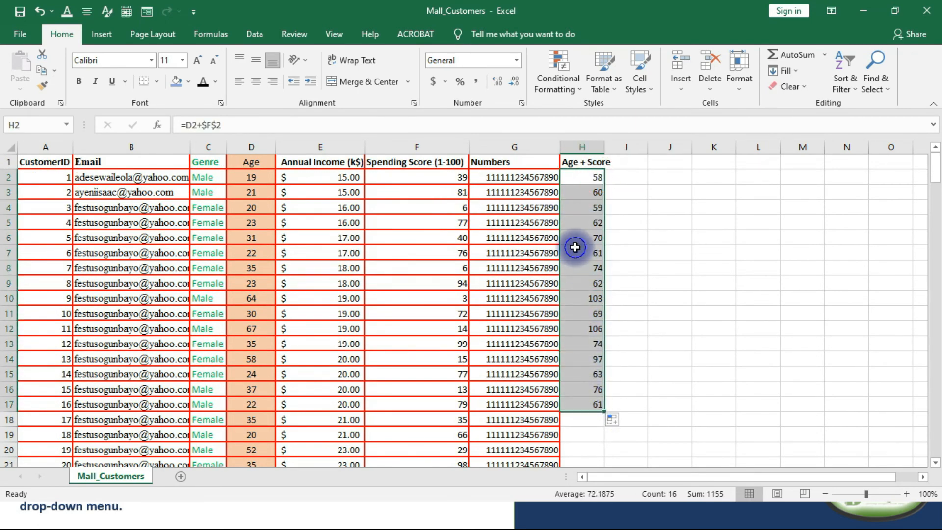
right_click(577, 188)
click(608, 215)
click(657, 178)
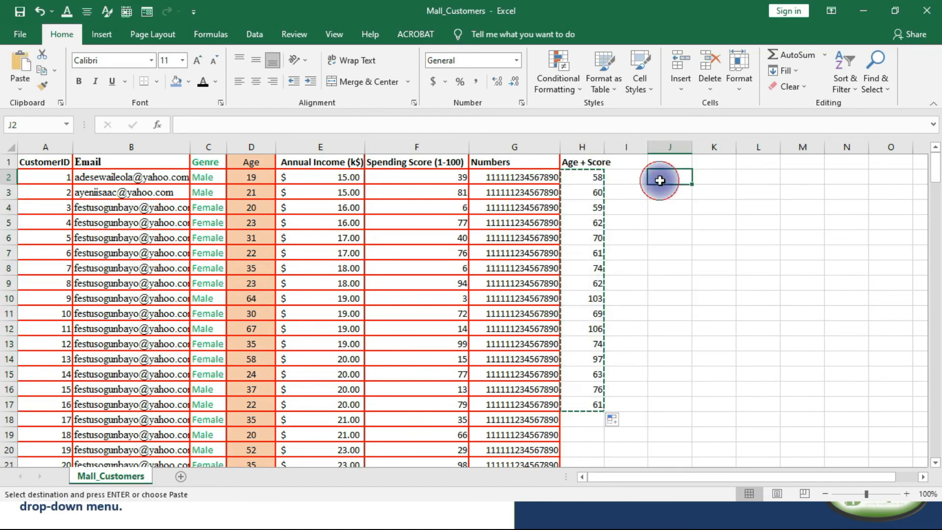
right_click(664, 178)
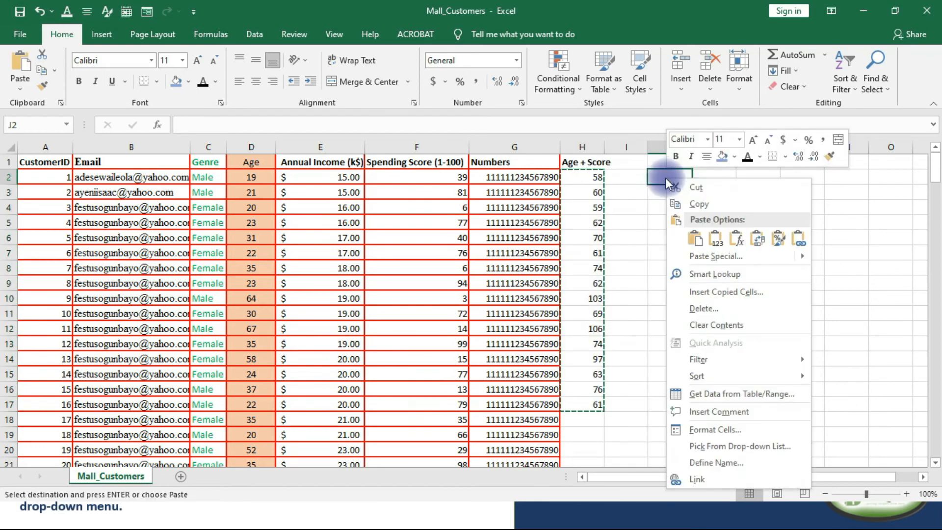
click(726, 231)
click(675, 186)
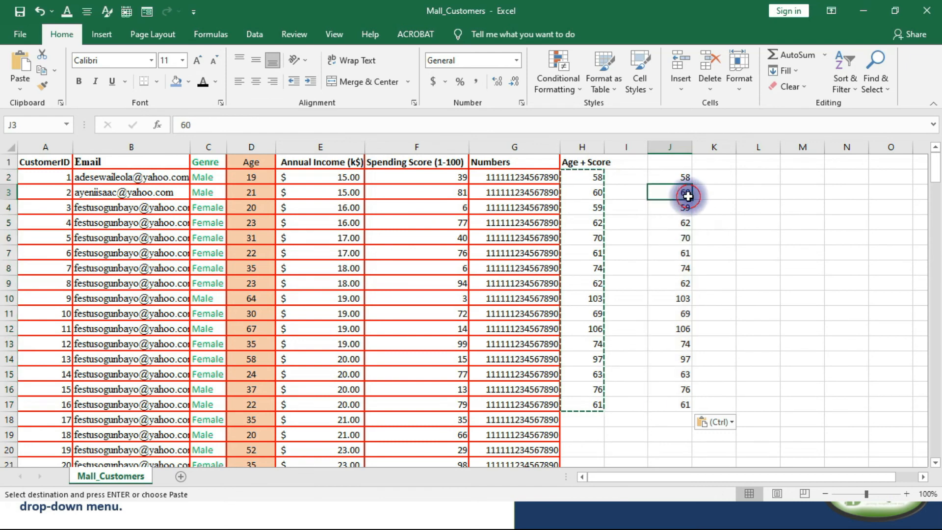
Total the pasted values in J2:J17 with AutoSum in J18 and check the sum formula against its source cells.
drag(673, 178, 669, 403)
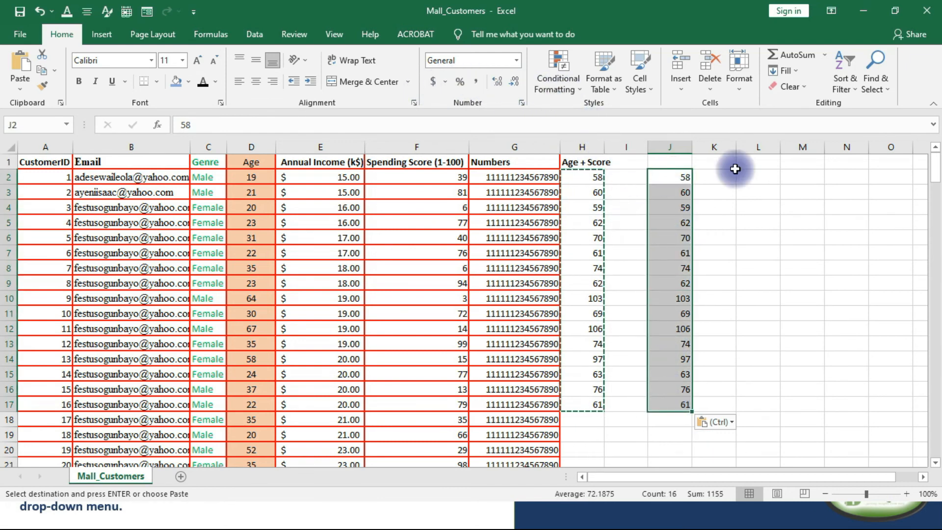
click(801, 55)
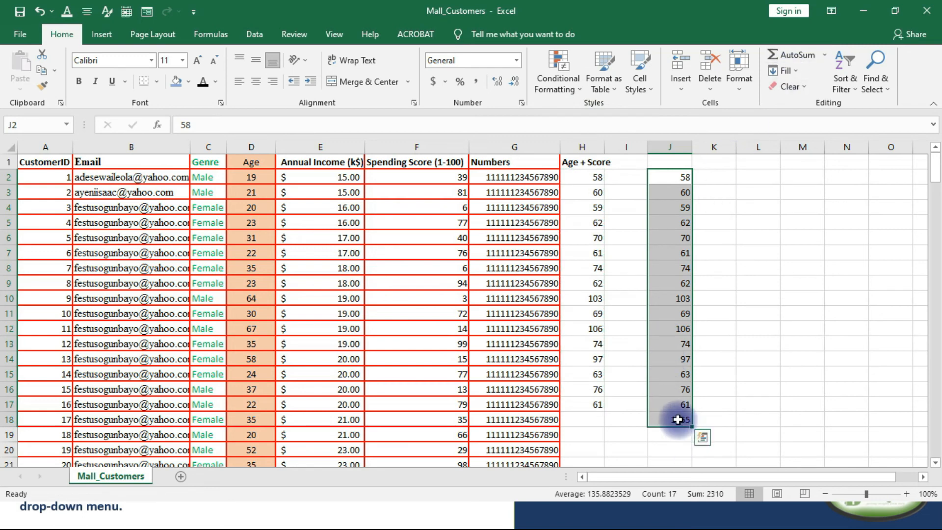
click(677, 418)
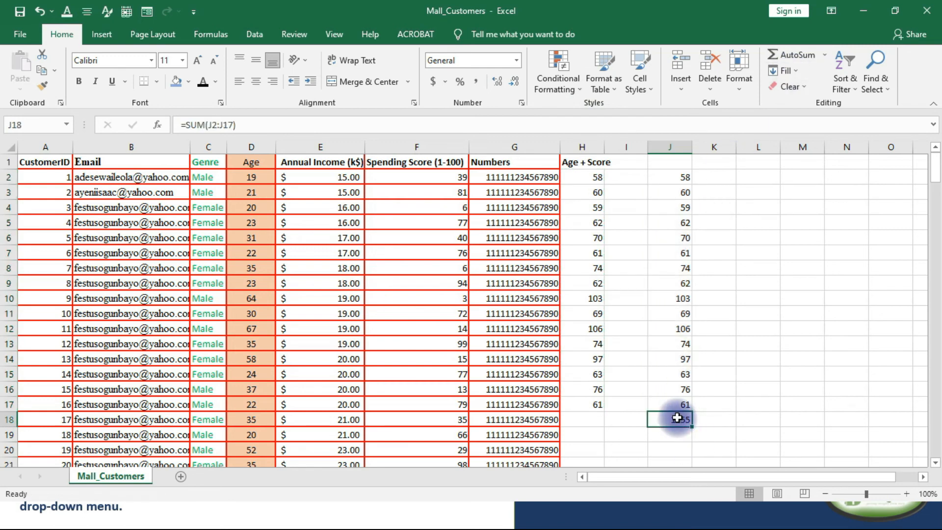
click(714, 180)
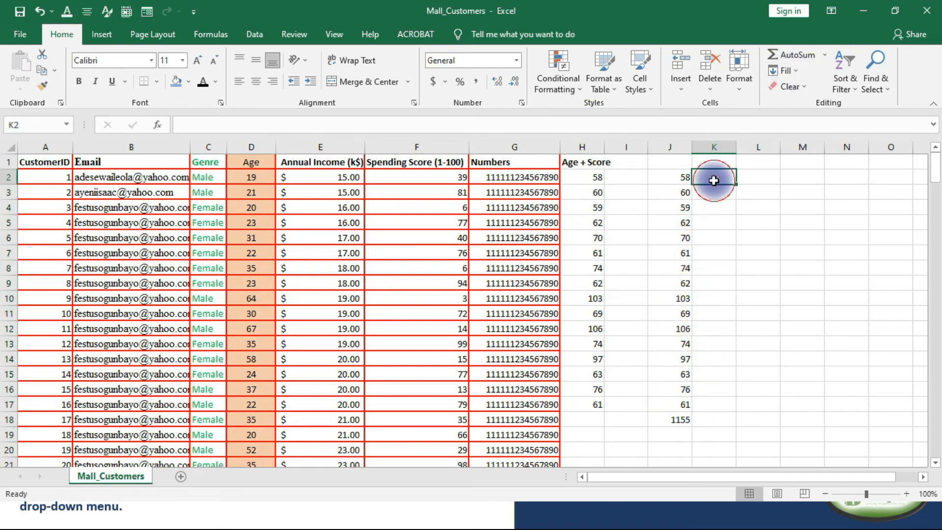
click(676, 420)
click(683, 180)
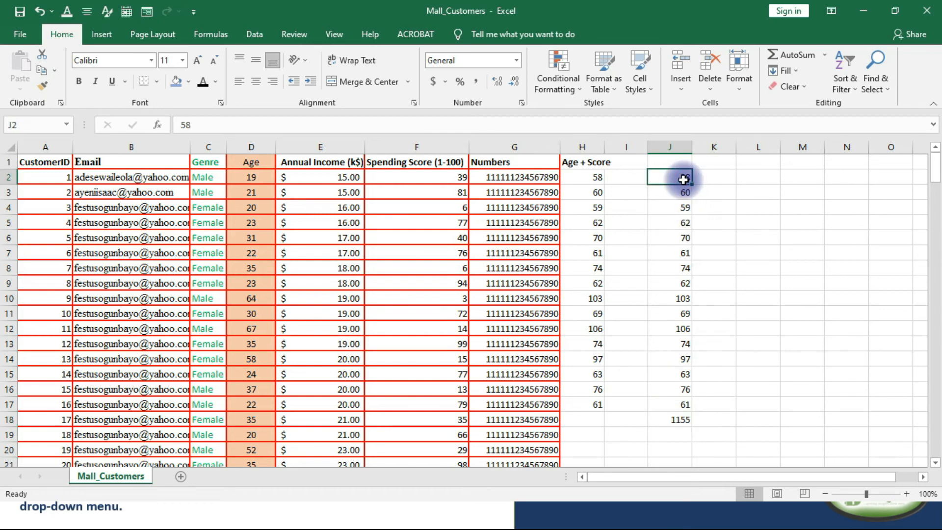
click(677, 192)
click(677, 222)
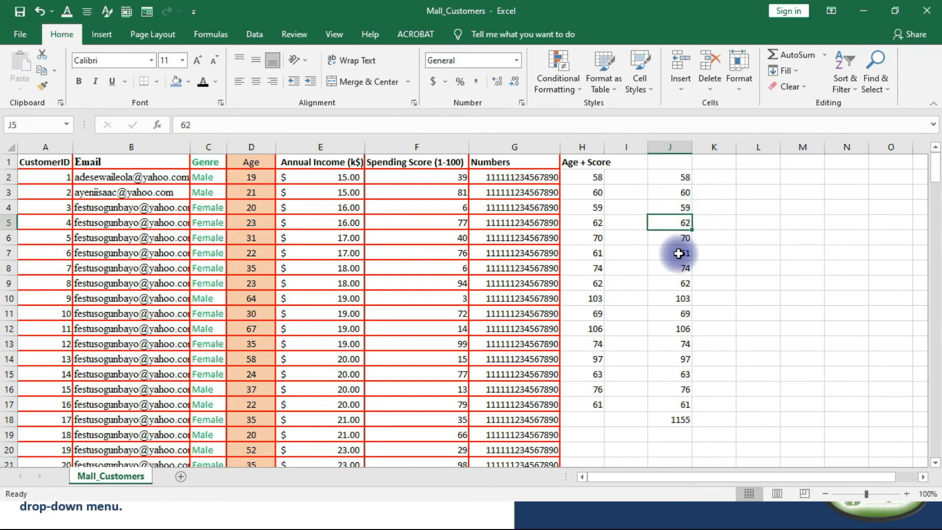
click(681, 421)
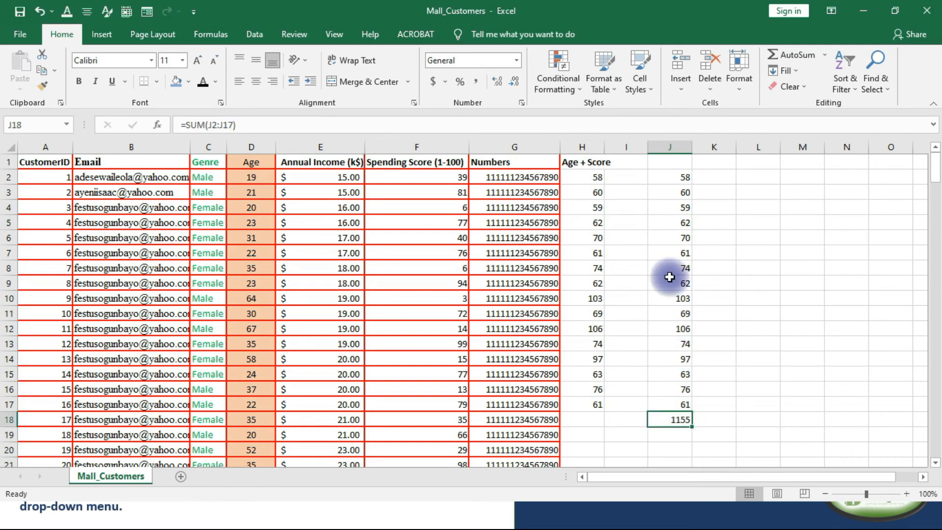
Enter the formula =$J$18/J2 in K2 to divide the fixed column total by the first value.
click(711, 177)
text(=)
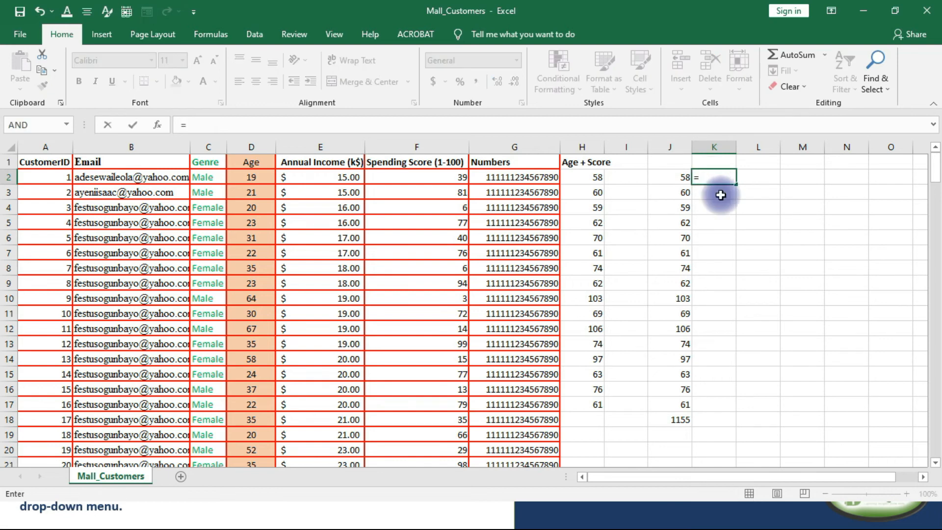
click(687, 421)
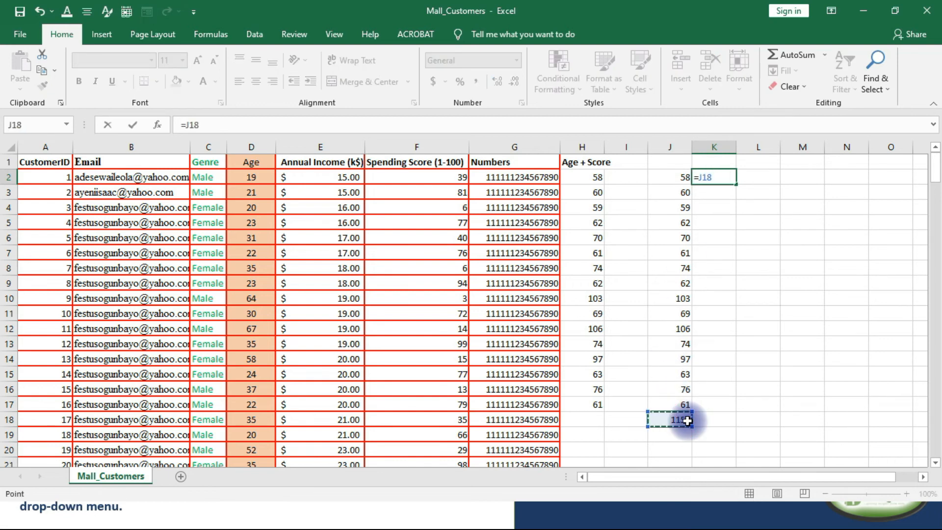
text(/)
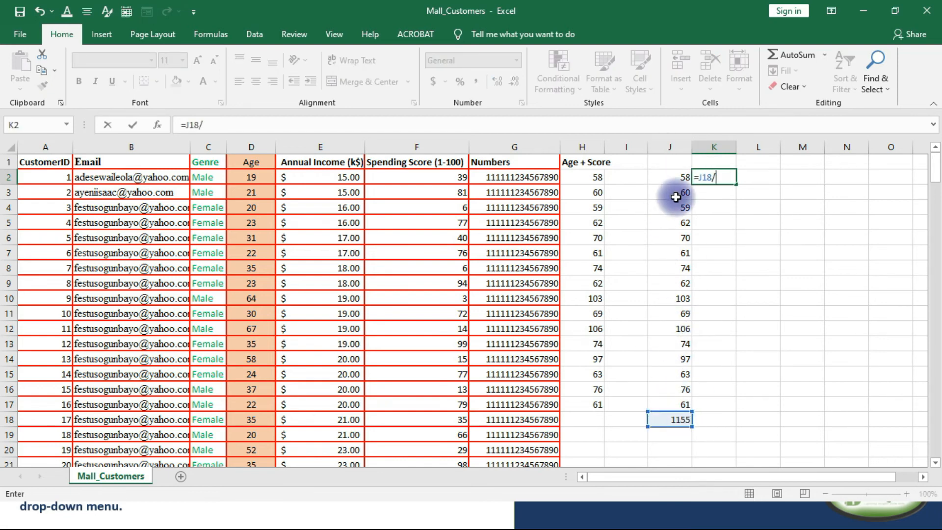
click(680, 178)
click(703, 179)
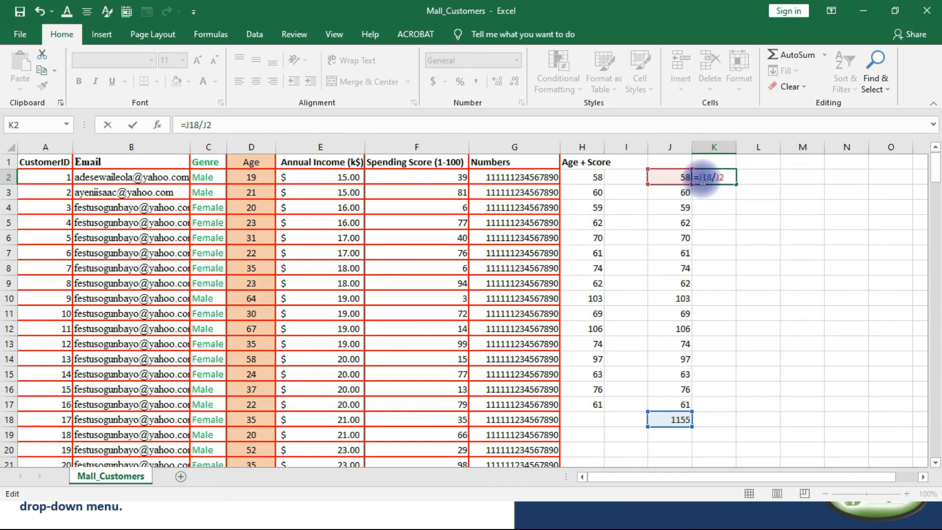
key(F4)
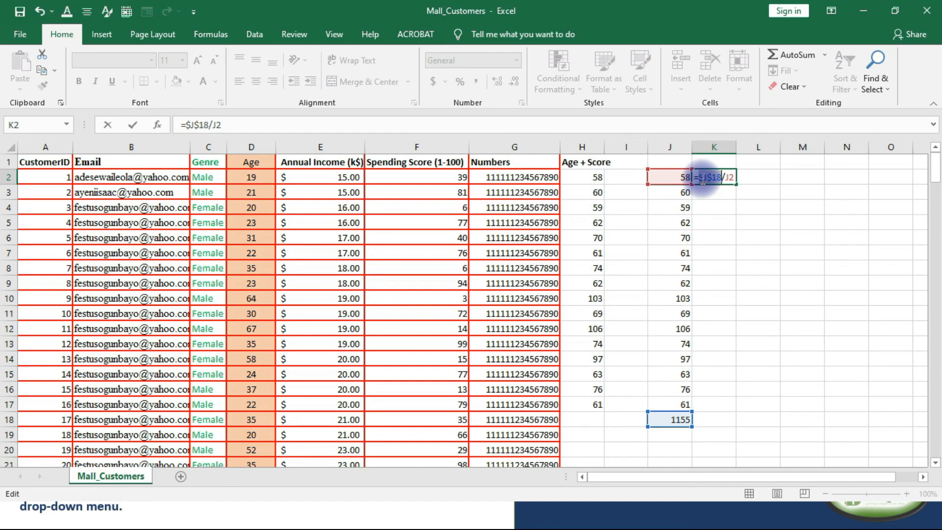
key(Return)
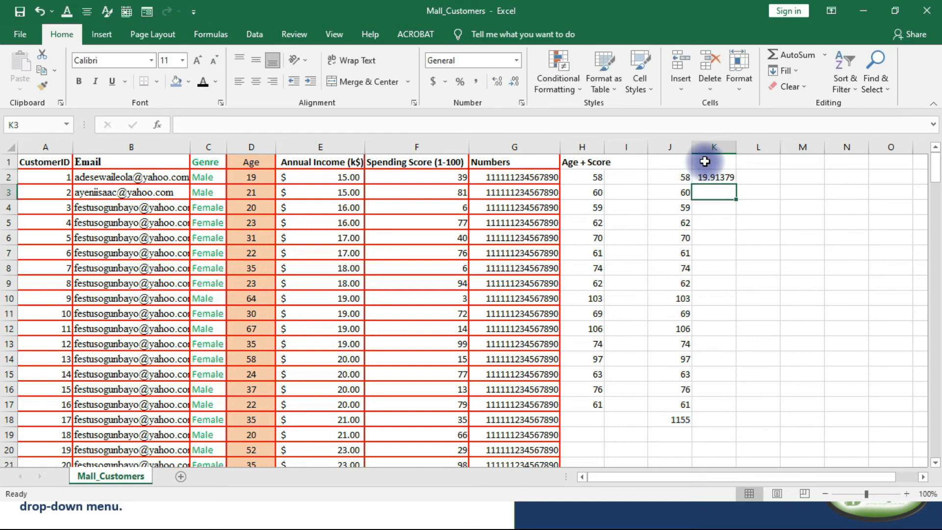
Fill the division formula from K2 down through K17.
click(719, 178)
drag(739, 185, 750, 409)
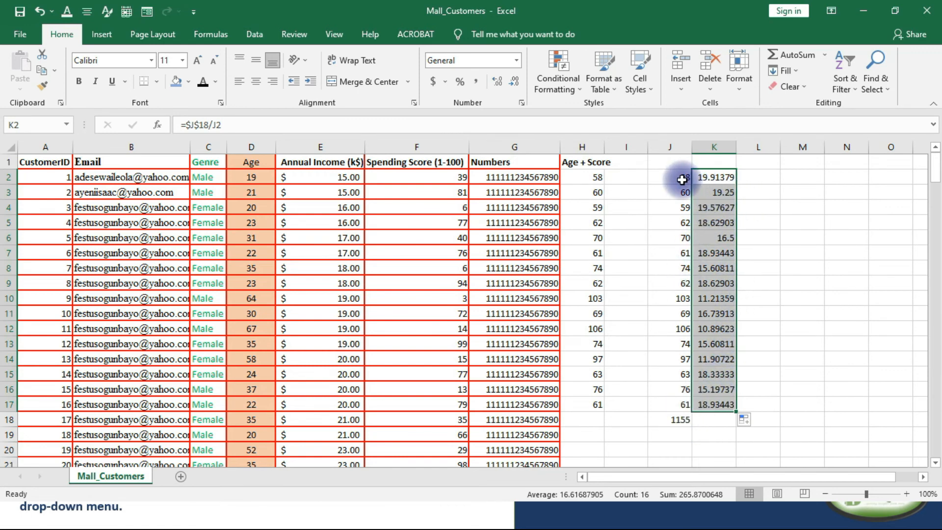
click(682, 180)
click(681, 430)
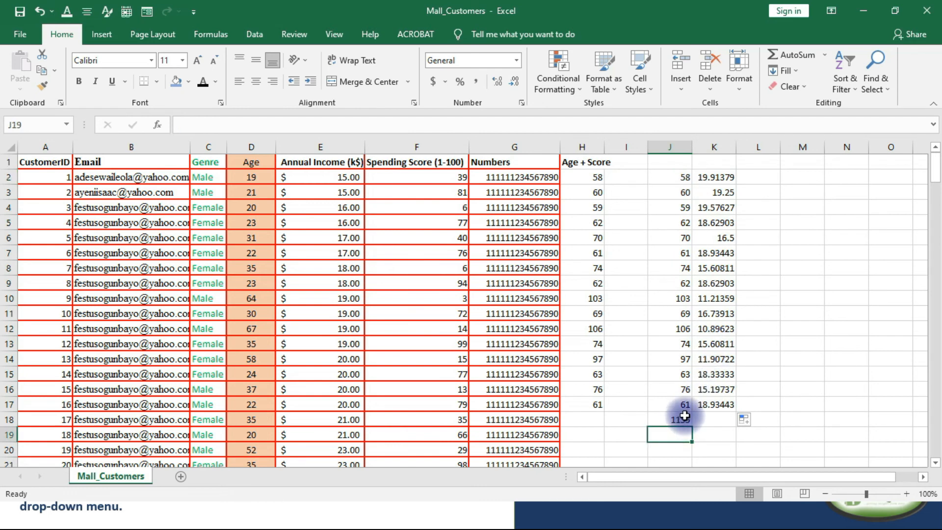
click(754, 176)
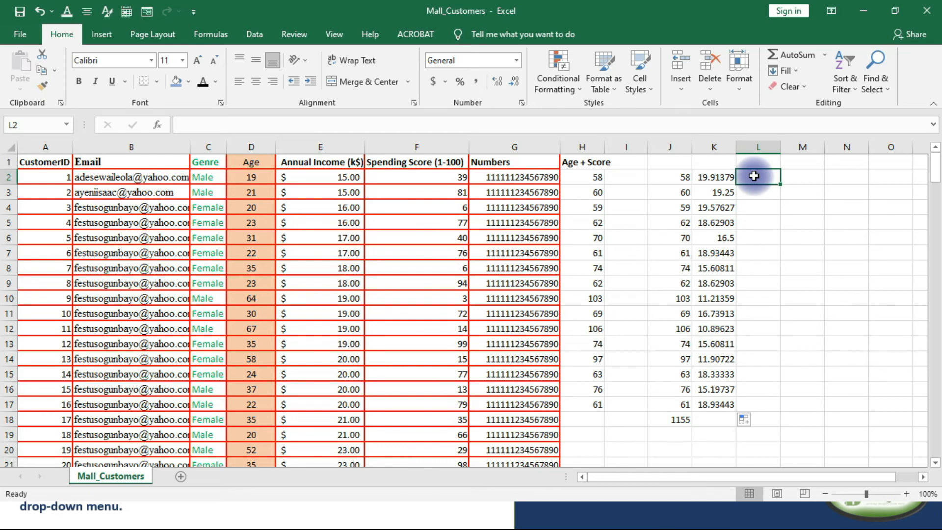
text(=)
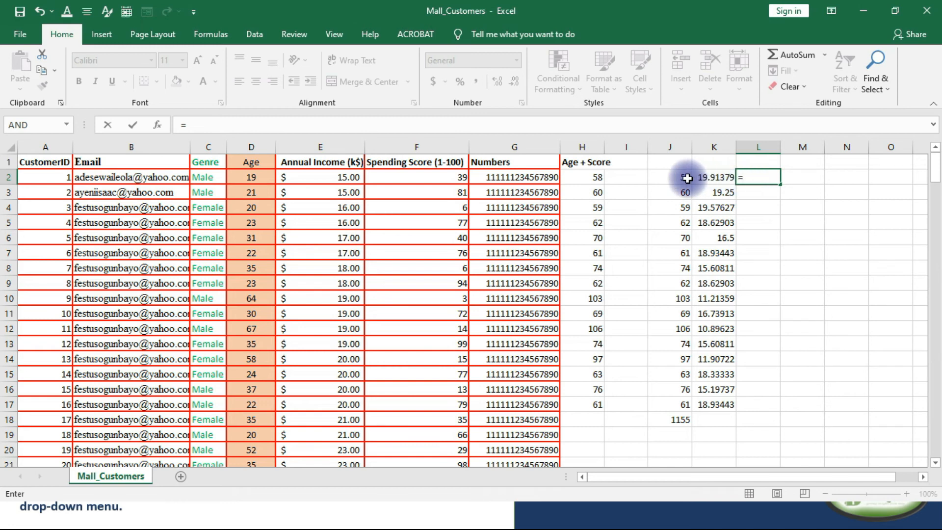
key(Escape)
click(812, 221)
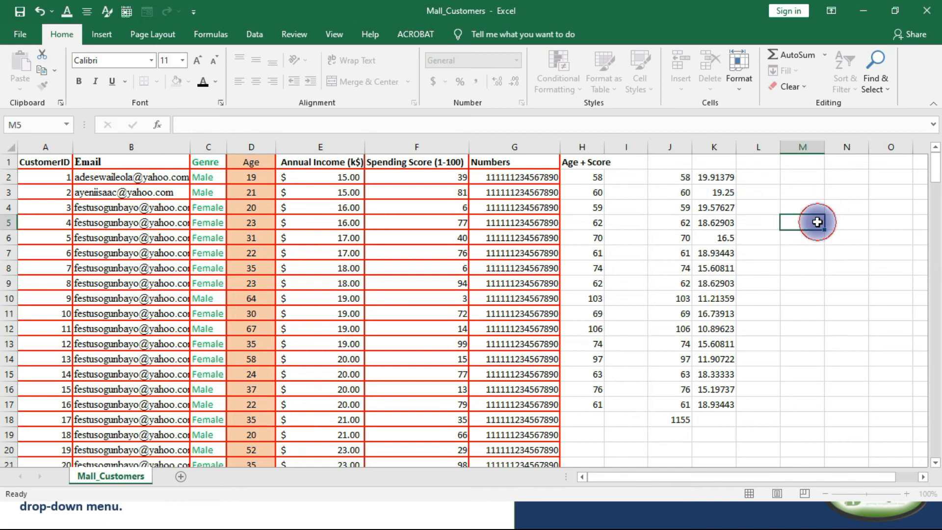
Check the division formulas in K2, K6 and K9 to compare their absolute and relative references.
click(706, 181)
click(709, 238)
click(696, 284)
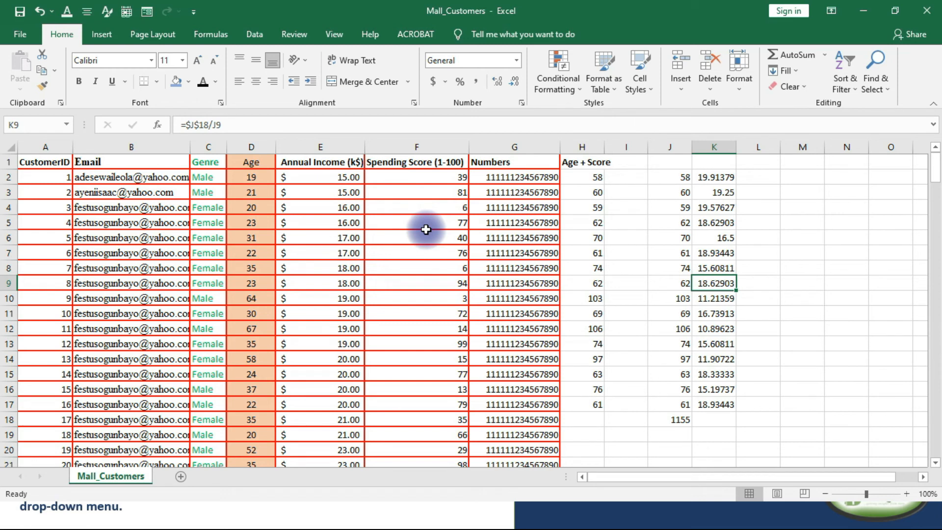
click(285, 207)
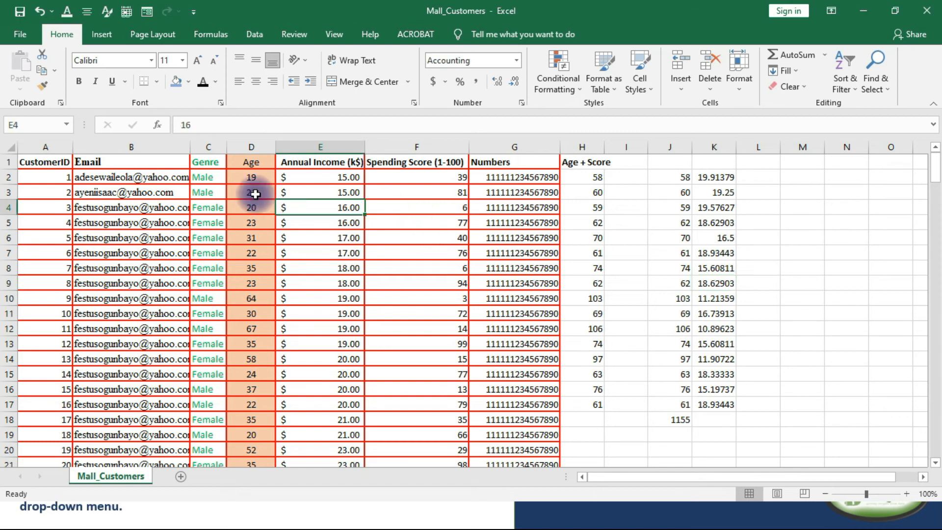
click(172, 160)
key(ctrl+shift+Down)
click(307, 162)
key(ctrl+shift+Down)
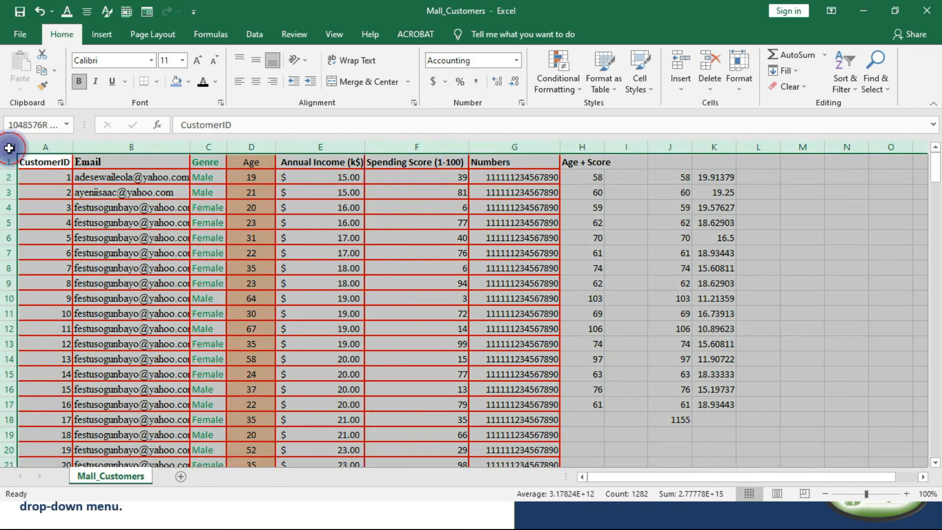
click(9, 148)
click(349, 251)
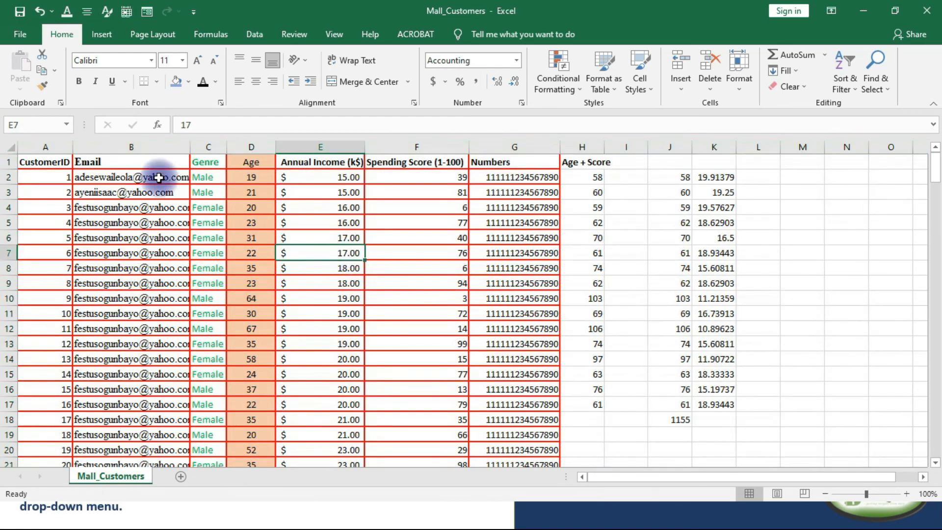
Select the customer table from the CustomerID header through the Age + Score column down to its last row and start a spelling check.
click(56, 163)
key(ctrl+shift+Right)
key(ctrl+shift+Down)
scroll(170, 258, up, 20)
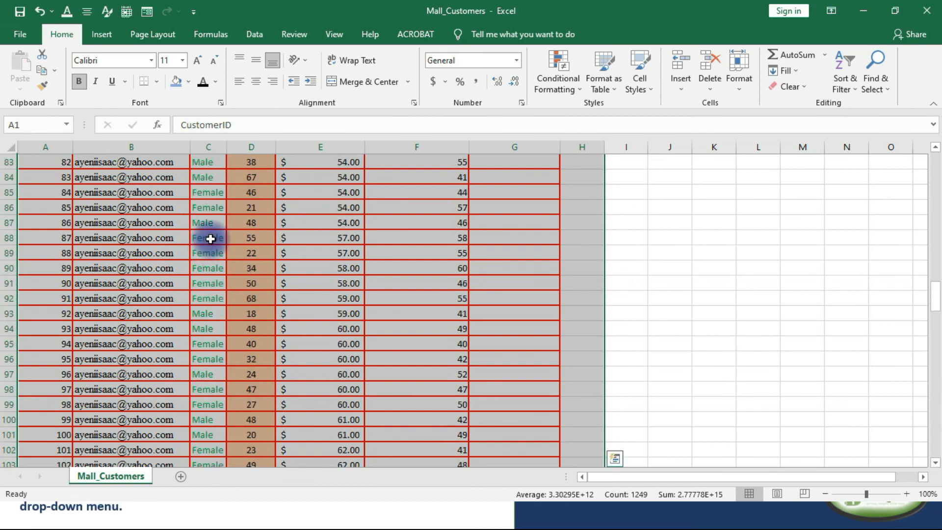
scroll(211, 238, up, 18)
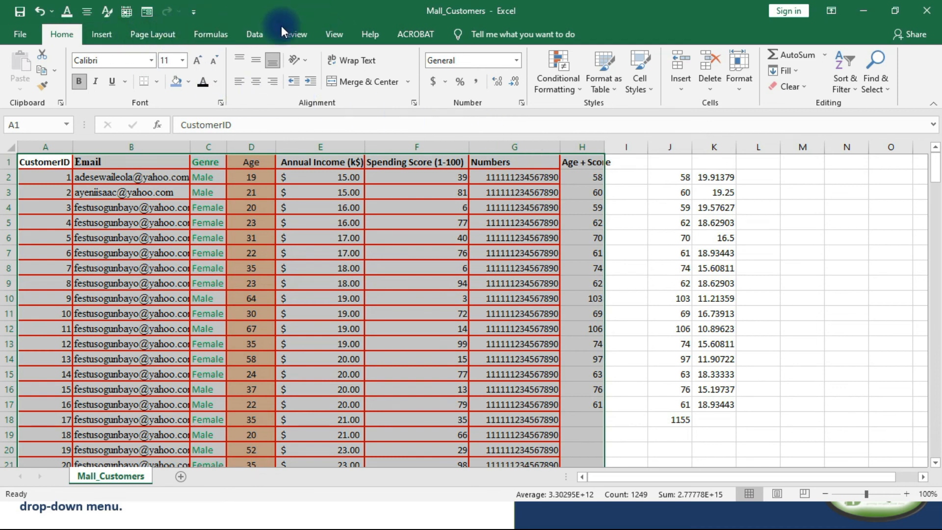
click(305, 38)
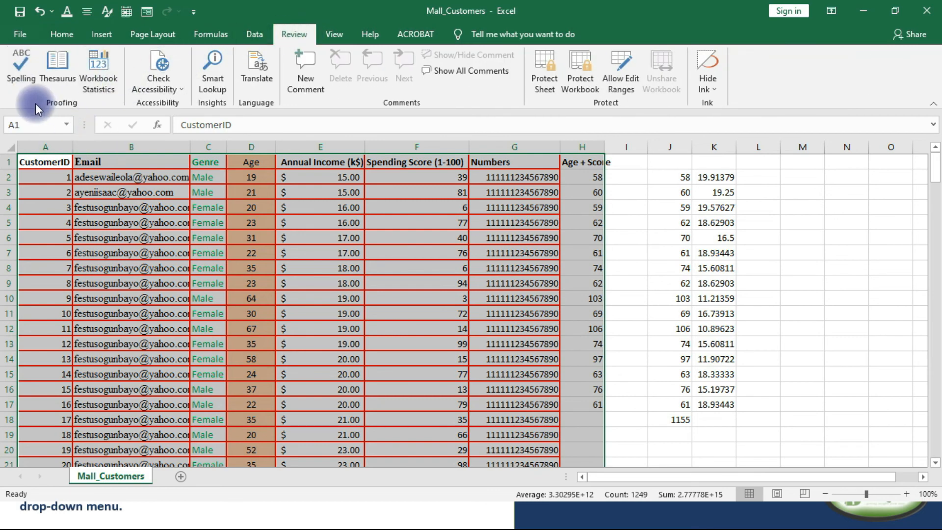
click(17, 63)
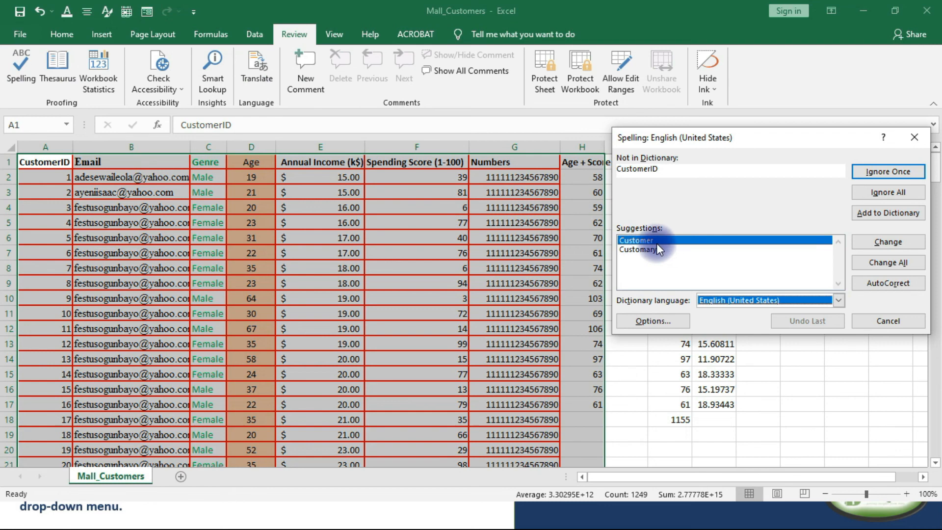
Try the suggestions Customary and Customer for CustomerID, ignore the word once, and close the spelling check.
drag(681, 140, 405, 123)
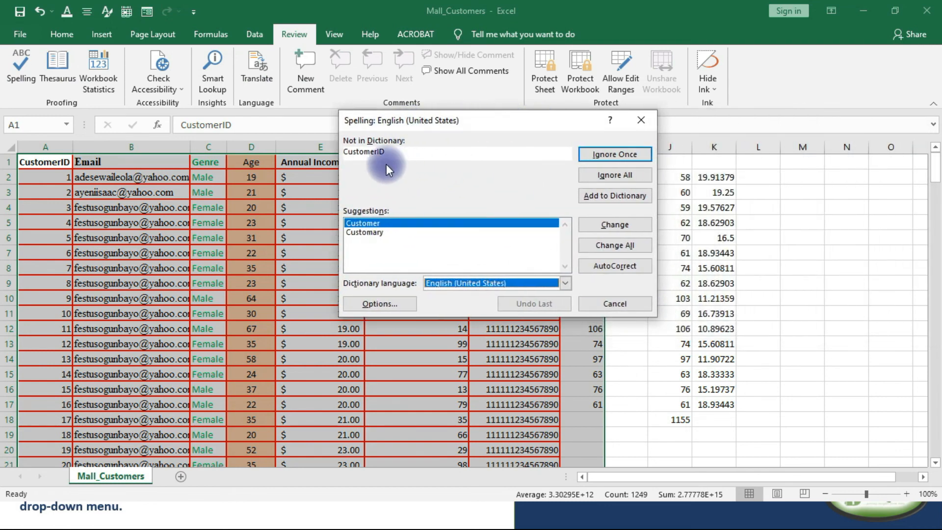
click(379, 154)
drag(335, 158, 337, 152)
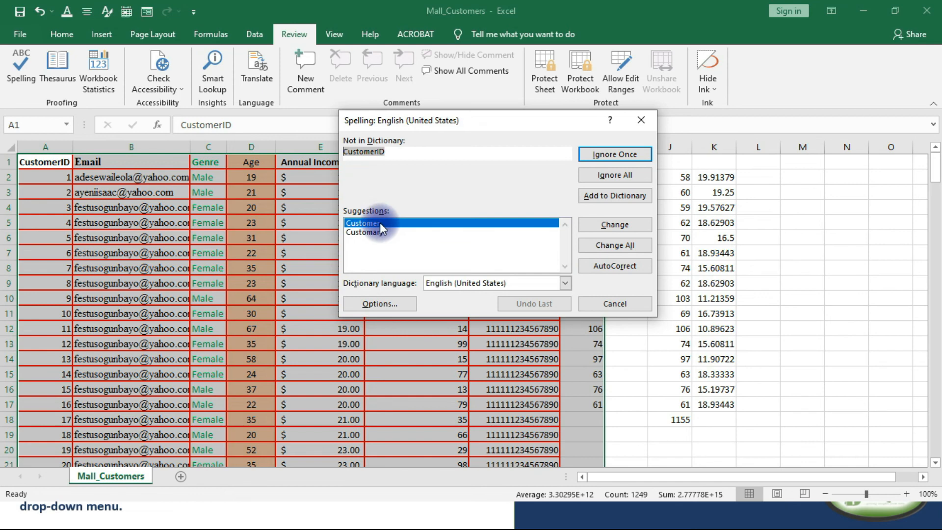
click(354, 231)
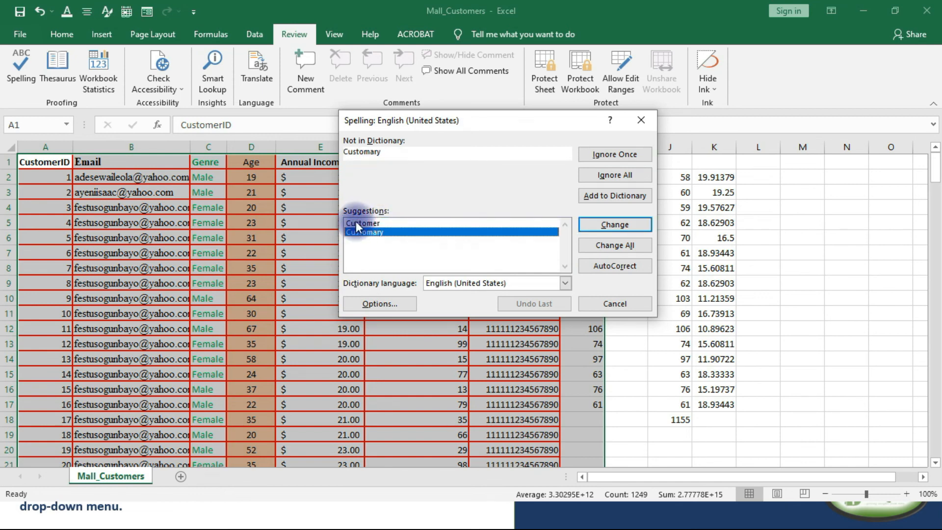
click(357, 224)
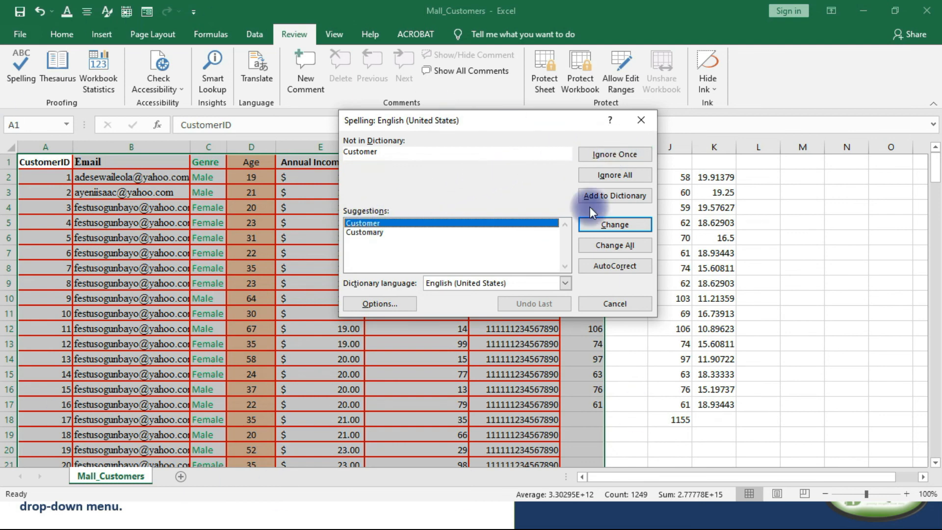
click(603, 153)
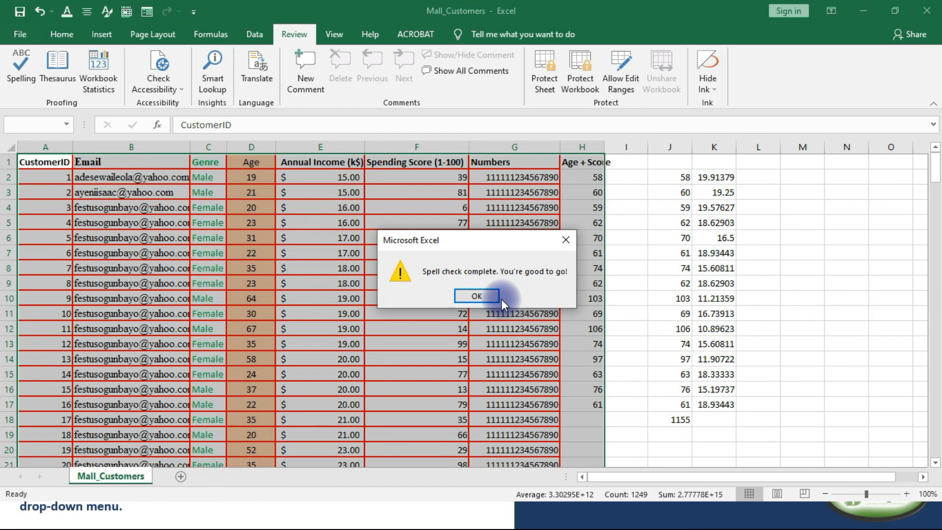
click(483, 294)
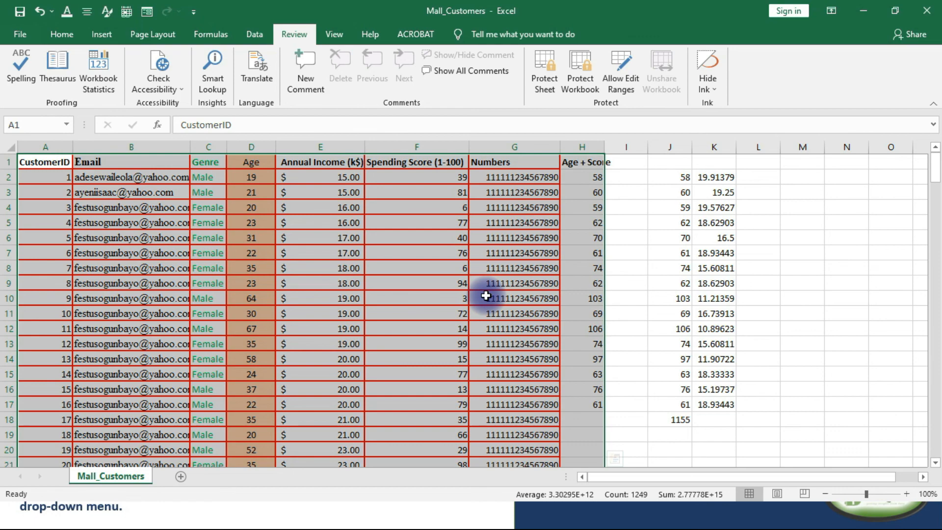
Highlight duplicate values across the customer table, CustomerID through Age + Score, using conditional formatting with Light Red Fill with Dark Red Text.
click(371, 241)
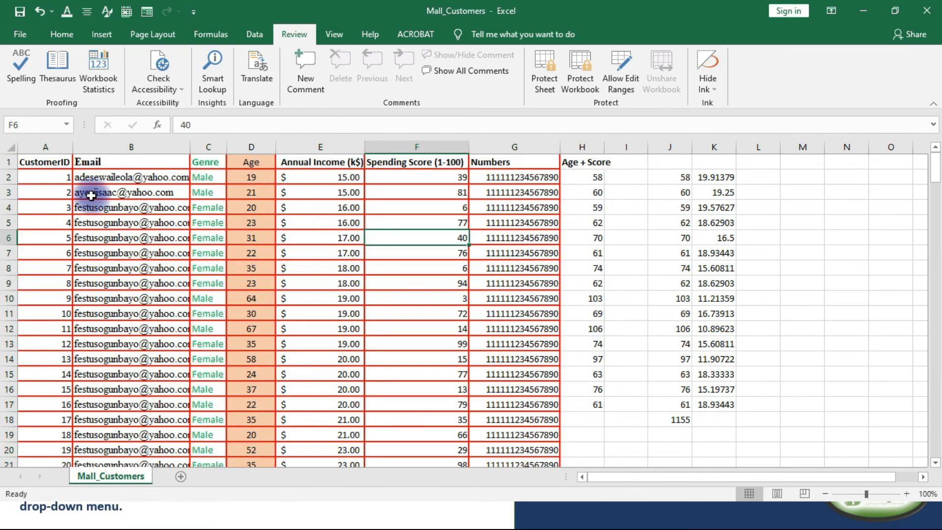
click(43, 162)
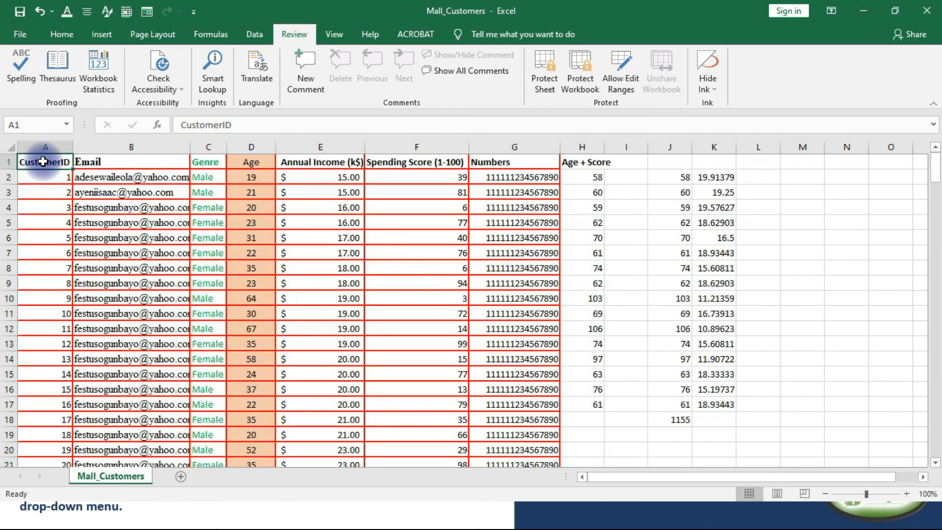
key(ctrl+shift+Right)
key(ctrl+shift+Down)
scroll(240, 230, up, 20)
scroll(249, 220, up, 8)
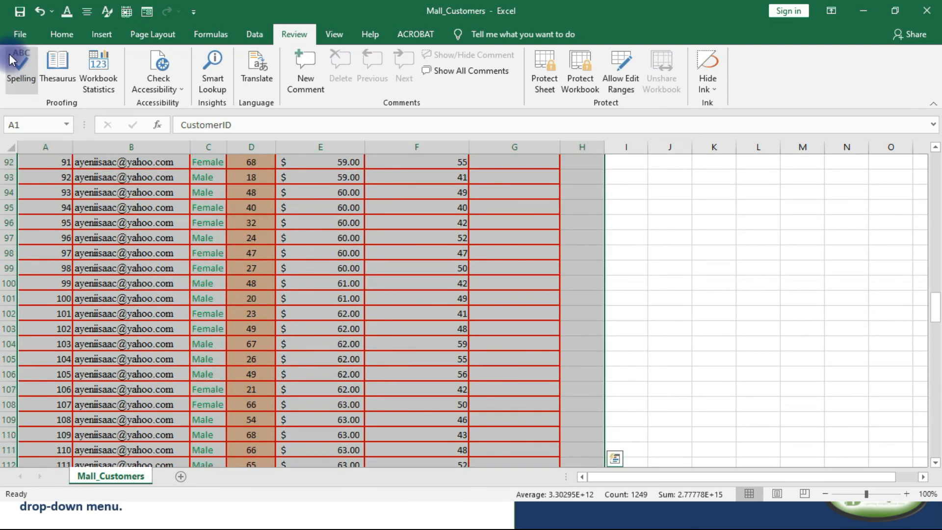
click(59, 33)
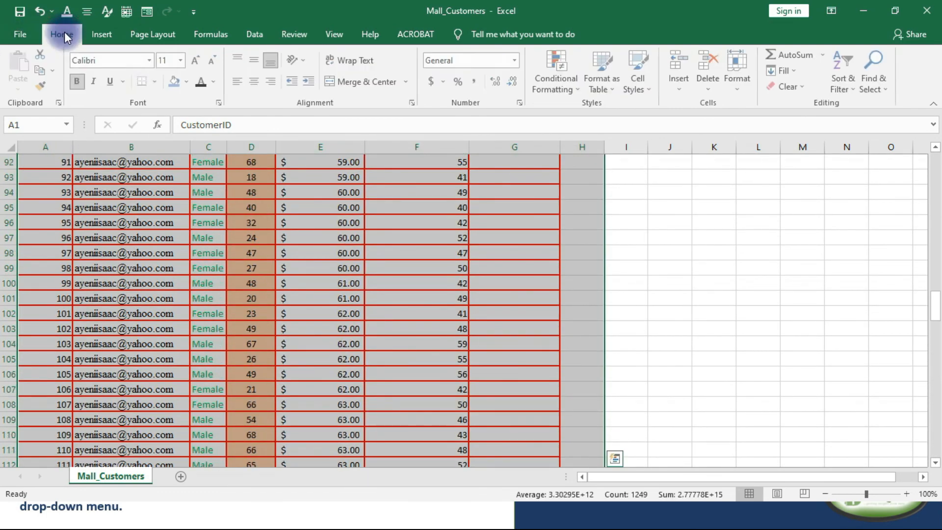
click(570, 86)
mouse_move(581, 113)
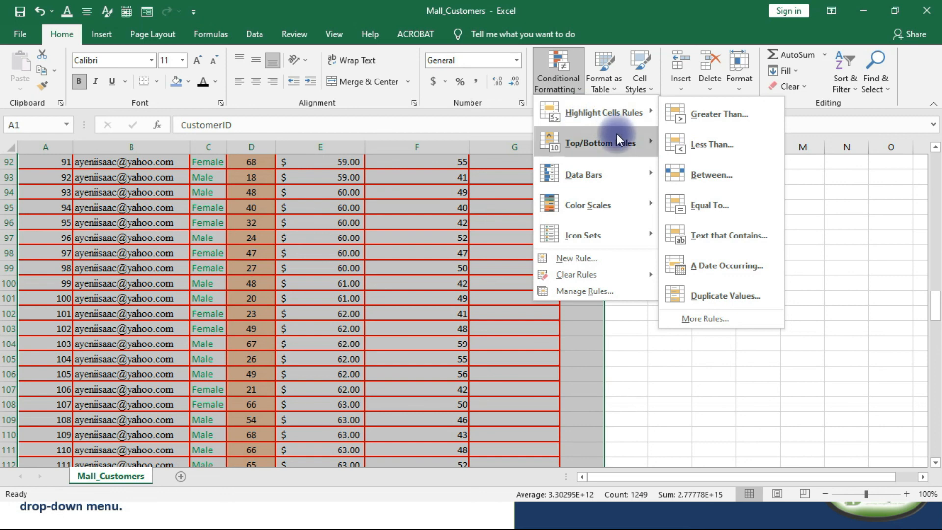
click(579, 87)
click(579, 87)
mouse_move(610, 183)
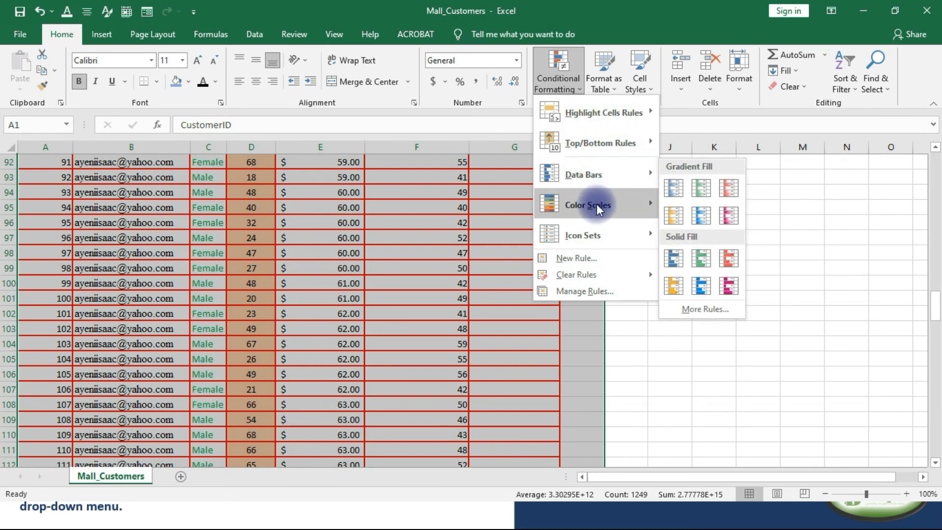
mouse_move(602, 231)
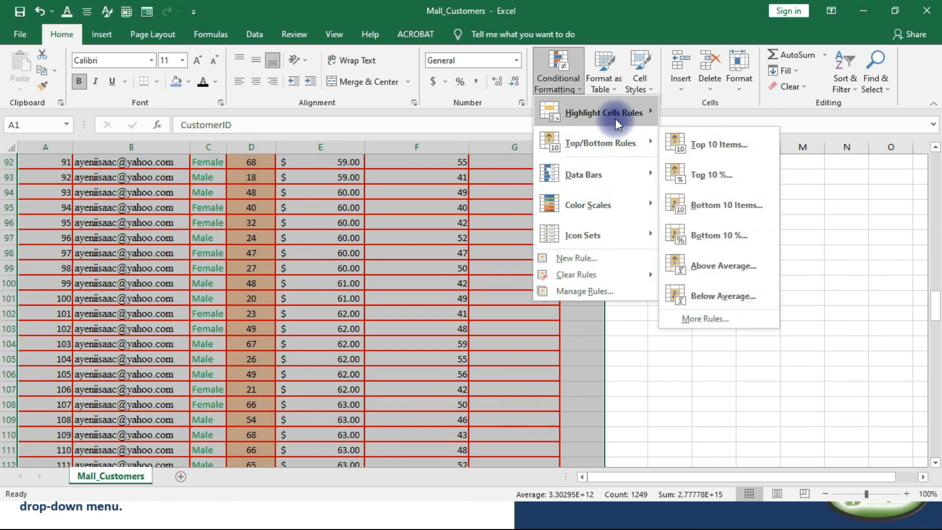
mouse_move(615, 118)
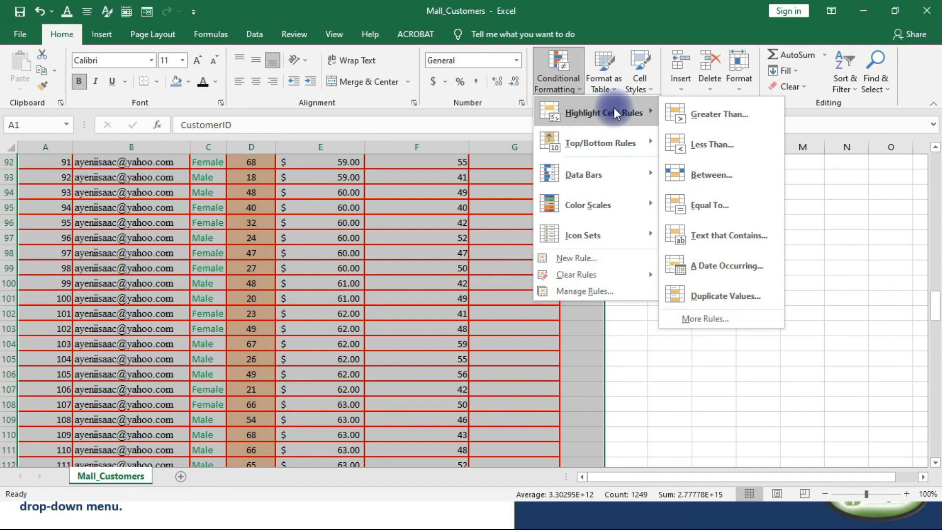
click(704, 295)
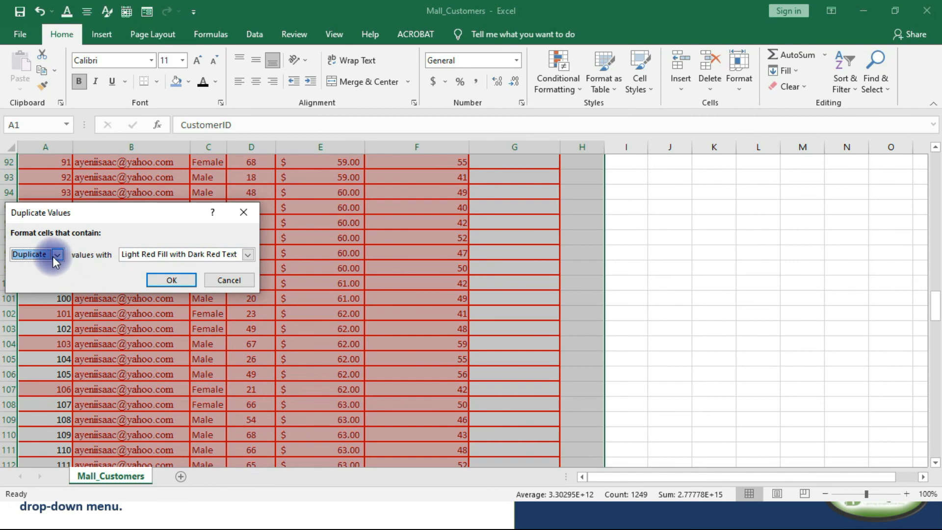
click(164, 279)
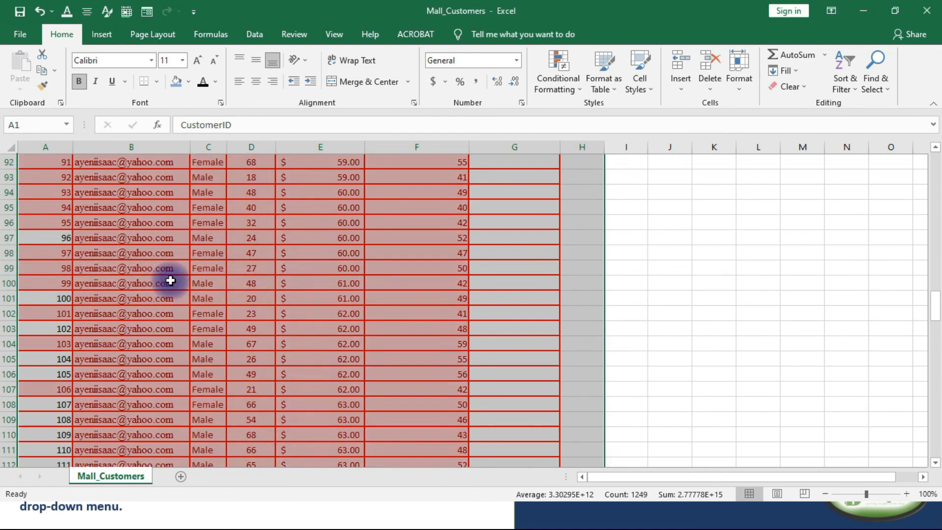
Examine the duplicate highlighting down the customer table, comparing the CustomerID column with the other columns.
scroll(365, 284, up, 20)
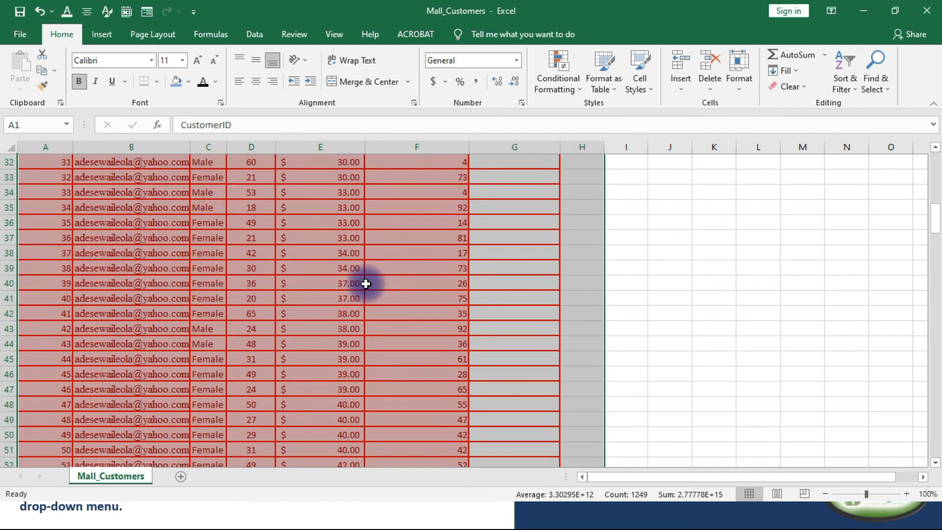
scroll(365, 284, up, 10)
scroll(364, 288, down, 1)
scroll(364, 289, up, 1)
scroll(363, 288, down, 1)
scroll(364, 289, up, 1)
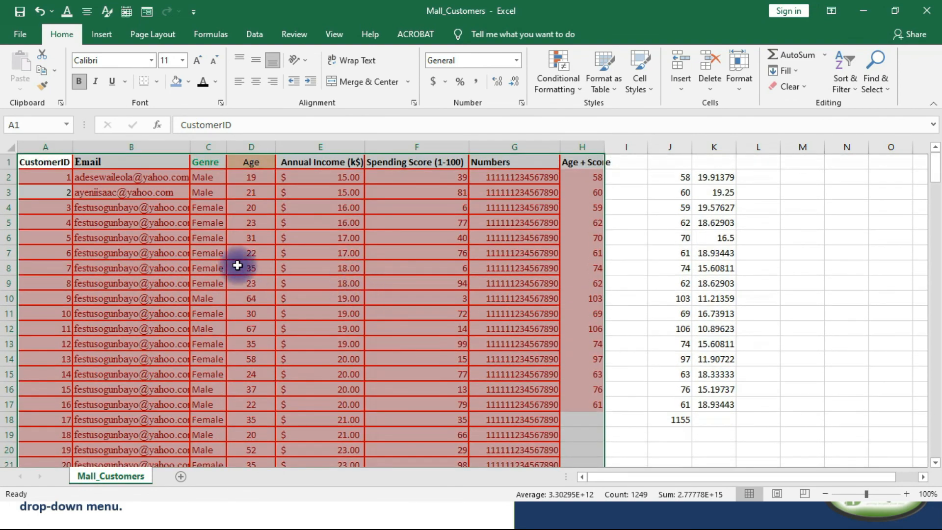
scroll(185, 252, down, 3)
scroll(183, 253, down, 5)
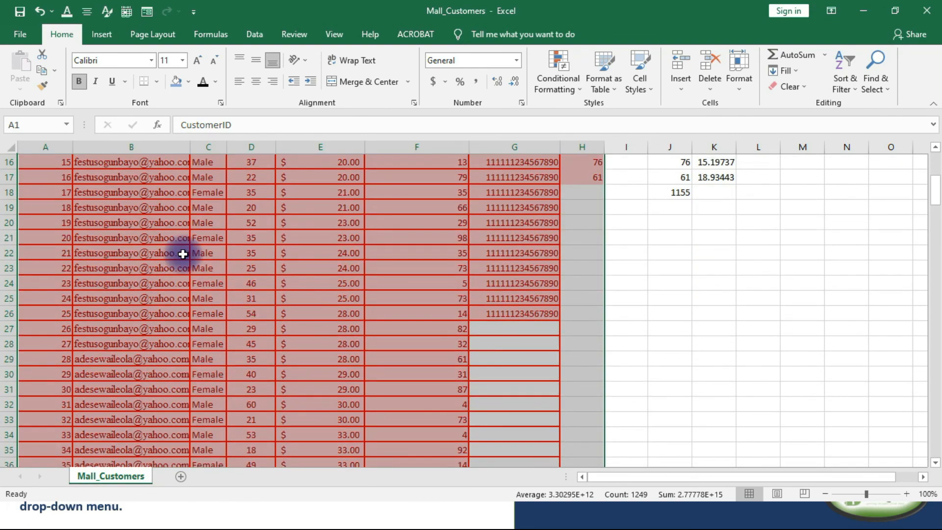
scroll(183, 254, up, 3)
scroll(183, 254, up, 5)
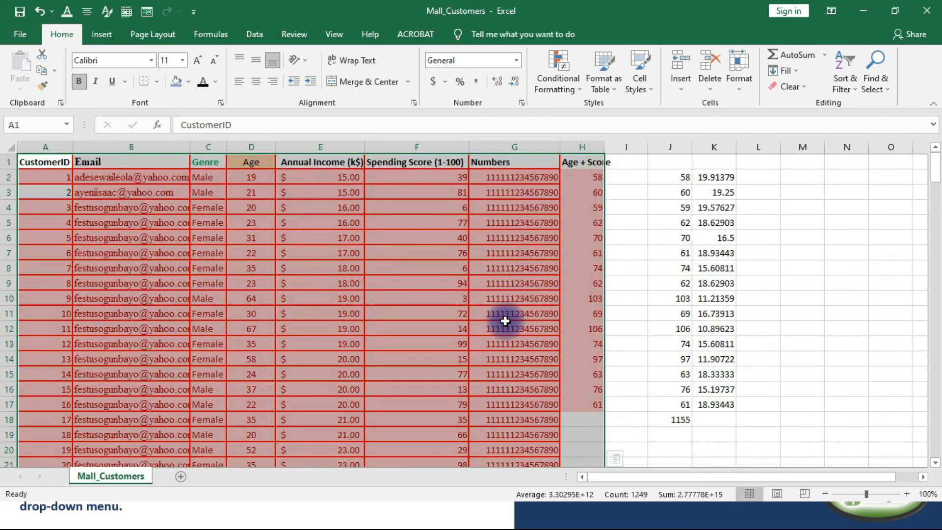
scroll(505, 319, down, 6)
scroll(254, 346, down, 18)
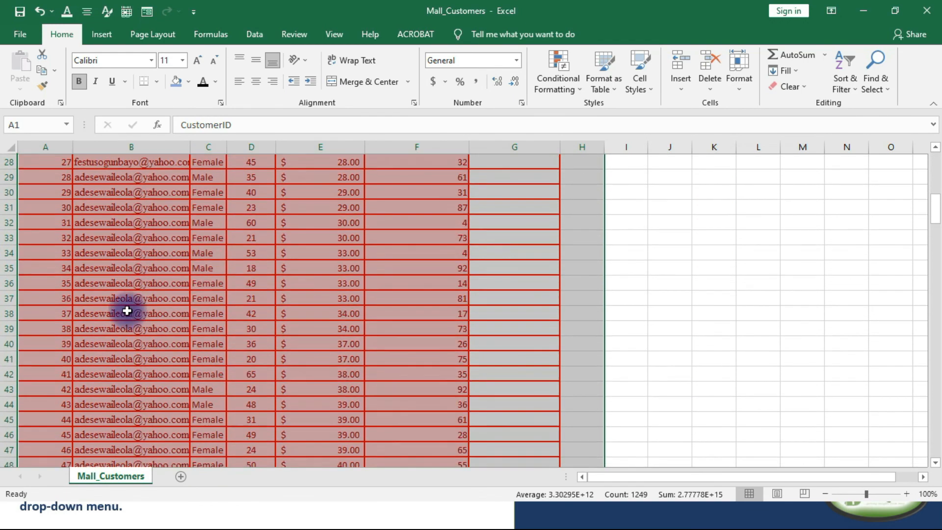
scroll(110, 259, down, 18)
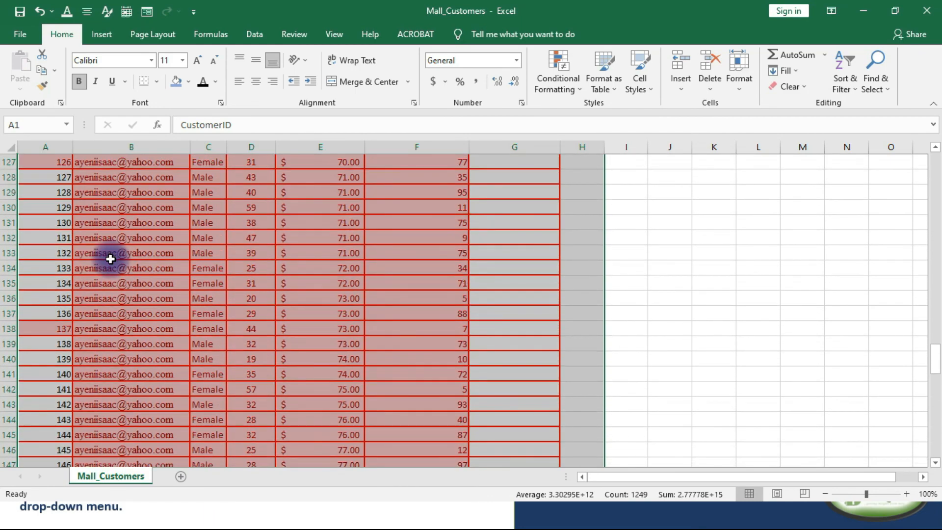
scroll(110, 259, down, 6)
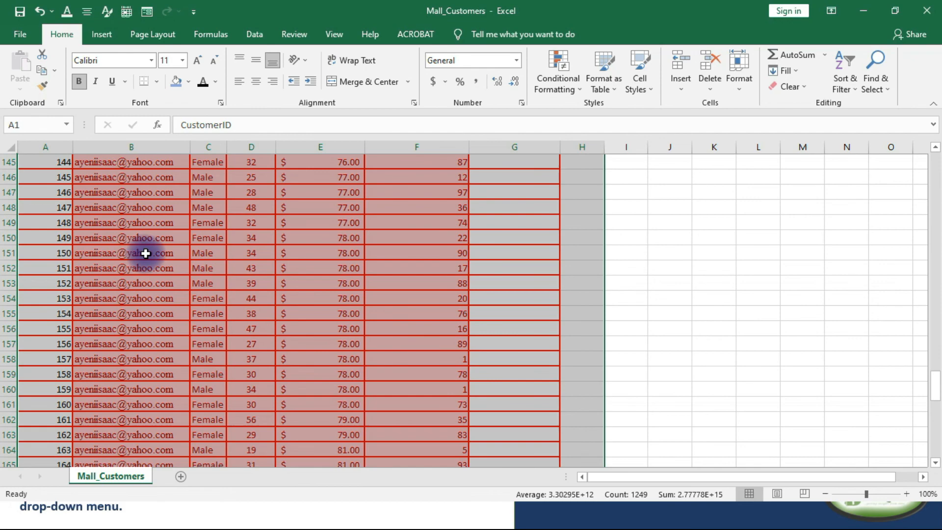
scroll(147, 255, down, 5)
scroll(152, 268, down, 14)
scroll(152, 269, up, 11)
scroll(152, 269, up, 18)
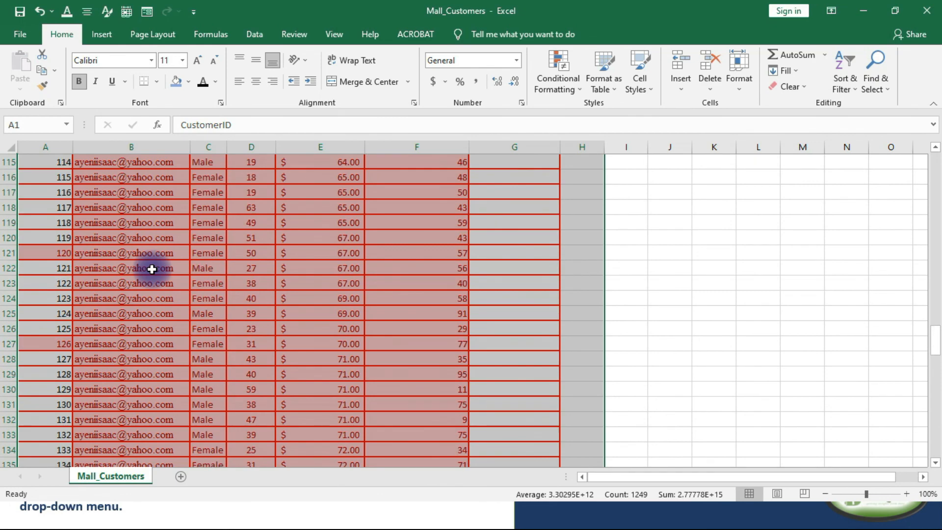
scroll(152, 268, up, 20)
scroll(152, 252, up, 3)
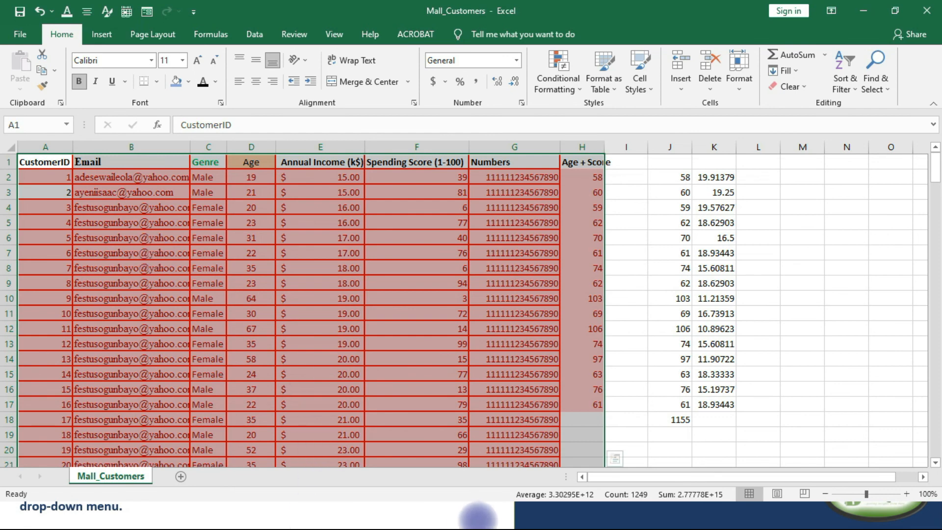
Switch to the FUNDAMENTAL EXCEL CLASS P2 (VIDEO) presentation in PowerPoint and show the COURSE OUTLINE slide.
click(475, 522)
scroll(25, 368, down, 9)
scroll(28, 379, up, 9)
click(51, 168)
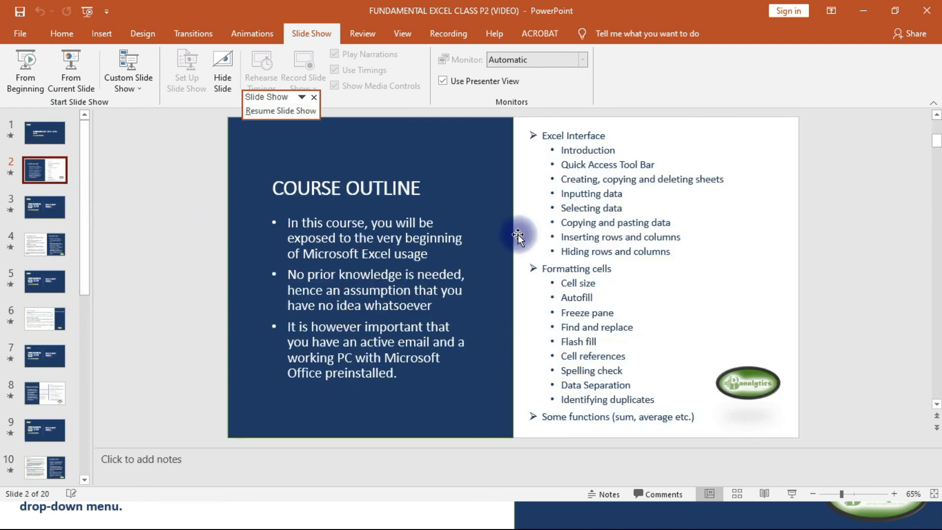